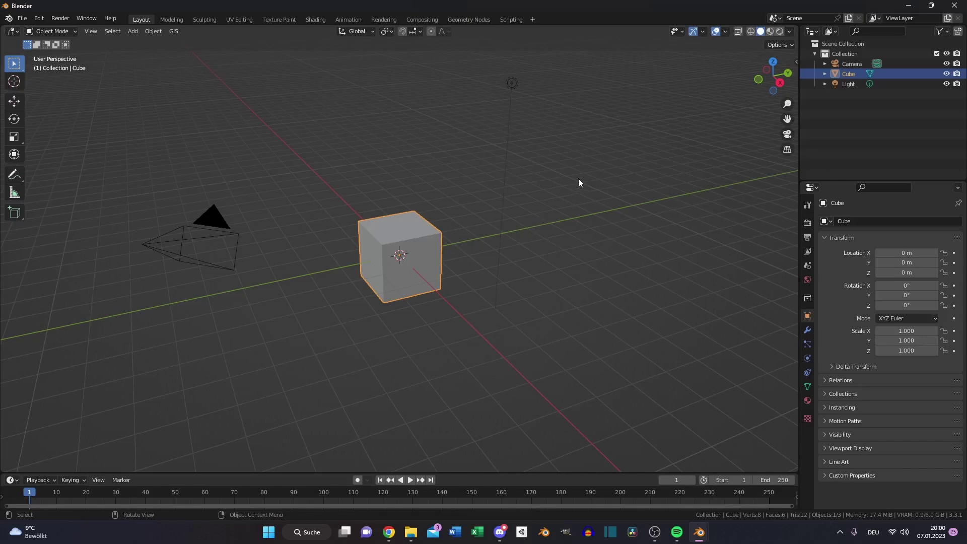
Delete the default light from the scene.
{"action": "left_click_drag", "start_coordinate": [457, 141], "coordinate": [585, 33]}
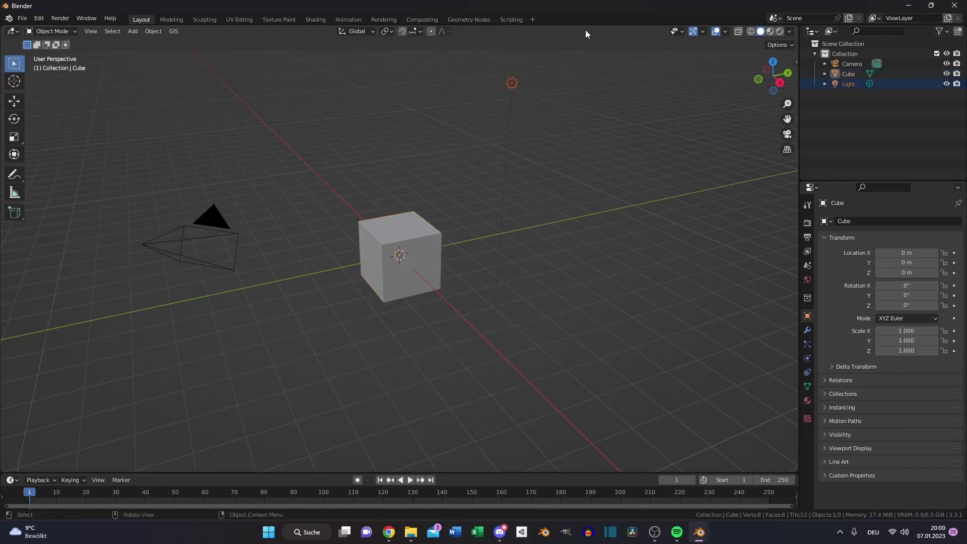
{"action": "key", "text": "Delete"}
Place the camera at X 0, Y -100 m, Z 0 with a rotation of 90° on X and 0° on Y and Z.
{"action": "left_click", "coordinate": [395, 260]}
{"action": "middle_click_drag", "start_coordinate": [463, 192], "coordinate": [631, 356]}
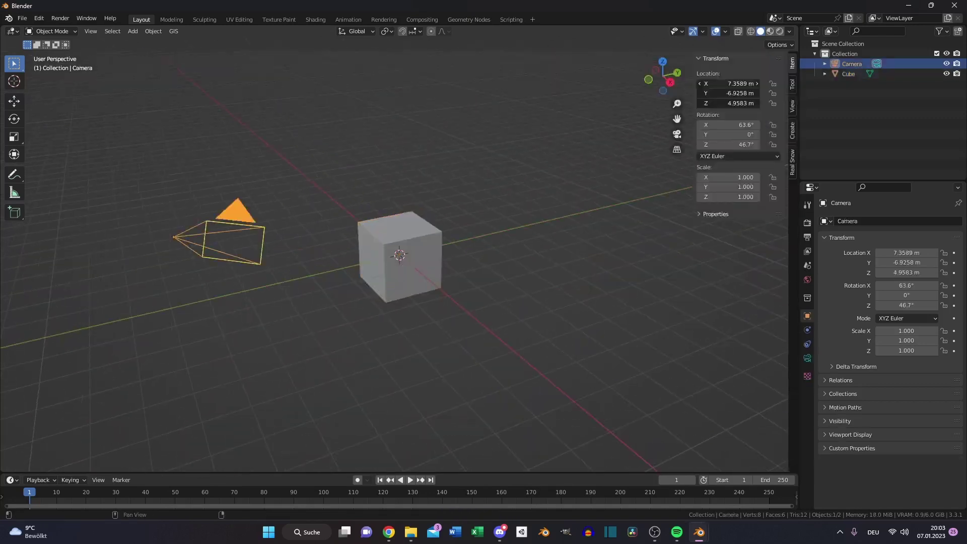
{"action": "left_click_drag", "start_coordinate": [729, 83], "coordinate": [729, 103]}
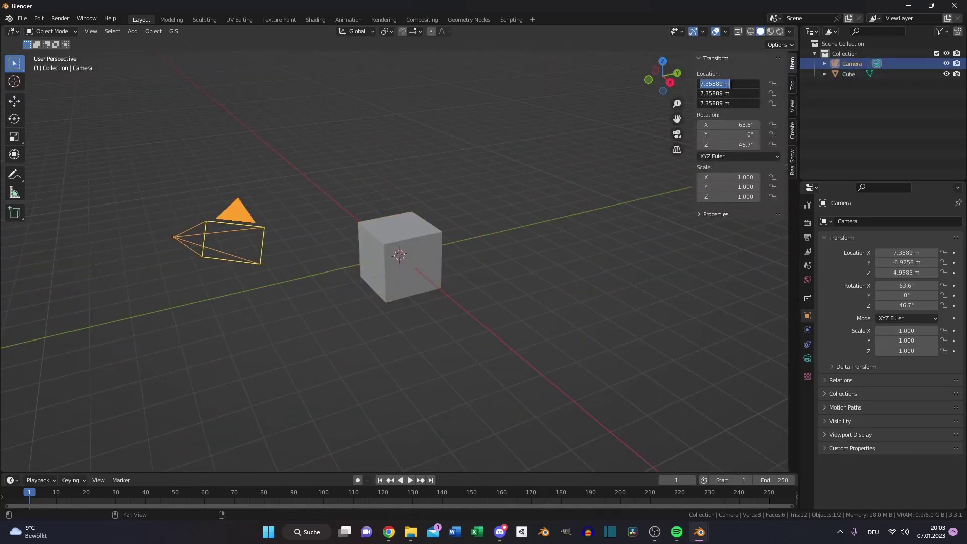
{"action": "type", "text": "0"}
{"action": "type", "text": "-100"}
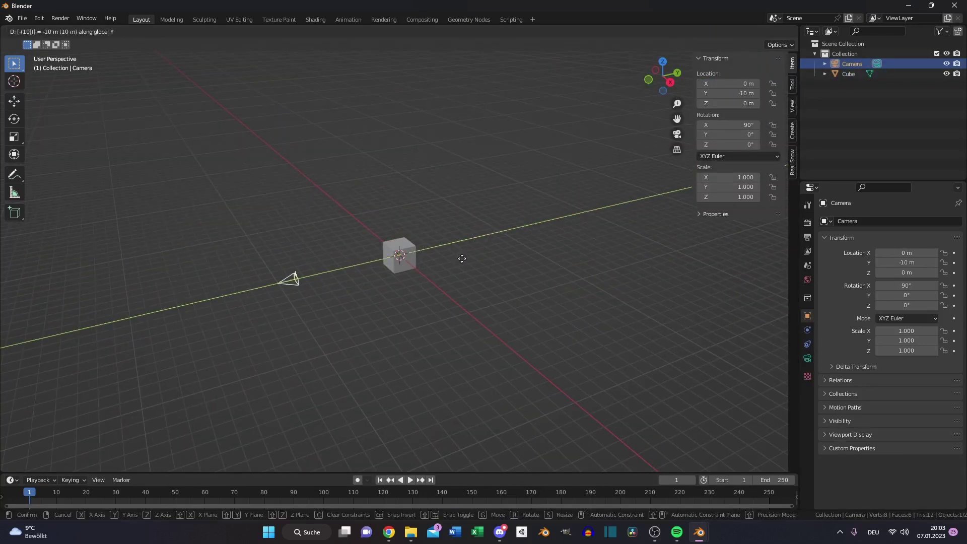
{"action": "key", "text": "Return"}
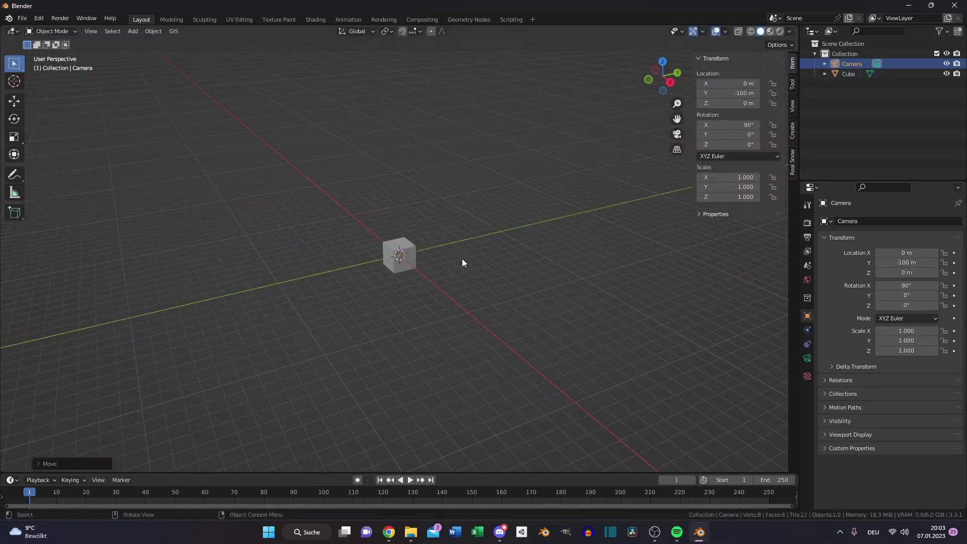
{"action": "scroll", "coordinate": [434, 277], "scroll_direction": "down", "scroll_amount": 3}
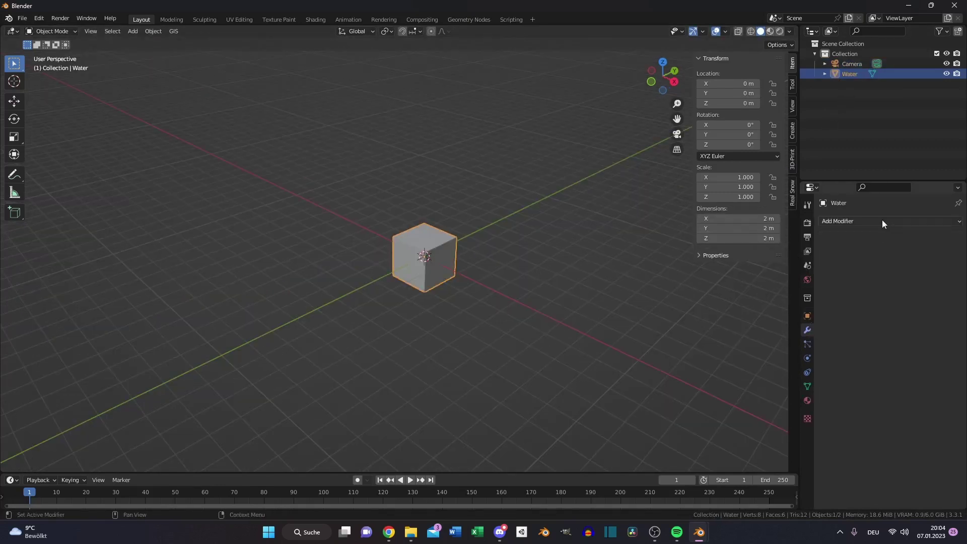
Rename the cube to Water and add an Ocean modifier to it.
{"action": "left_click", "coordinate": [881, 220]}
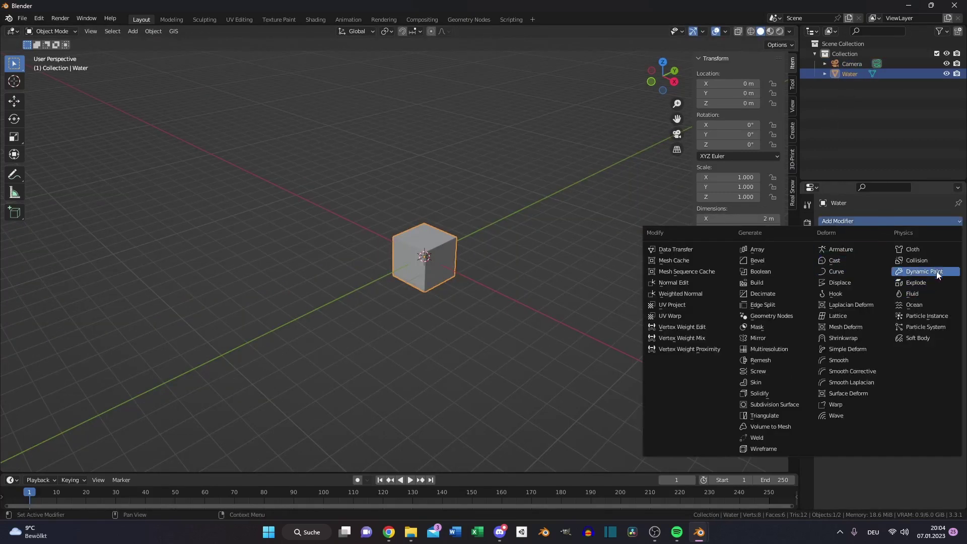
{"action": "left_click", "coordinate": [935, 302]}
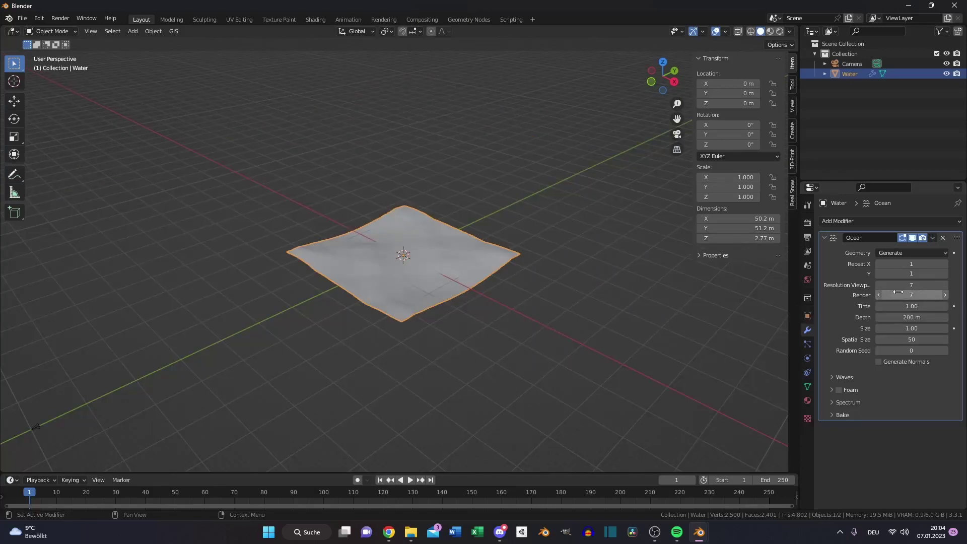
Set the Ocean modifier's render resolution to 25.
{"action": "left_click", "coordinate": [907, 296]}
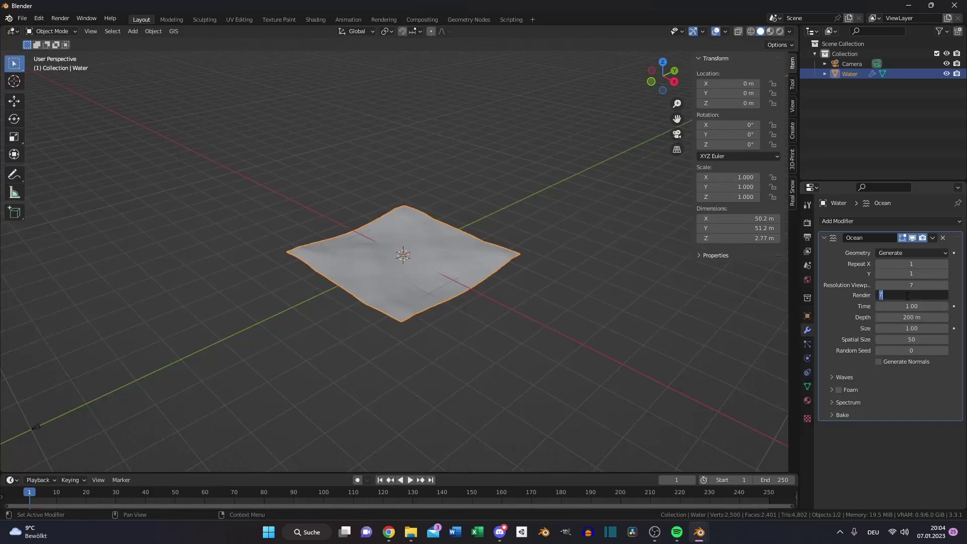
{"action": "type", "text": "25"}
{"action": "key", "text": "Return"}
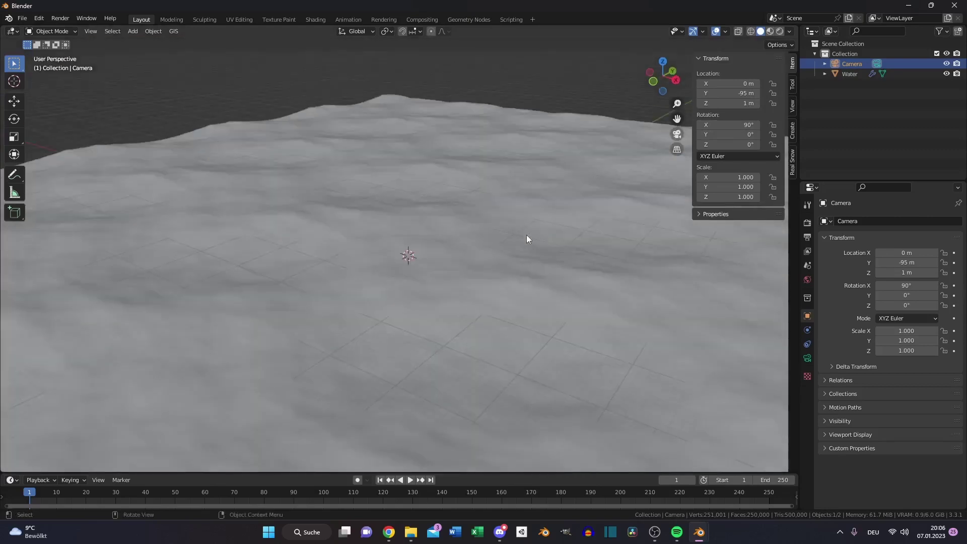
Set the render engine to Cycles and the render device to GPU Compute.
{"action": "left_click", "coordinate": [808, 222]}
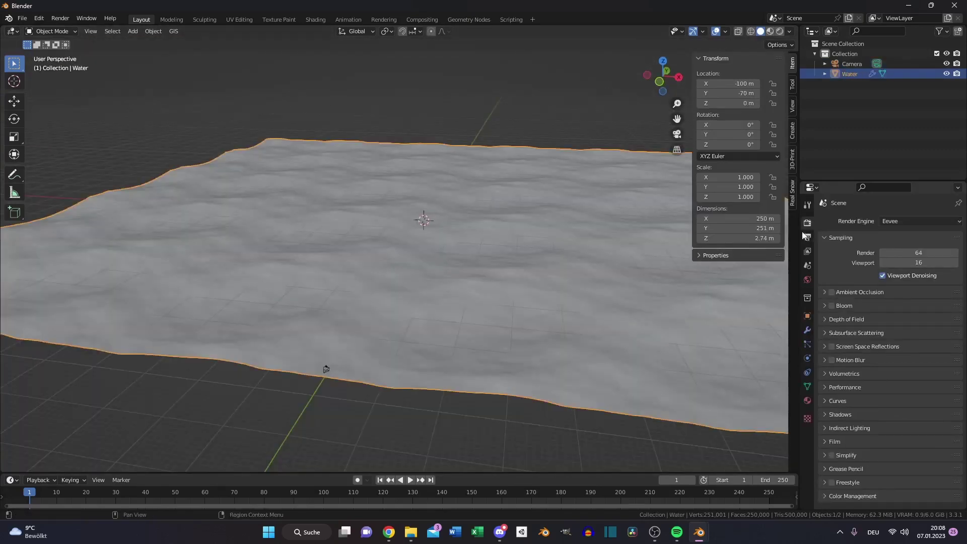
{"action": "left_click", "coordinate": [901, 222]}
{"action": "left_click", "coordinate": [902, 259]}
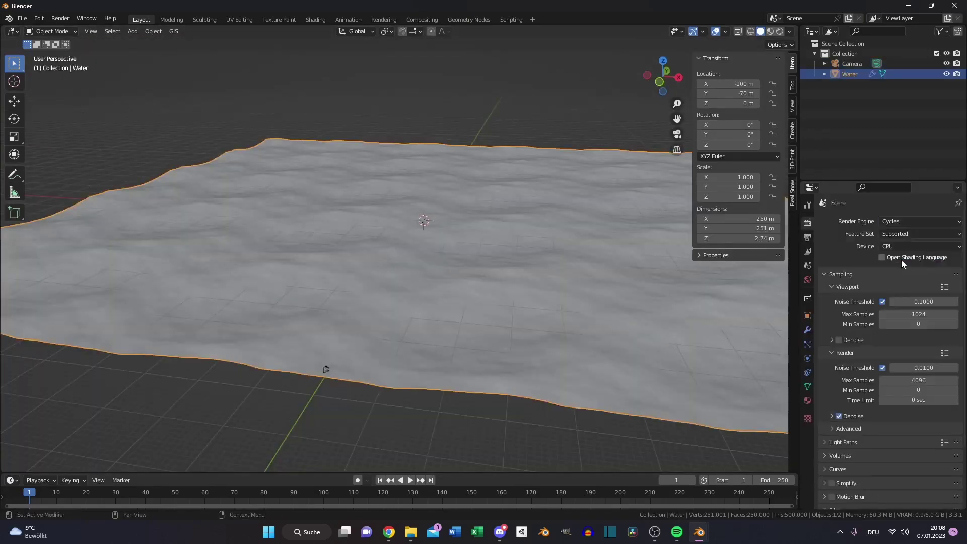
{"action": "left_click", "coordinate": [906, 247]}
{"action": "left_click", "coordinate": [906, 268]}
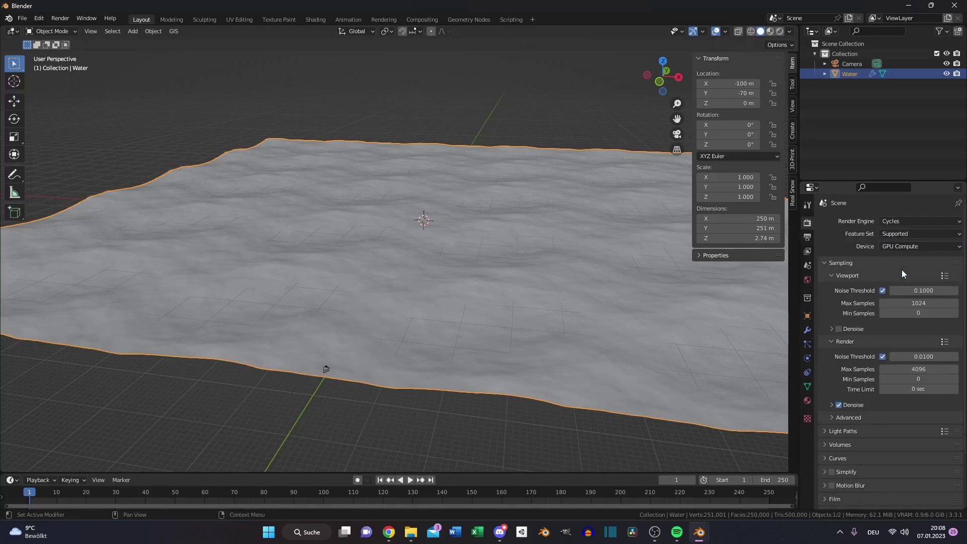
Show the world settings, enlarge the timeline area and turn it into a Shader Editor displaying the World nodes.
{"action": "left_click", "coordinate": [807, 279]}
{"action": "left_click_drag", "start_coordinate": [467, 474], "coordinate": [471, 355]}
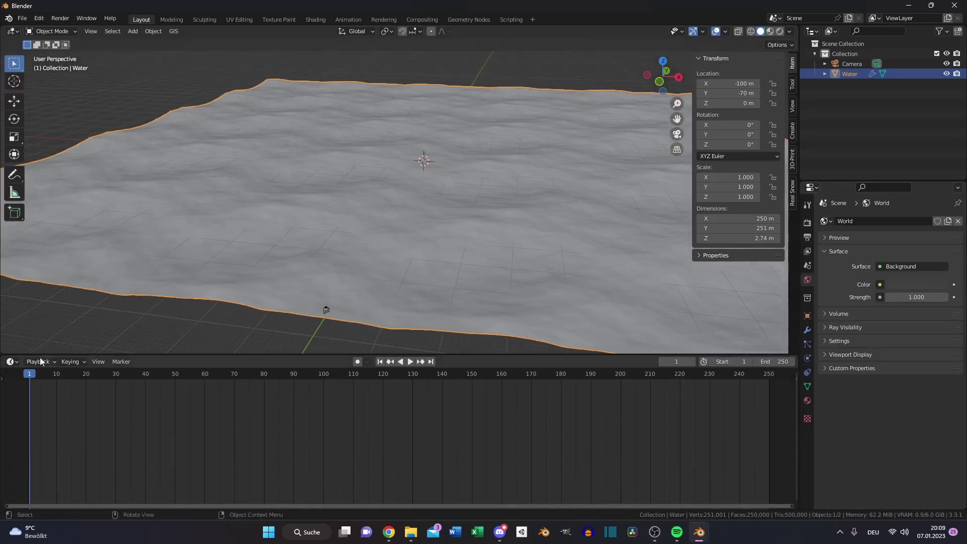
{"action": "left_click", "coordinate": [12, 362]}
{"action": "left_click", "coordinate": [41, 456]}
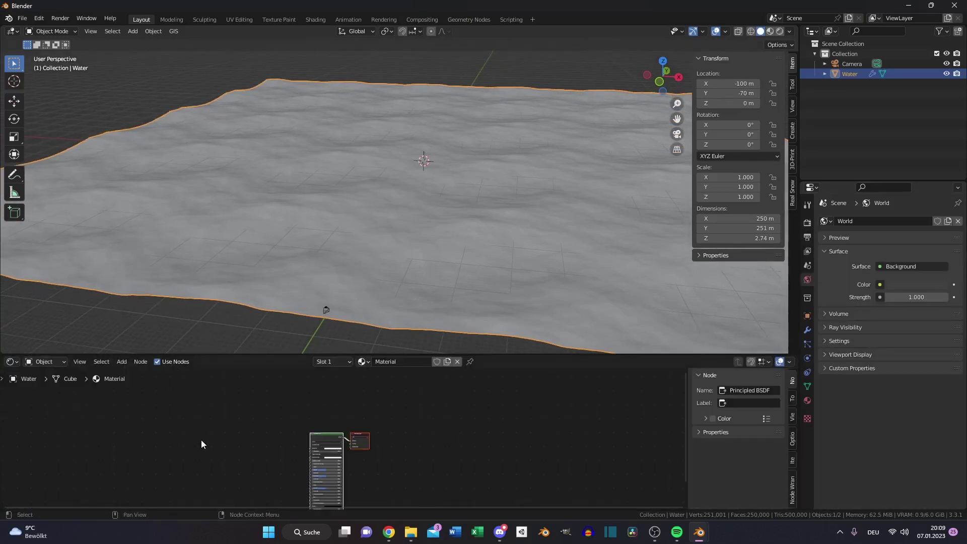
{"action": "left_click", "coordinate": [48, 364]}
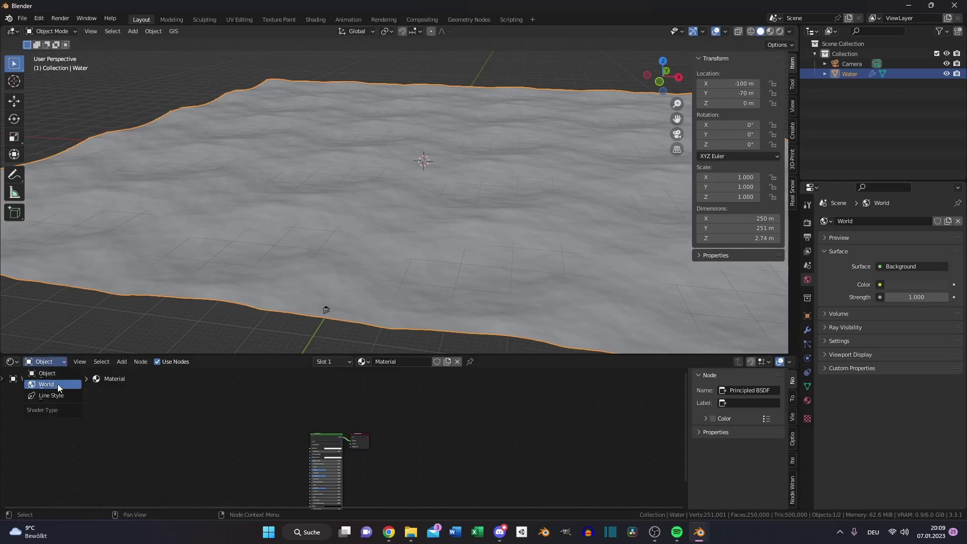
{"action": "left_click", "coordinate": [57, 384]}
{"action": "scroll", "coordinate": [255, 455], "scroll_direction": "up", "scroll_amount": 3}
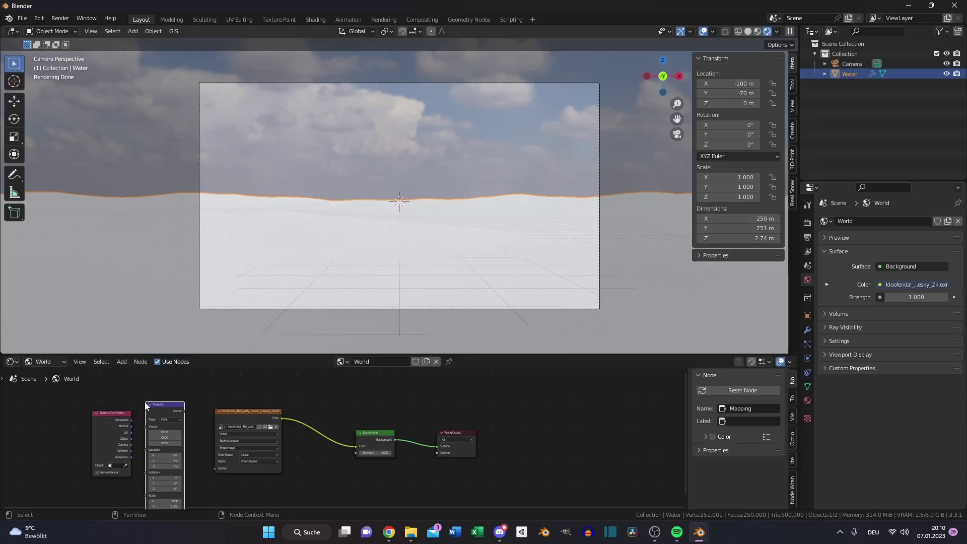
Link Texture Coordinate through Mapping to the sky environment texture and rotate the mapping 10° on X and 115° on Z.
{"action": "scroll", "coordinate": [151, 426], "scroll_direction": "up", "scroll_amount": 2}
{"action": "scroll", "coordinate": [151, 427], "scroll_direction": "up", "scroll_amount": 1}
{"action": "middle_click_drag", "start_coordinate": [158, 438], "coordinate": [226, 440]}
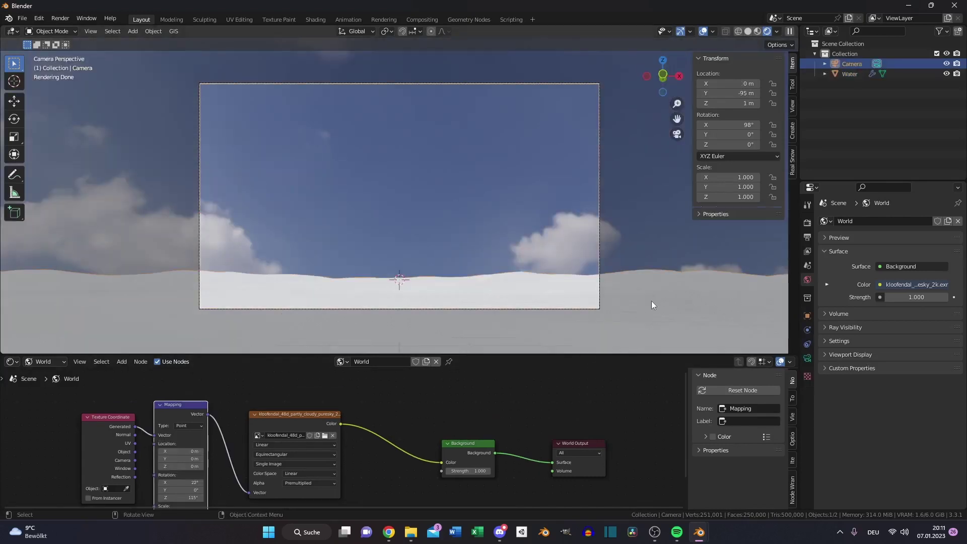
{"action": "left_click", "coordinate": [652, 301]}
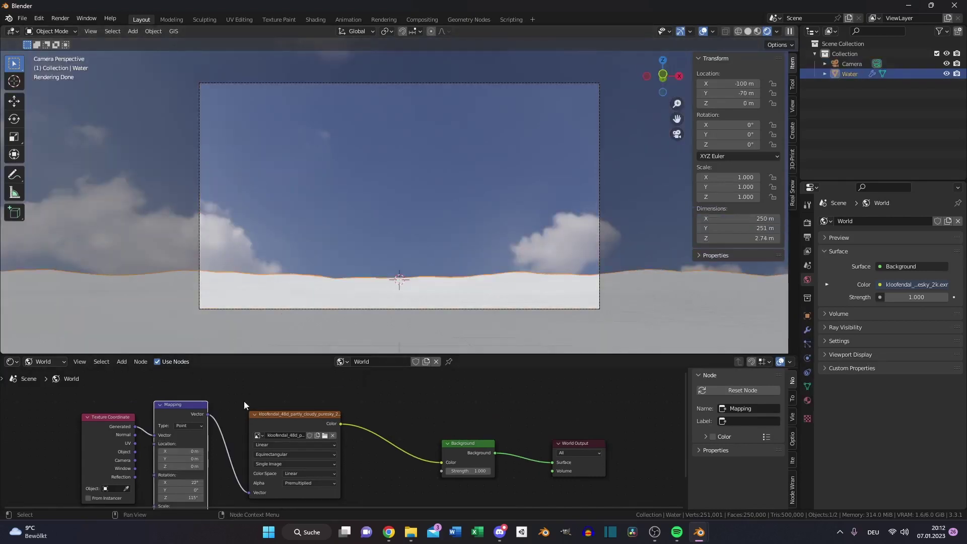
In the Water object's material, set Specular to 0 and Roughness to 0.05.
{"action": "left_click", "coordinate": [43, 366]}
{"action": "left_click", "coordinate": [40, 378]}
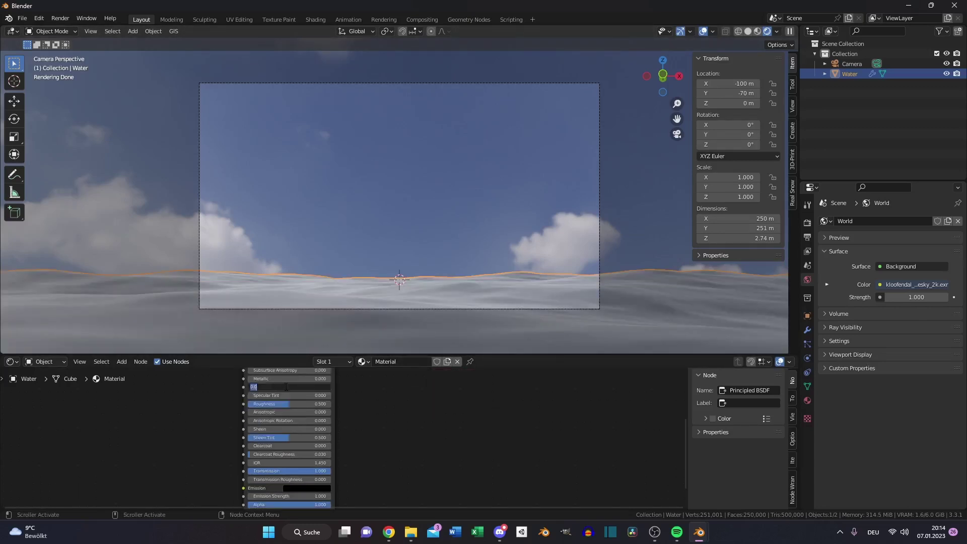
{"action": "key", "text": "Return"}
{"action": "double_click", "coordinate": [302, 405]}
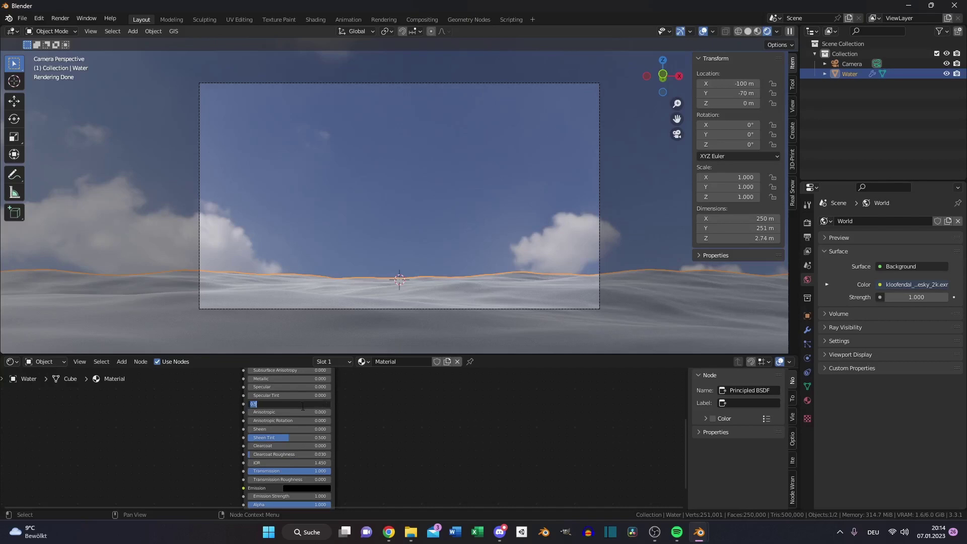
{"action": "type", "text": "0.05"}
{"action": "key", "text": "Return"}
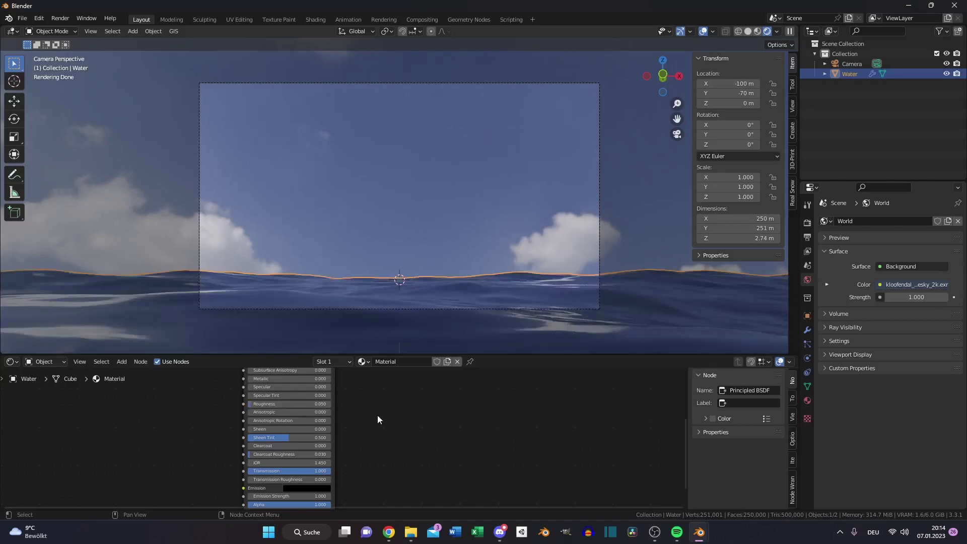
Set the water material's IOR to 1.333 and give it a dark blue base color.
{"action": "middle_click_drag", "start_coordinate": [373, 440], "coordinate": [377, 420]}
{"action": "double_click", "coordinate": [294, 442]}
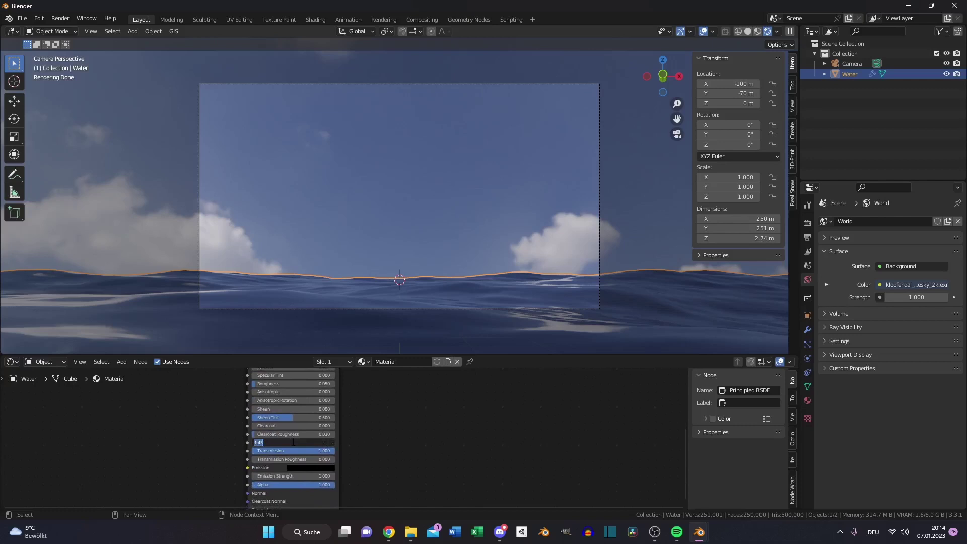
{"action": "type", "text": "1.333"}
{"action": "key", "text": "Return"}
{"action": "middle_click_drag", "start_coordinate": [380, 421], "coordinate": [409, 477]}
{"action": "middle_click_drag", "start_coordinate": [409, 399], "coordinate": [401, 467]}
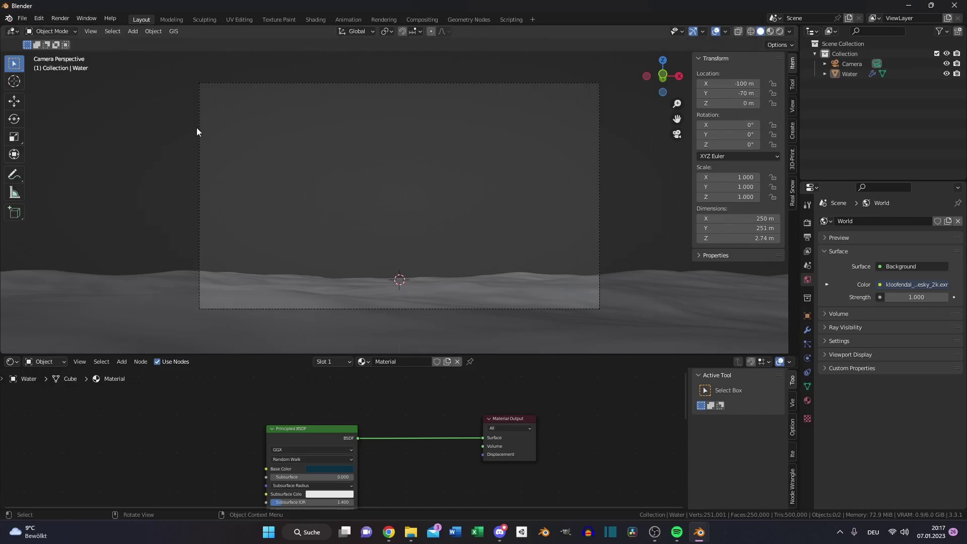
Import the C_Cliff_CM model as a legacy Wavefront OBJ and deselect it.
{"action": "left_click", "coordinate": [22, 18]}
{"action": "mouse_move", "coordinate": [50, 154]}
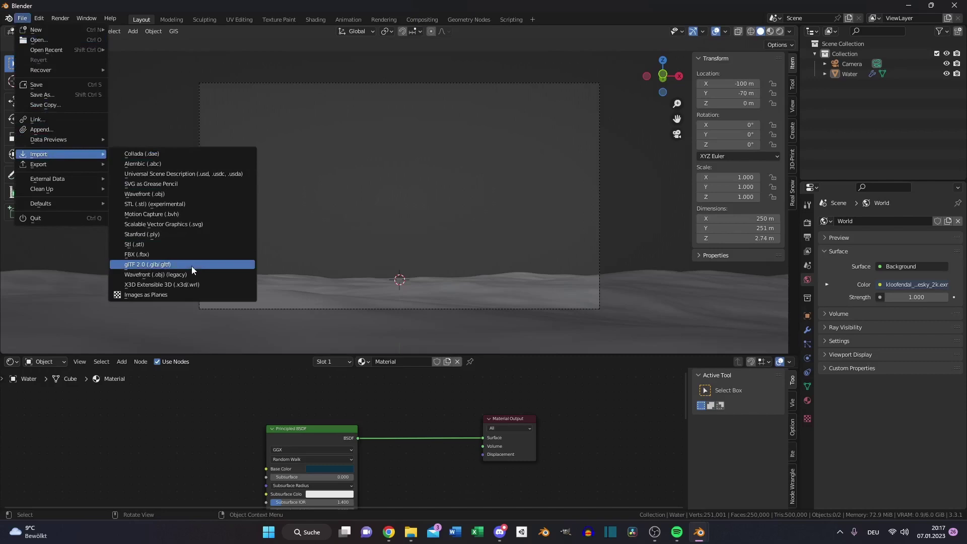
{"action": "left_click", "coordinate": [170, 275]}
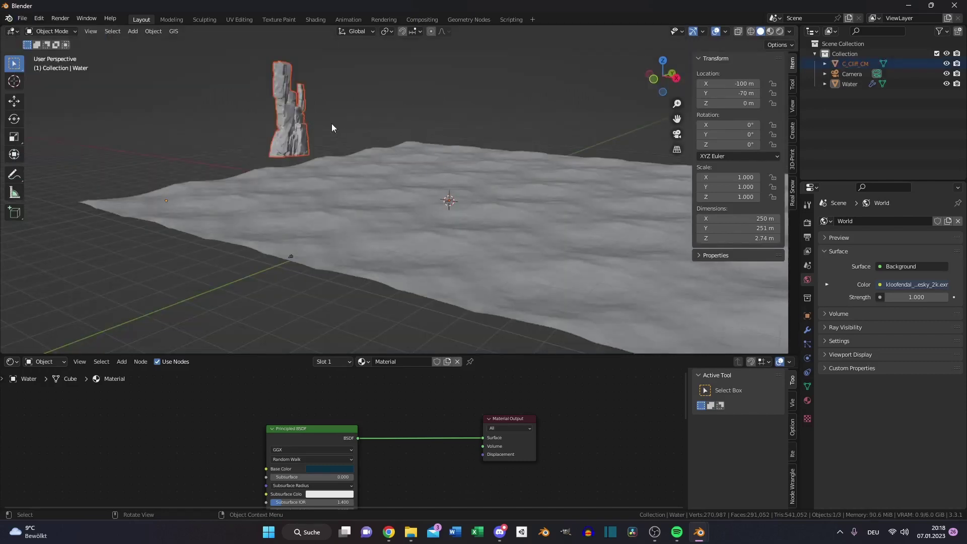
{"action": "left_click", "coordinate": [354, 91]}
Import the D_Rock_Formation_CM model and display the scene in rendered viewport shading.
{"action": "left_click", "coordinate": [22, 18]}
{"action": "mouse_move", "coordinate": [50, 154]}
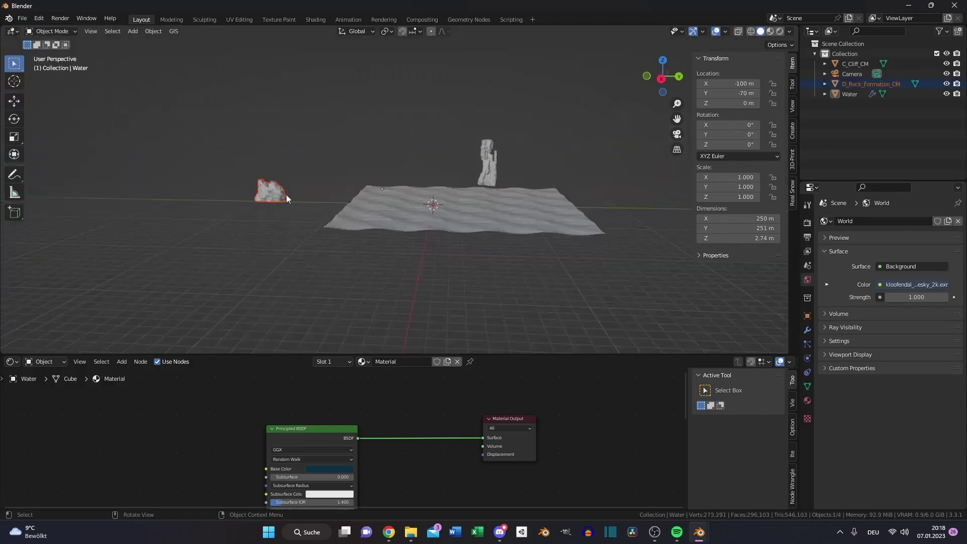
{"action": "scroll", "coordinate": [265, 217], "scroll_direction": "up", "scroll_amount": 2}
{"action": "key", "text": "KP_Decimal"}
{"action": "key", "text": "z"}
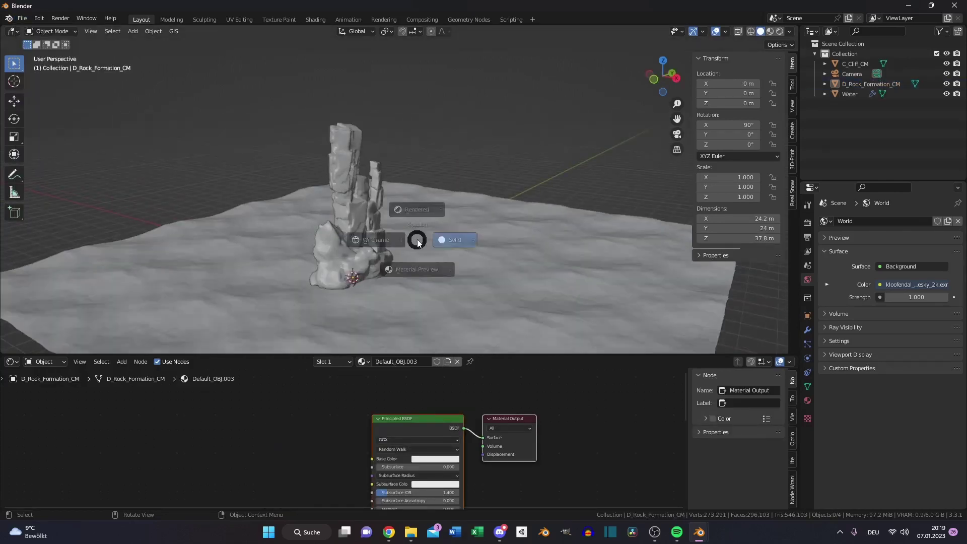
{"action": "left_click", "coordinate": [417, 209]}
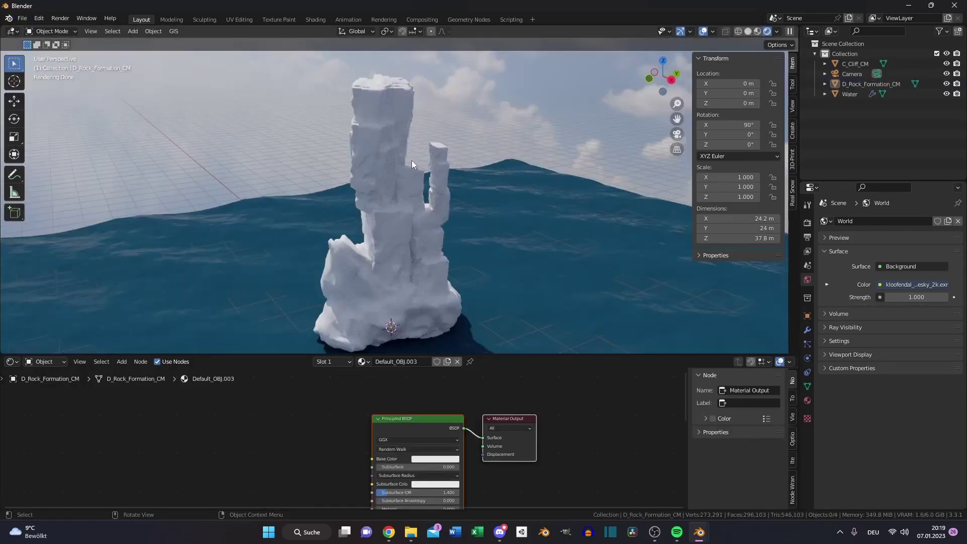
Add the base color, normal and roughness images from the Cliff C folder to the cliff's material nodes.
{"action": "left_click", "coordinate": [370, 212]}
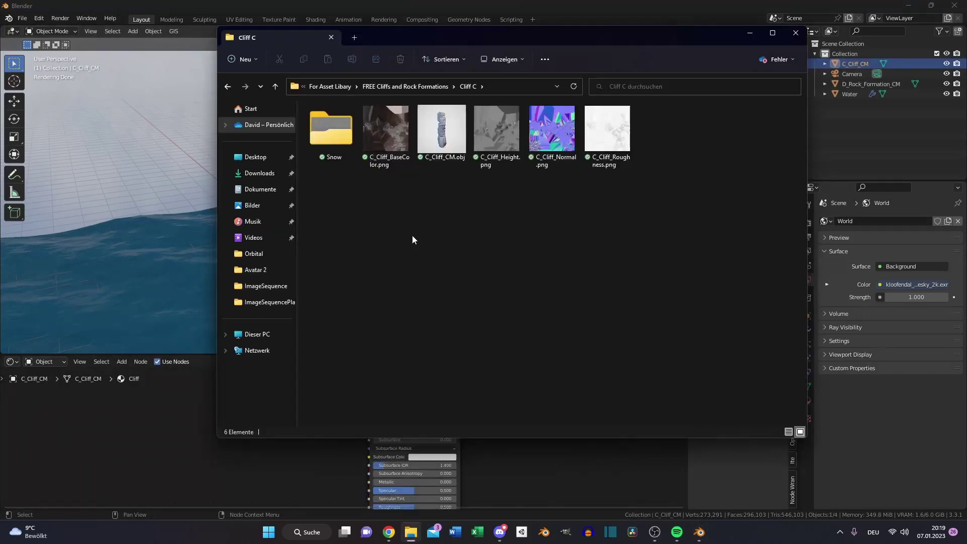
{"action": "left_click_drag", "start_coordinate": [390, 150], "coordinate": [115, 429]}
{"action": "left_click_drag", "start_coordinate": [552, 141], "coordinate": [119, 439]}
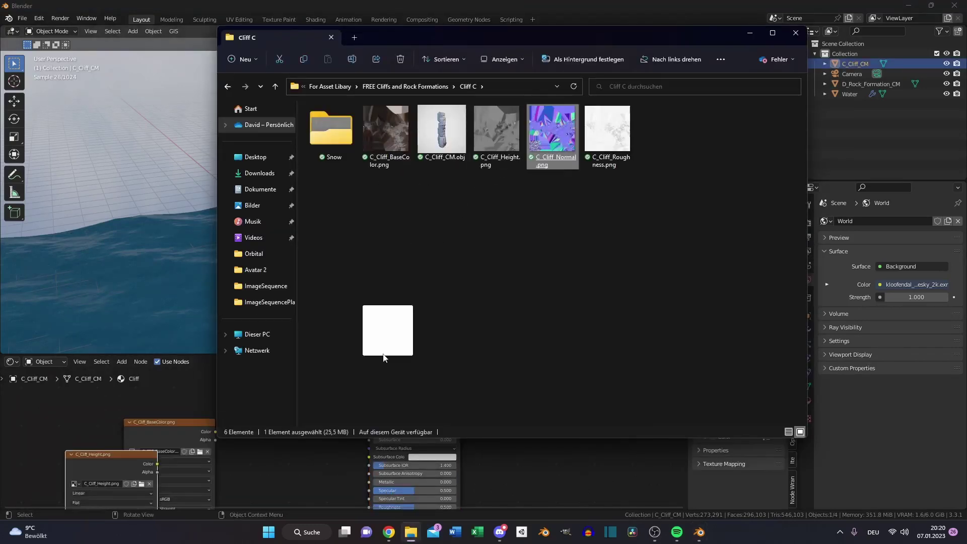
{"action": "left_click_drag", "start_coordinate": [607, 131], "coordinate": [142, 419]}
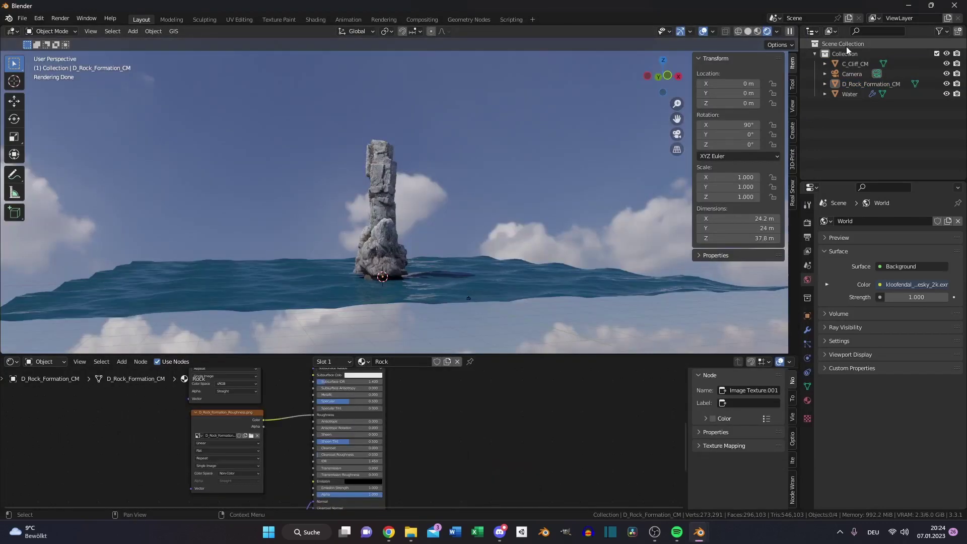
Create a new collection named Cliff & Rocks and move C_Cliff_CM and D_Rock_Formation_CM into it.
{"action": "left_click", "coordinate": [847, 45]}
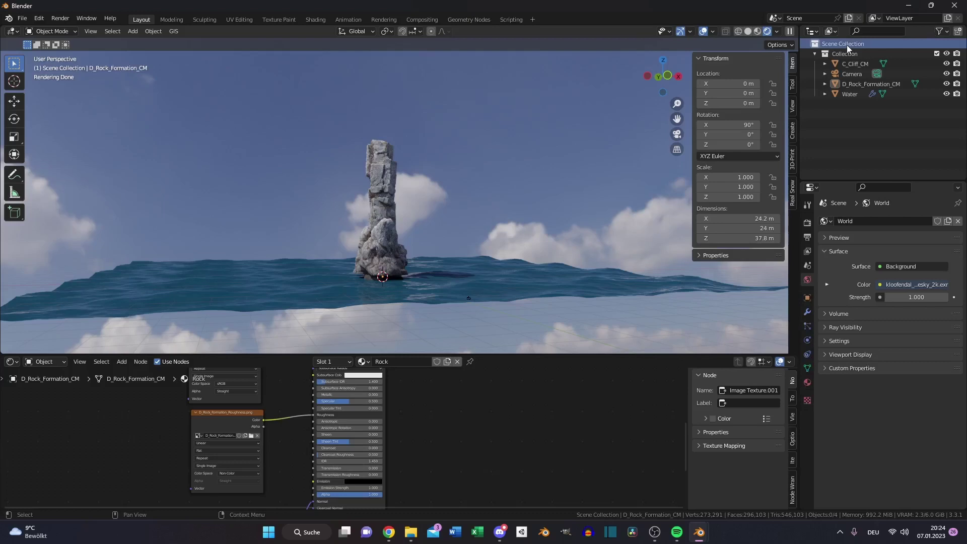
{"action": "left_click", "coordinate": [958, 30]}
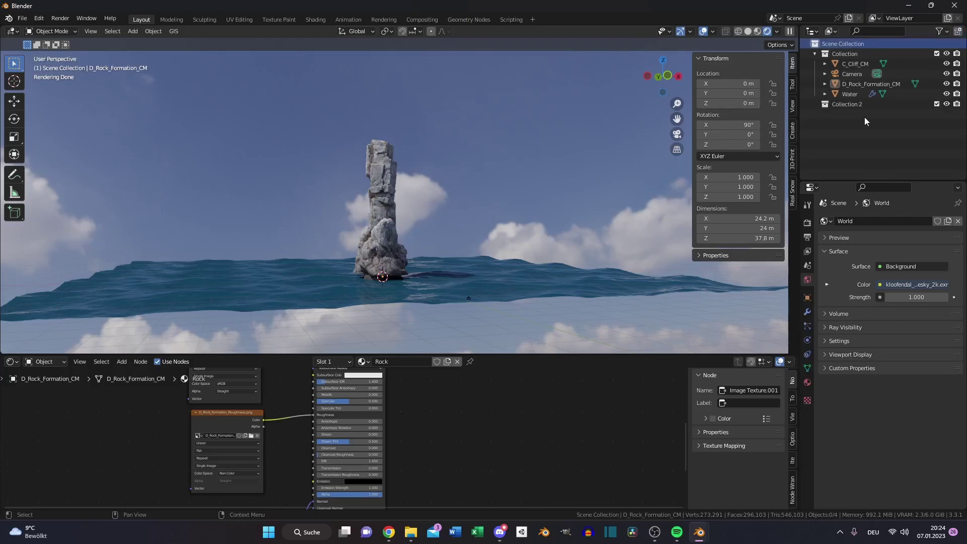
{"action": "double_click", "coordinate": [850, 104]}
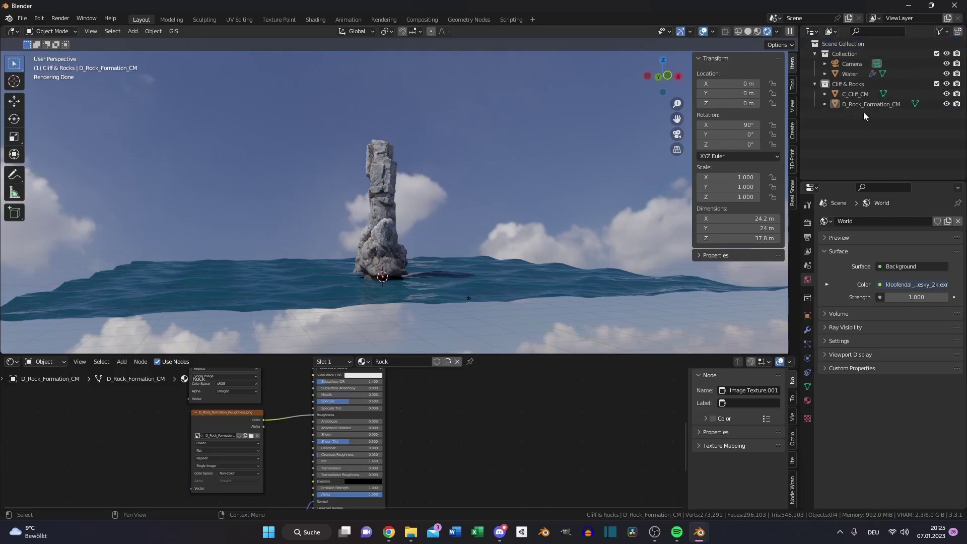
{"action": "left_click_drag", "start_coordinate": [863, 112], "coordinate": [846, 83]}
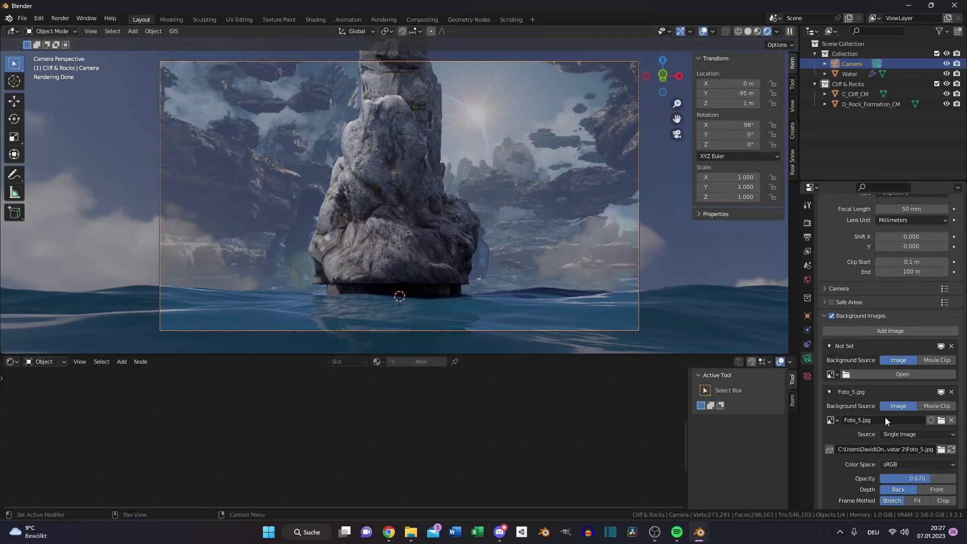
Select the cliff model and move it back to Y 150 m in the top view.
{"action": "left_click", "coordinate": [436, 202]}
{"action": "left_click", "coordinate": [436, 201]}
{"action": "key", "text": "KP_7"}
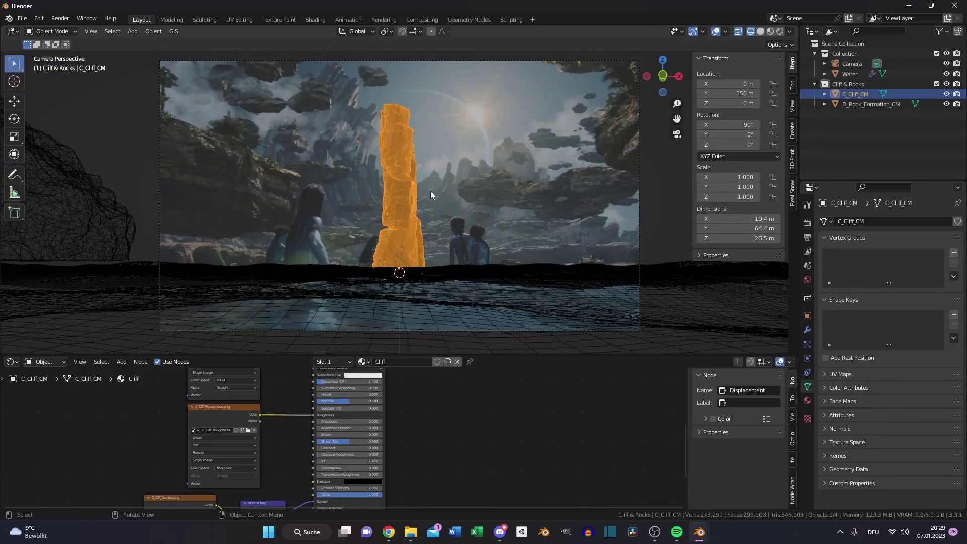
{"action": "key", "text": "alt+a"}
{"action": "key", "text": "z"}
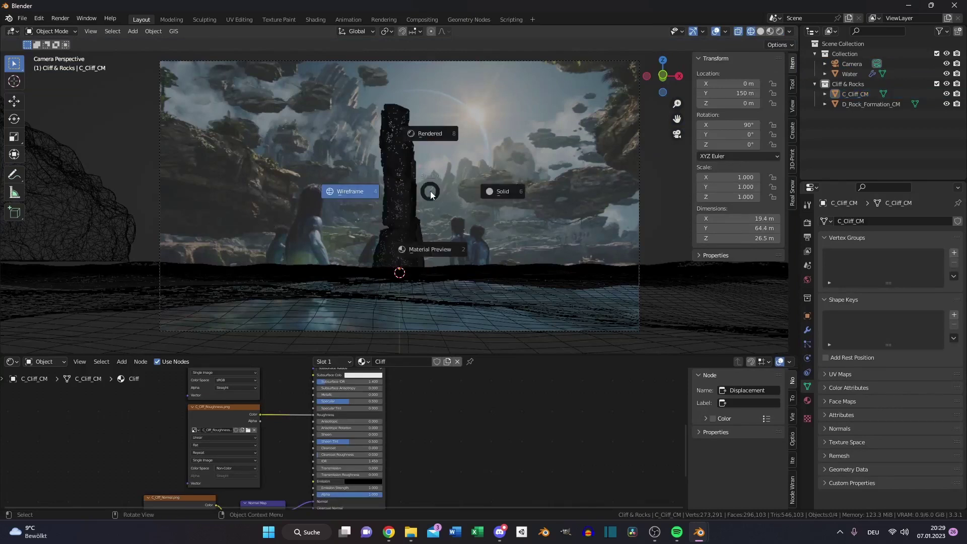
{"action": "key", "text": "Escape"}
{"action": "key", "text": "b"}
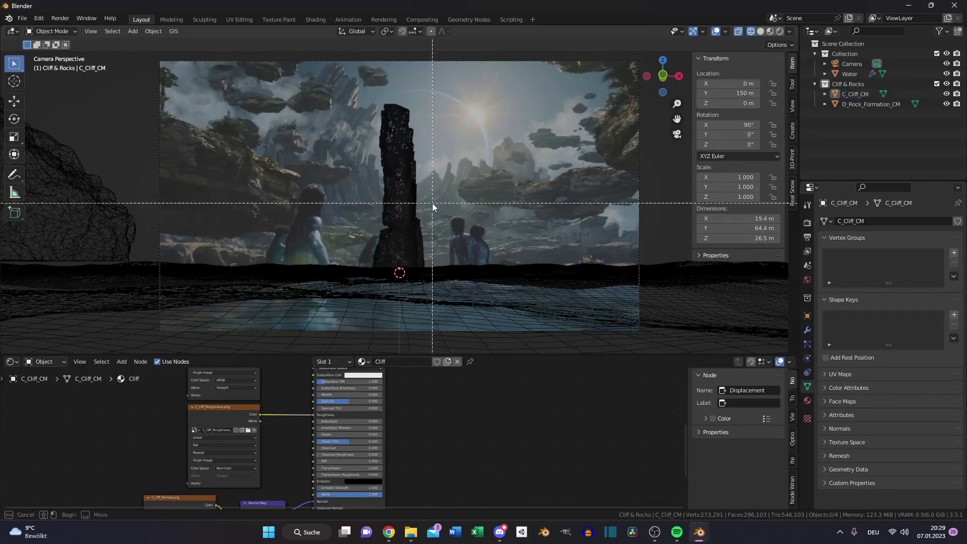
{"action": "key", "text": "Escape"}
{"action": "key", "text": "Tab"}
{"action": "key", "text": "Tab"}
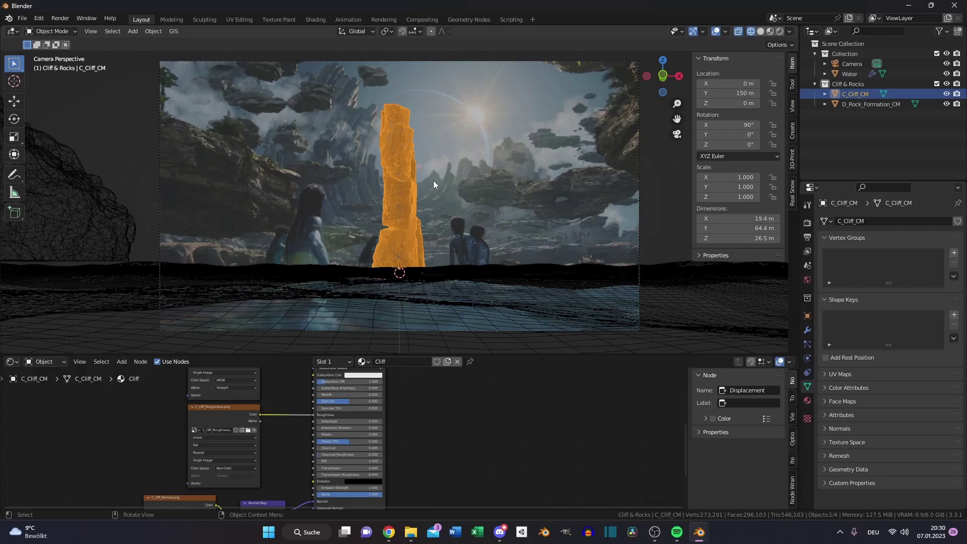
Scale the cliff to 0.5 on X and Y while keeping its height along Z.
{"action": "key", "text": "s"}
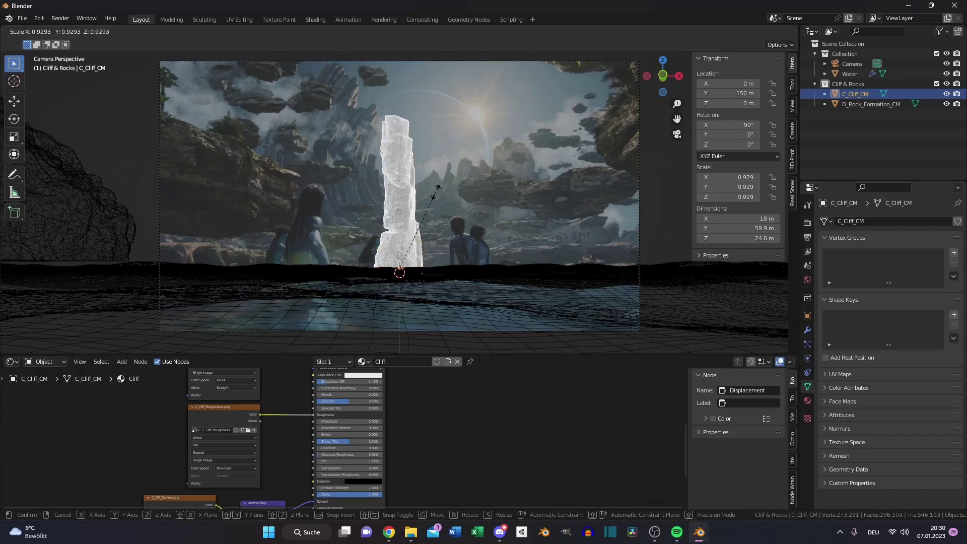
{"action": "key", "text": "shift+z"}
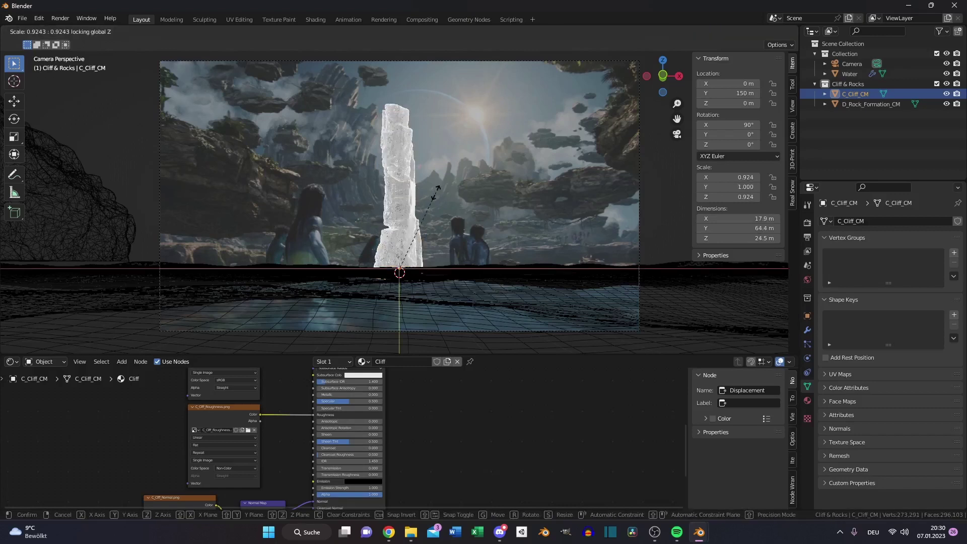
{"action": "type", "text": "0.5"}
{"action": "key", "text": "Return"}
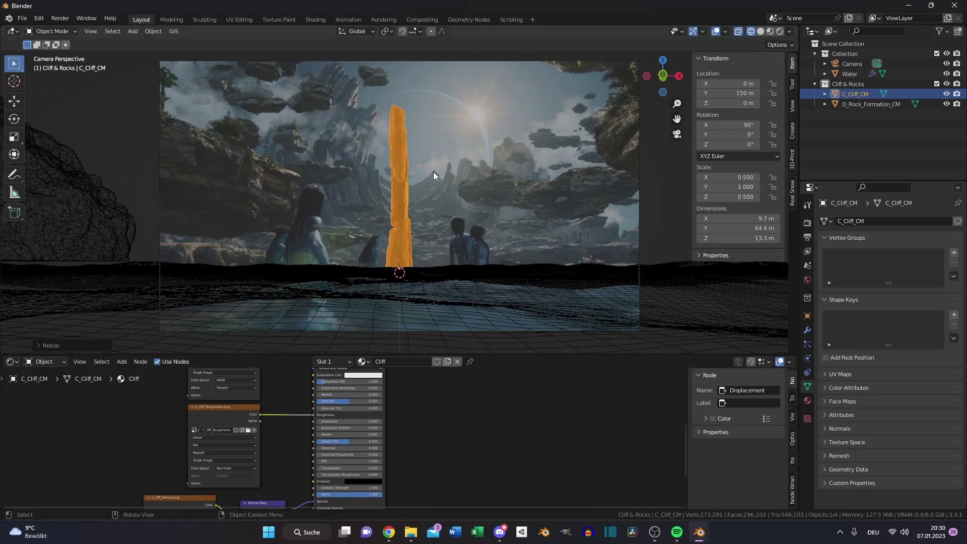
In Edit Mode, select a band across the cliff's middle and enable proportional editing with Connected Only and Sphere falloff.
{"action": "key", "text": "Tab"}
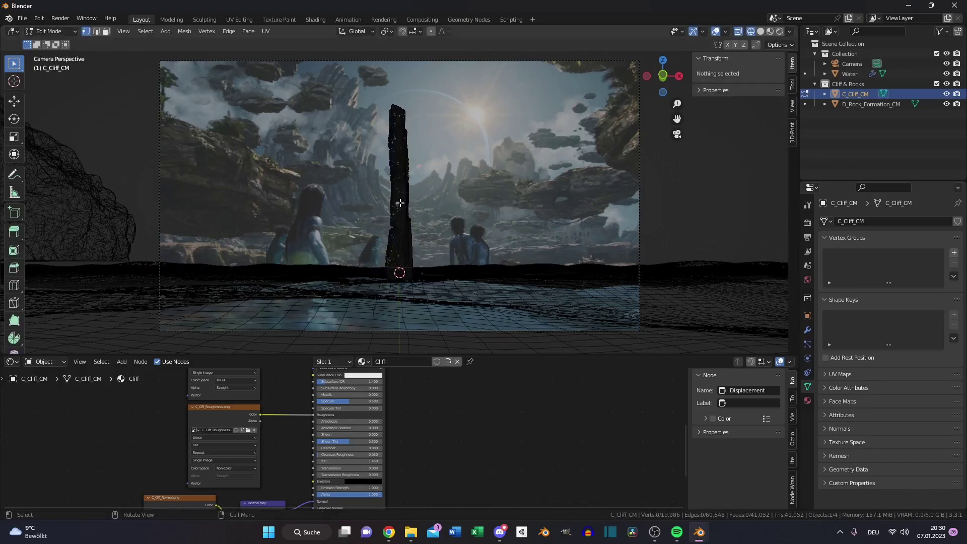
{"action": "key", "text": "b"}
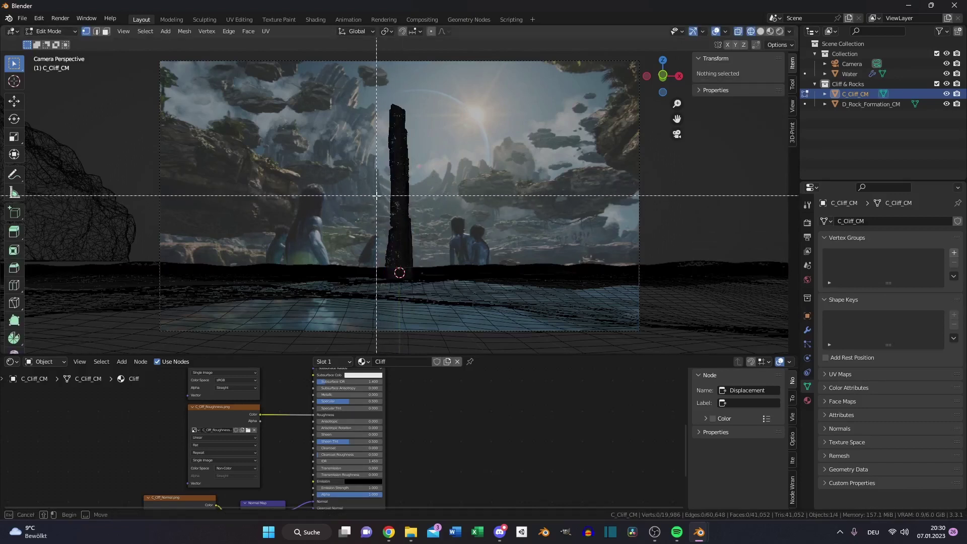
{"action": "left_click_drag", "start_coordinate": [388, 181], "coordinate": [420, 188]}
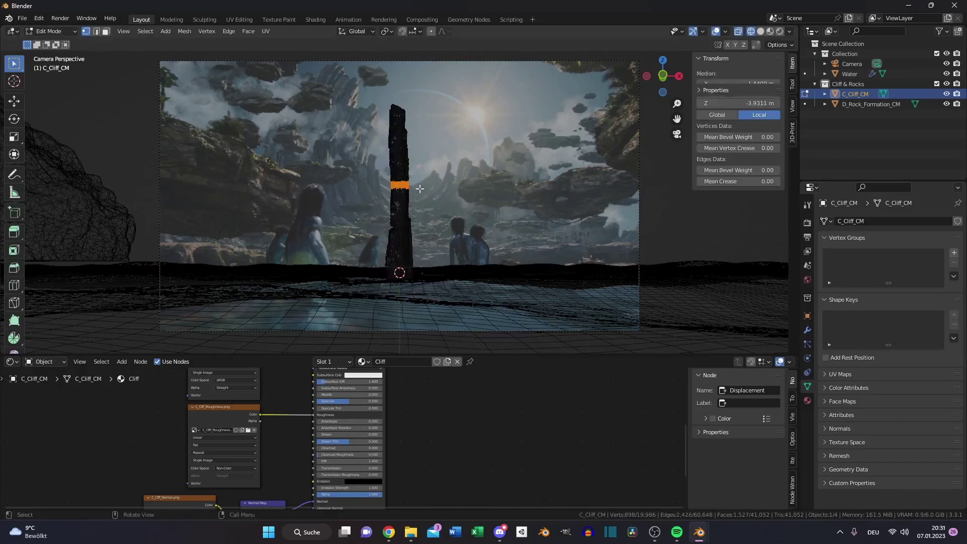
{"action": "left_click", "coordinate": [431, 31]}
{"action": "left_click", "coordinate": [445, 32]}
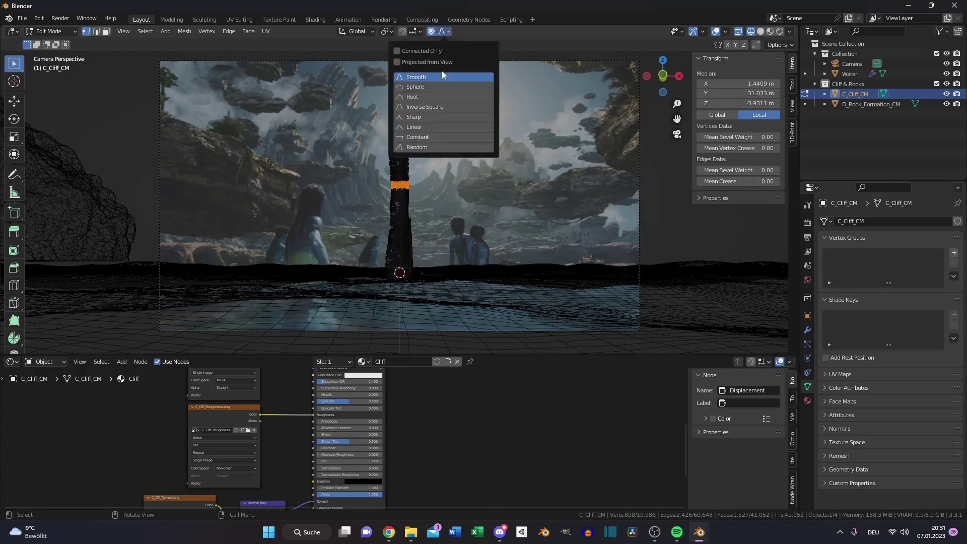
{"action": "left_click", "coordinate": [416, 86]}
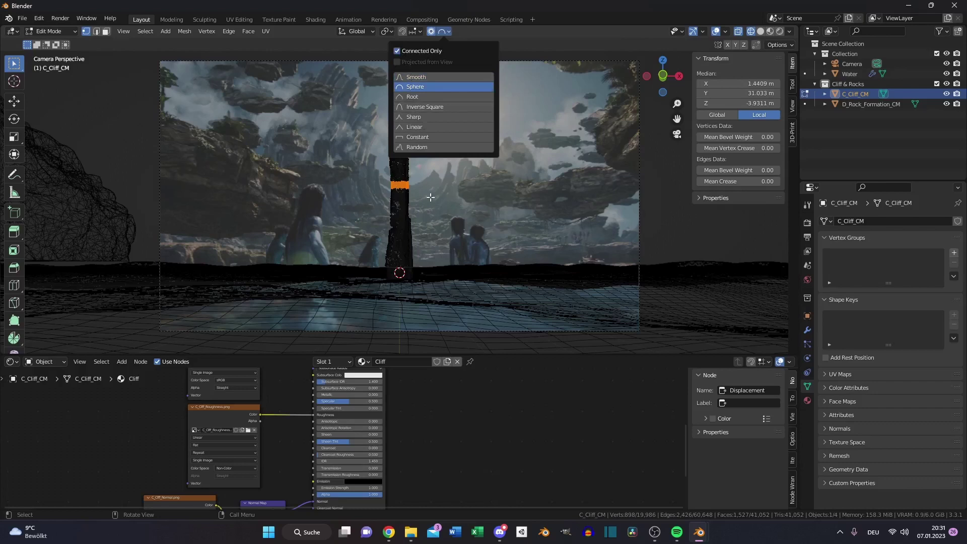
Bend the cliff by moving the selected band about 26 m along negative X with a proportional size of 37.4 m.
{"action": "key", "text": "g"}
{"action": "key", "text": "x"}
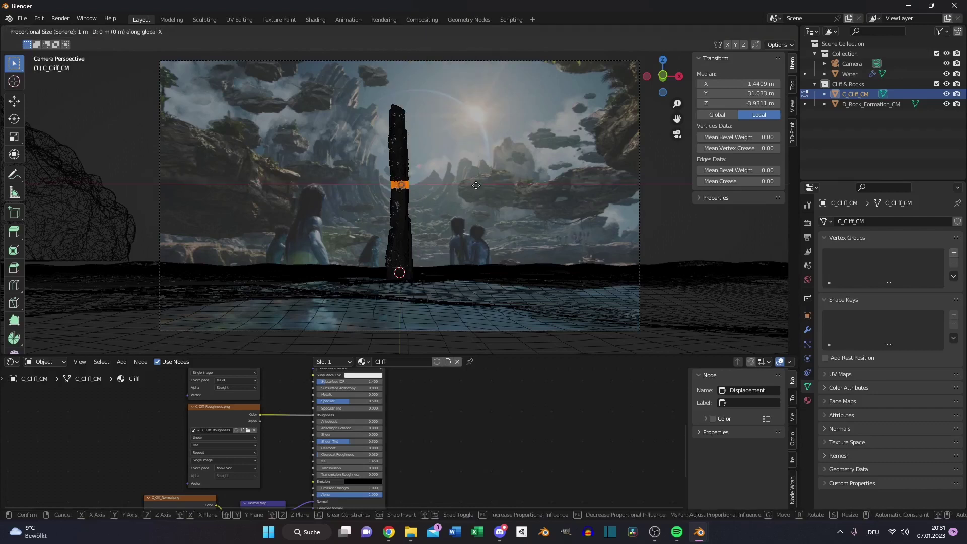
{"action": "scroll", "coordinate": [476, 185], "scroll_direction": "down", "scroll_amount": 20}
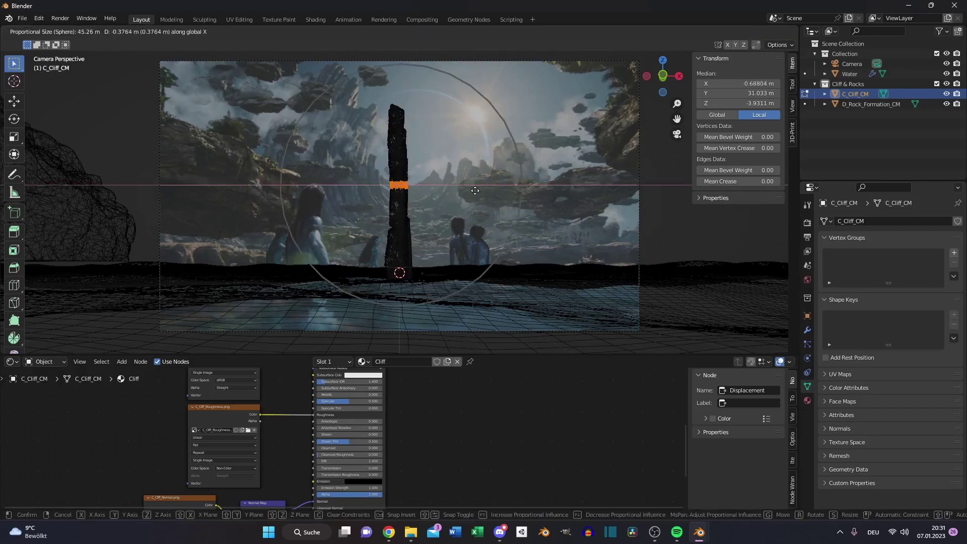
{"action": "scroll", "coordinate": [475, 192], "scroll_direction": "up", "scroll_amount": 2}
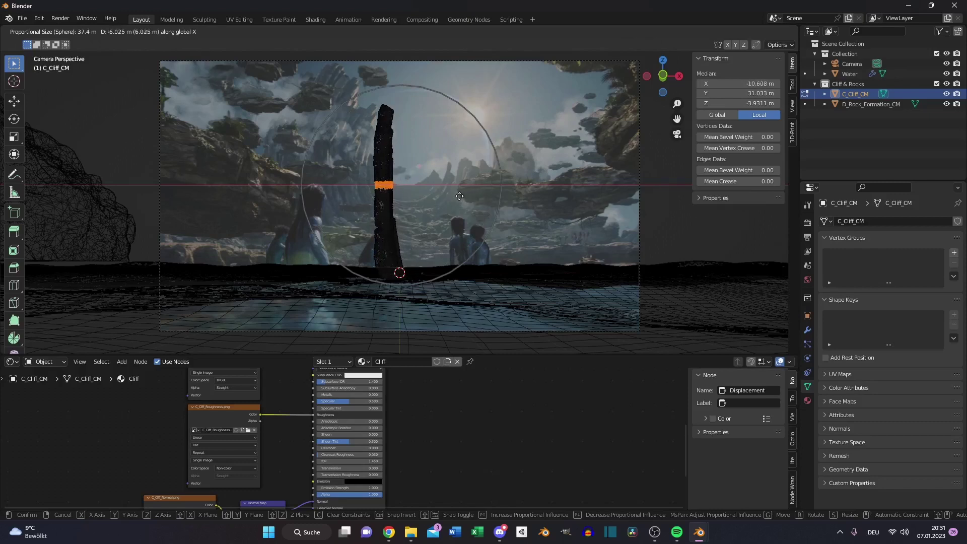
{"action": "left_click", "coordinate": [405, 195]}
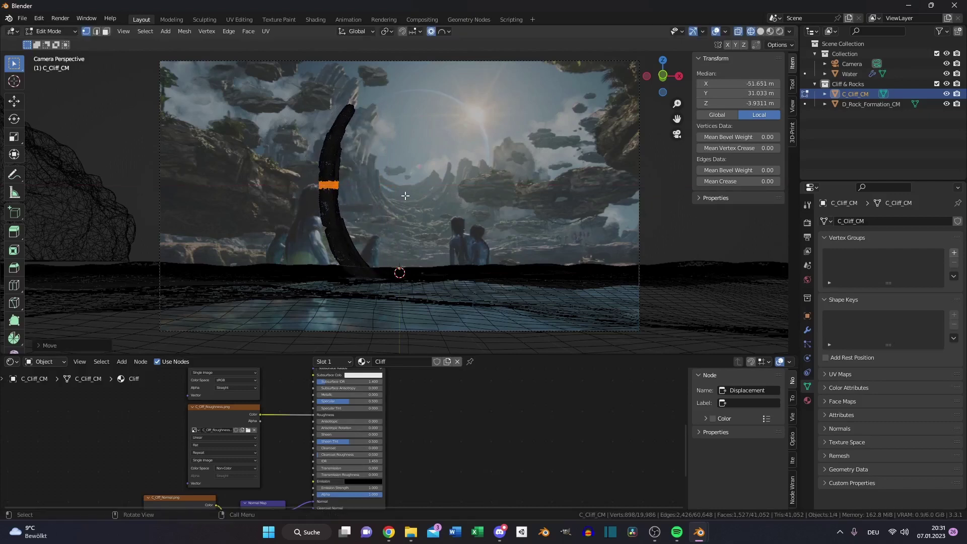
Raise the whole bent cliff about 10.5 m along Z in Object Mode.
{"action": "key", "text": "Tab"}
{"action": "key", "text": "g"}
{"action": "key", "text": "z"}
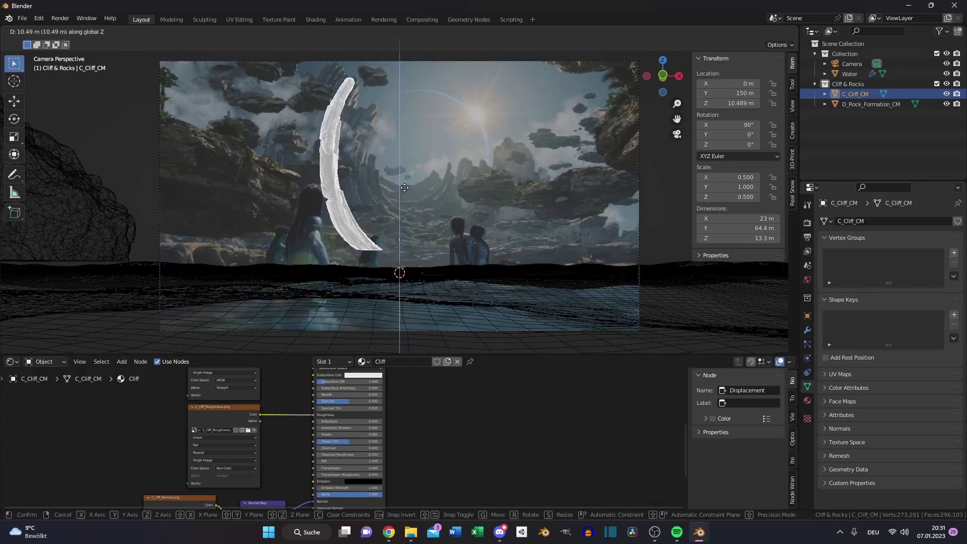
{"action": "left_click", "coordinate": [405, 188]}
Undo the cliff's lift, bend and narrowing.
{"action": "key", "text": "ctrl+z"}
{"action": "key", "text": "ctrl+z"}
{"action": "key", "text": "ctrl+z"}
{"action": "key", "text": "ctrl+z"}
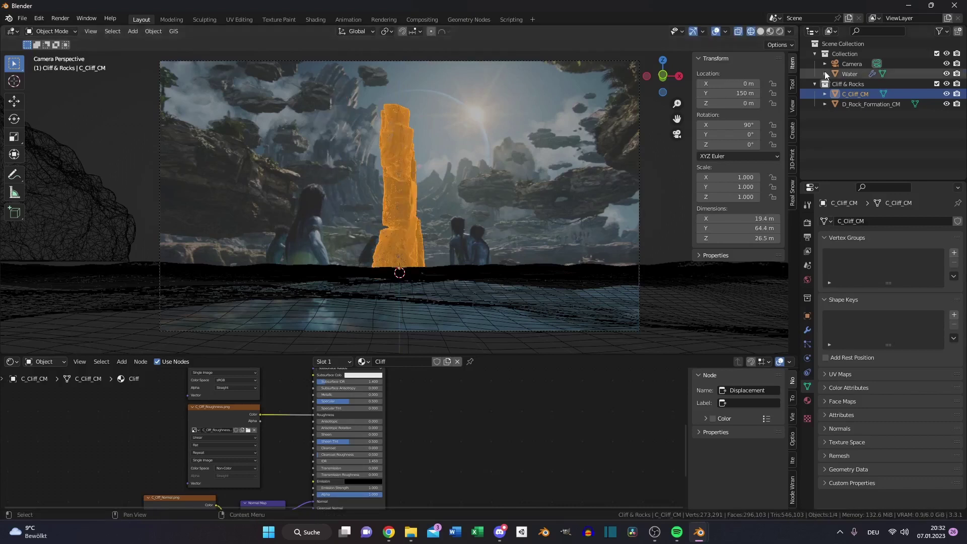
Duplicate the cliff in place and bend a copy by moving its middle band along negative X with Sphere proportional editing.
{"action": "key", "text": "shift+d"}
{"action": "key", "text": "Escape"}
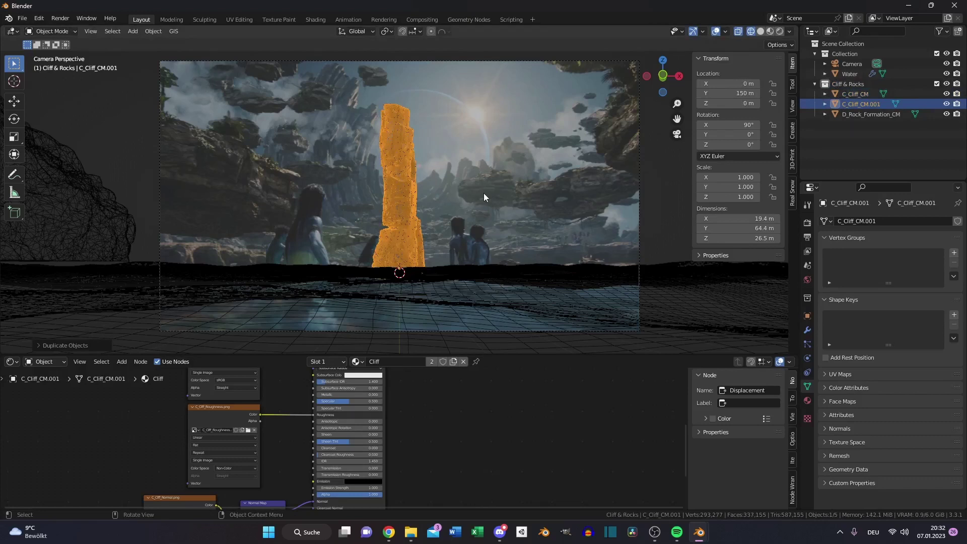
{"action": "key", "text": "b"}
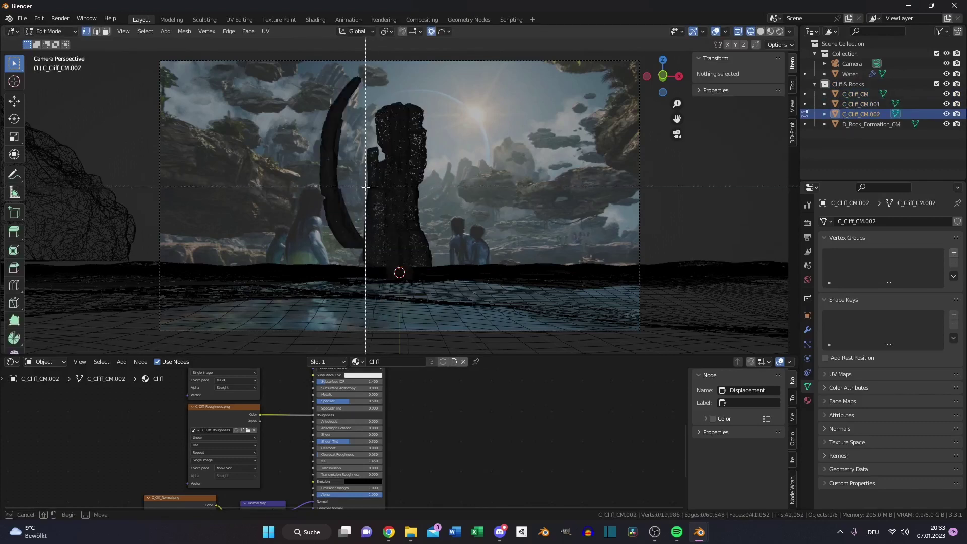
{"action": "left_click_drag", "start_coordinate": [364, 191], "coordinate": [442, 198]}
{"action": "key", "text": "g"}
{"action": "key", "text": "x"}
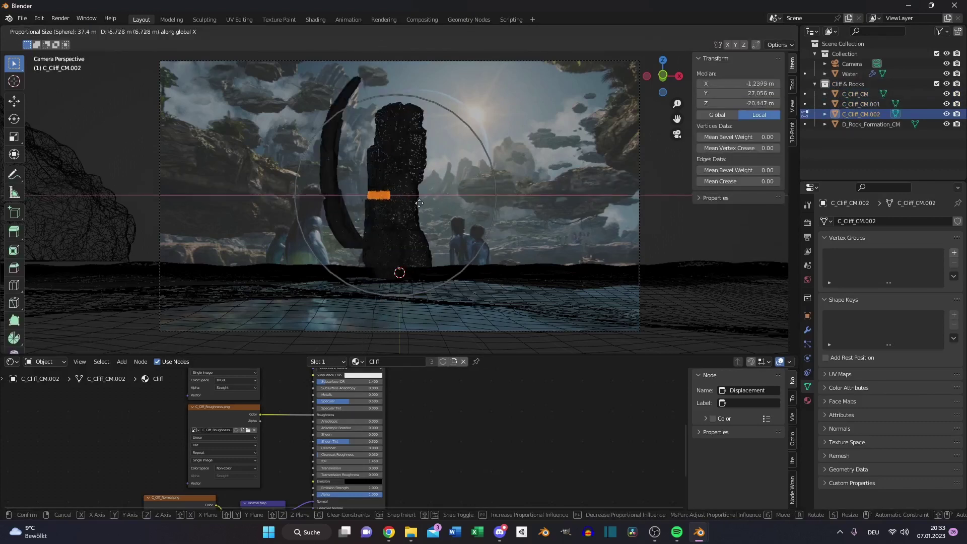
{"action": "left_click", "coordinate": [371, 203]}
Raise the newly bent cliff copy in Object Mode to about Z 12.2 m.
{"action": "key", "text": "Tab"}
{"action": "key", "text": "g"}
{"action": "key", "text": "z"}
{"action": "left_click", "coordinate": [367, 173]}
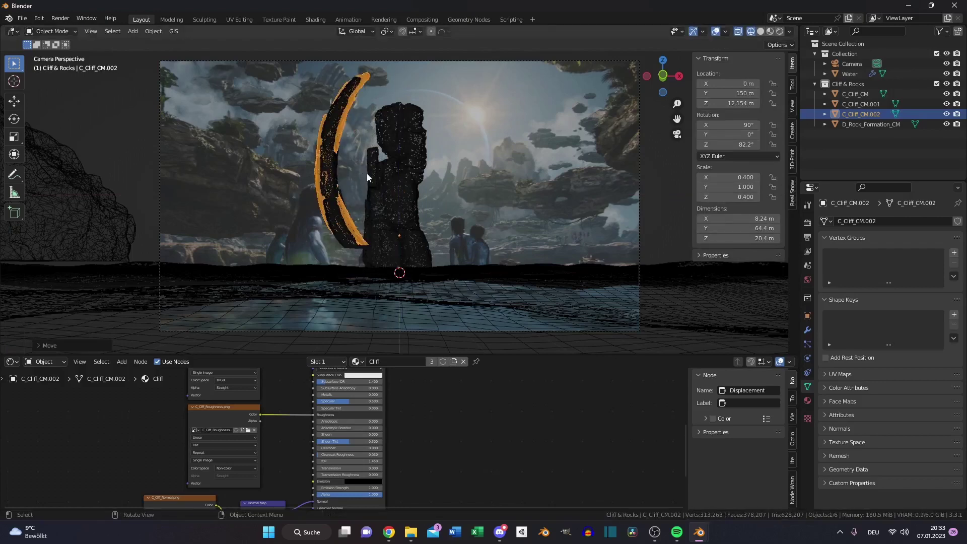
Move the bent copy C_Cliff_CM.002 back to about Y 155.9 m in the right side view.
{"action": "key", "text": "KP_3"}
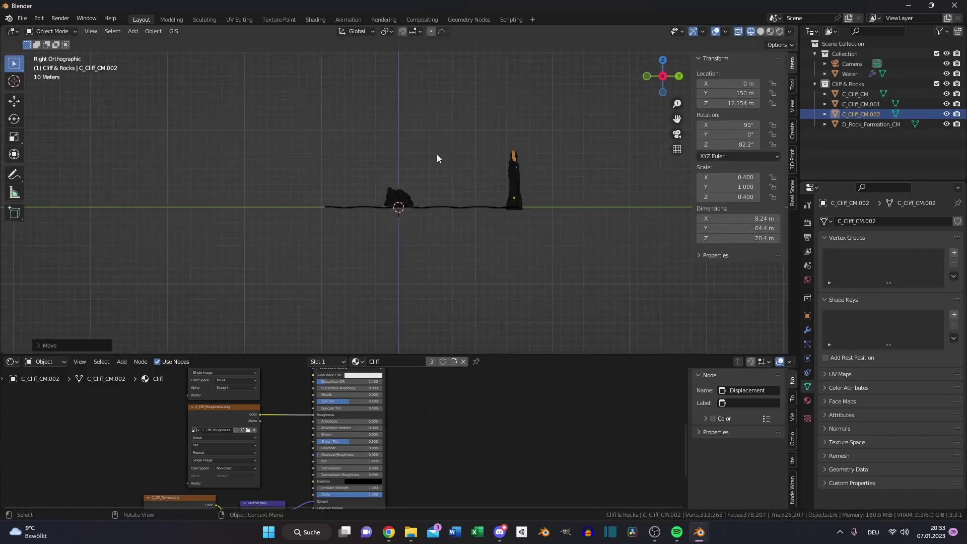
{"action": "scroll", "coordinate": [565, 224], "scroll_direction": "up", "scroll_amount": 3}
{"action": "middle_click_drag", "start_coordinate": [568, 228], "coordinate": [331, 252], "text": "shift"}
{"action": "scroll", "coordinate": [332, 237], "scroll_direction": "up", "scroll_amount": 5}
{"action": "key", "text": "g"}
{"action": "key", "text": "y"}
{"action": "left_click", "coordinate": [356, 219]}
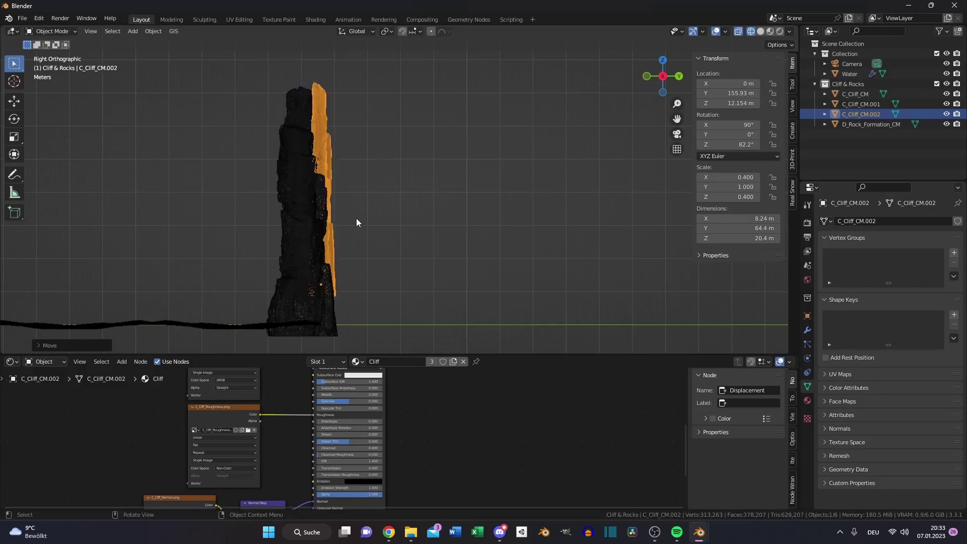
Shift the bent copy C_Cliff_CM.002 along X in the camera view.
{"action": "key", "text": "KP_0"}
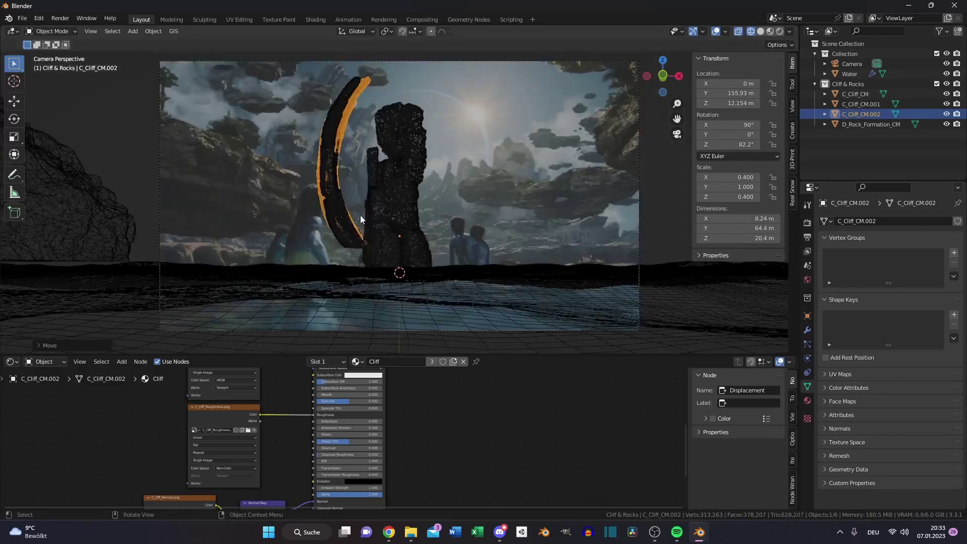
{"action": "key", "text": "g"}
{"action": "key", "text": "x"}
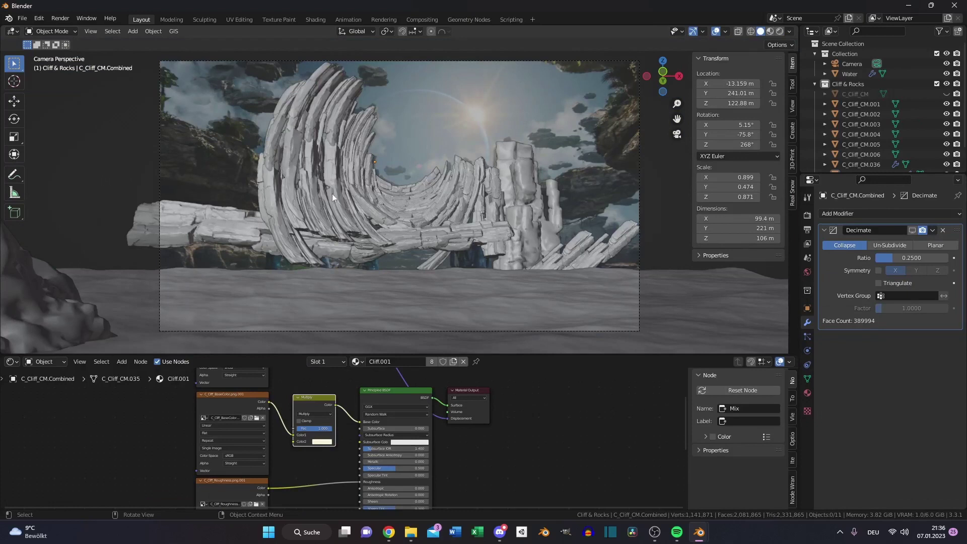
Select all visible cliff pieces from C_Cliff_CM.001 to C_Cliff_CM.Combined and join them into one object.
{"action": "left_click", "coordinate": [566, 222]}
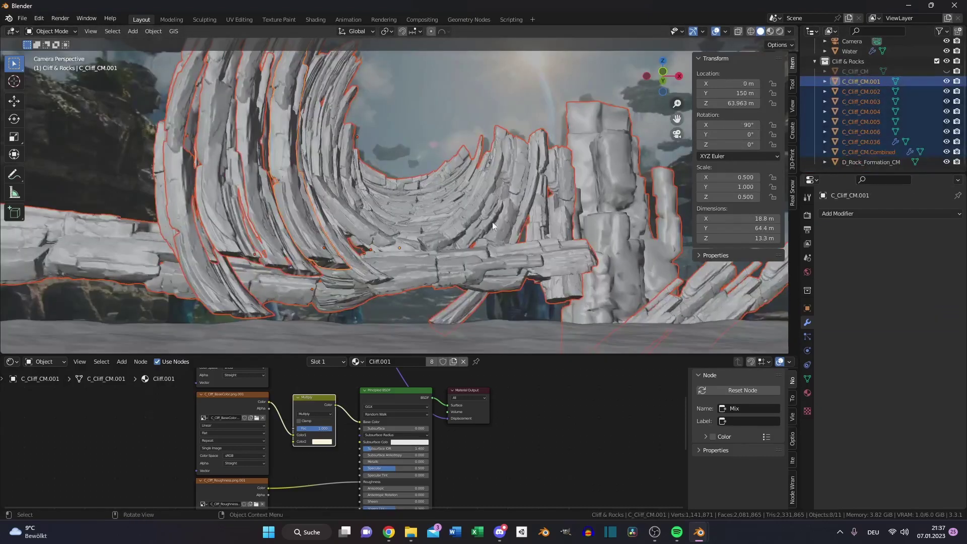
{"action": "scroll", "coordinate": [491, 222], "scroll_direction": "down", "scroll_amount": 2}
{"action": "middle_click_drag", "start_coordinate": [479, 145], "coordinate": [479, 160], "text": "shift"}
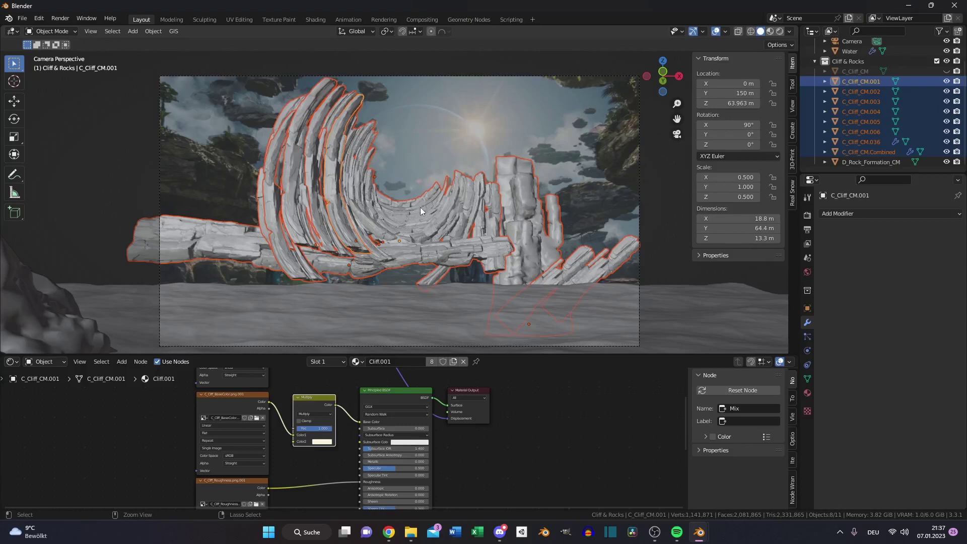
{"action": "key", "text": "ctrl+j"}
Add a Decimate modifier to the joined cliff and set its ratio to 0.25.
{"action": "left_click", "coordinate": [860, 213]}
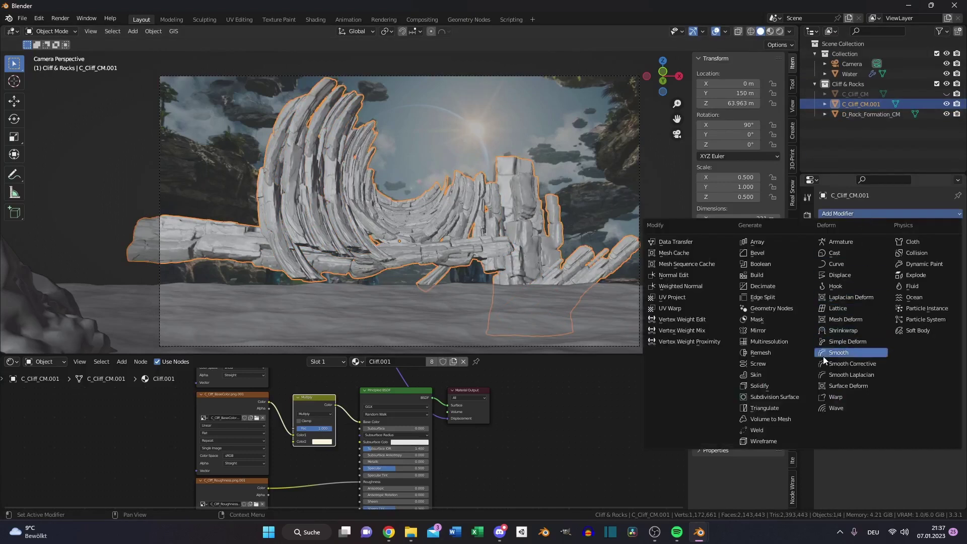
{"action": "left_click", "coordinate": [768, 291]}
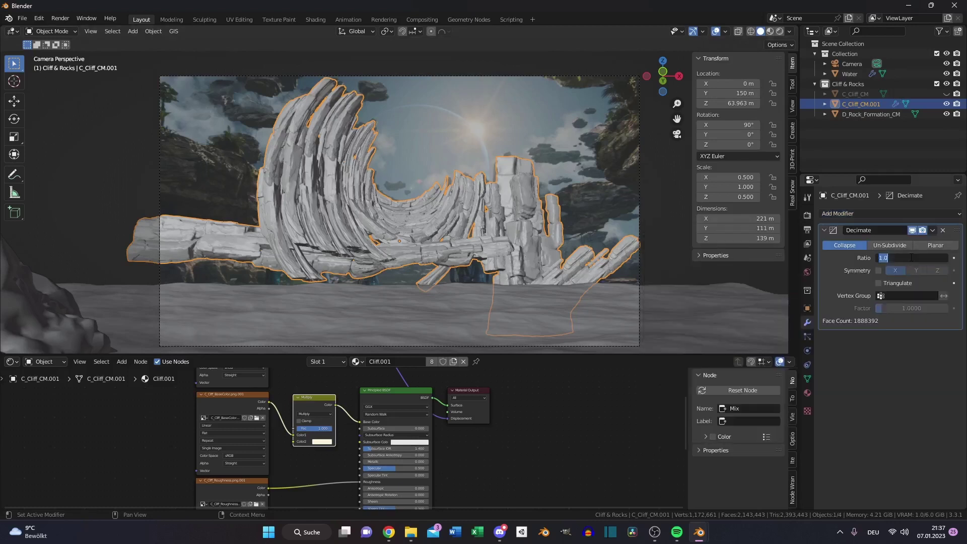
{"action": "left_click", "coordinate": [911, 258]}
{"action": "type", "text": ".025"}
{"action": "key", "text": "Return"}
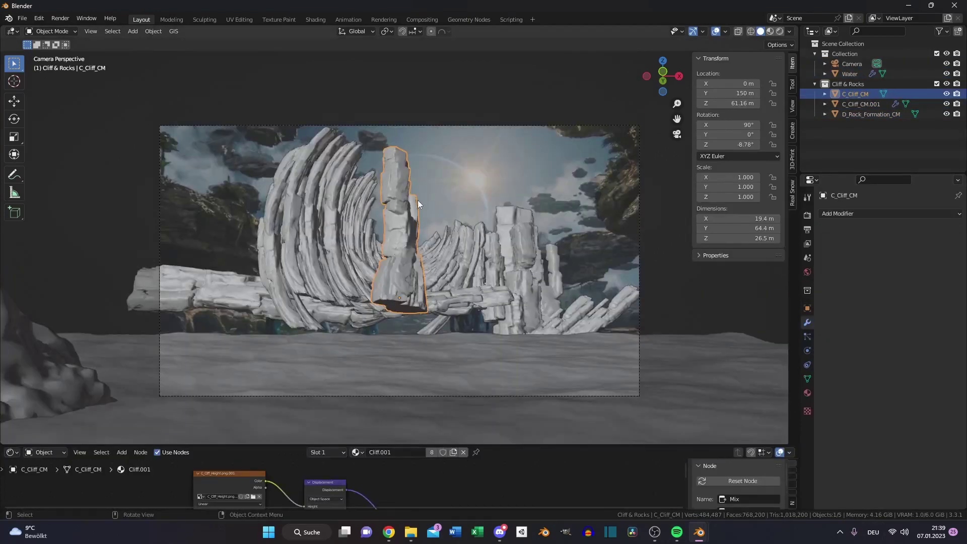
Select the D_Rock_Formation_CM rock and move it in the top view to the cliffs, at about X -7.5 m.
{"action": "key", "text": "alt+a"}
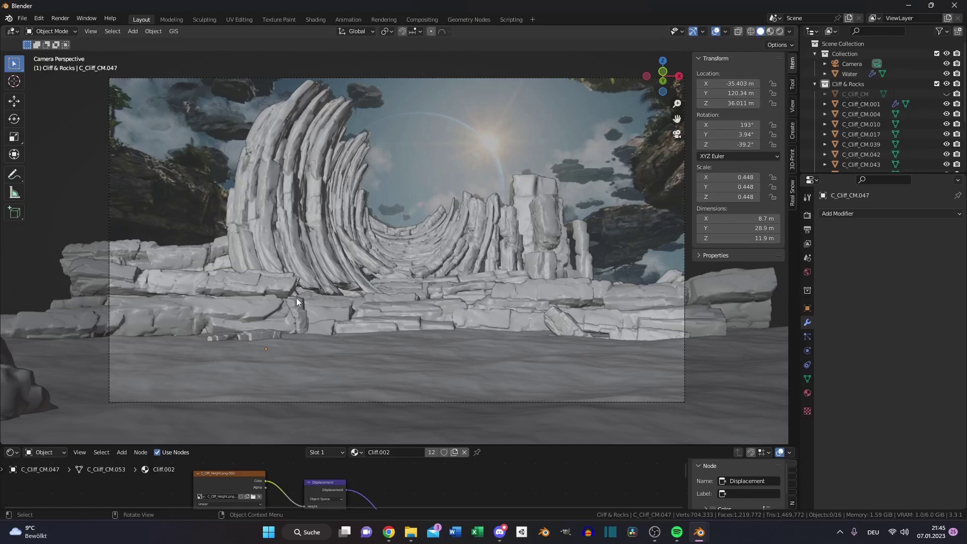
{"action": "middle_click_drag", "start_coordinate": [360, 283], "coordinate": [318, 319]}
{"action": "left_click", "coordinate": [167, 397]}
{"action": "key", "text": "KP_7"}
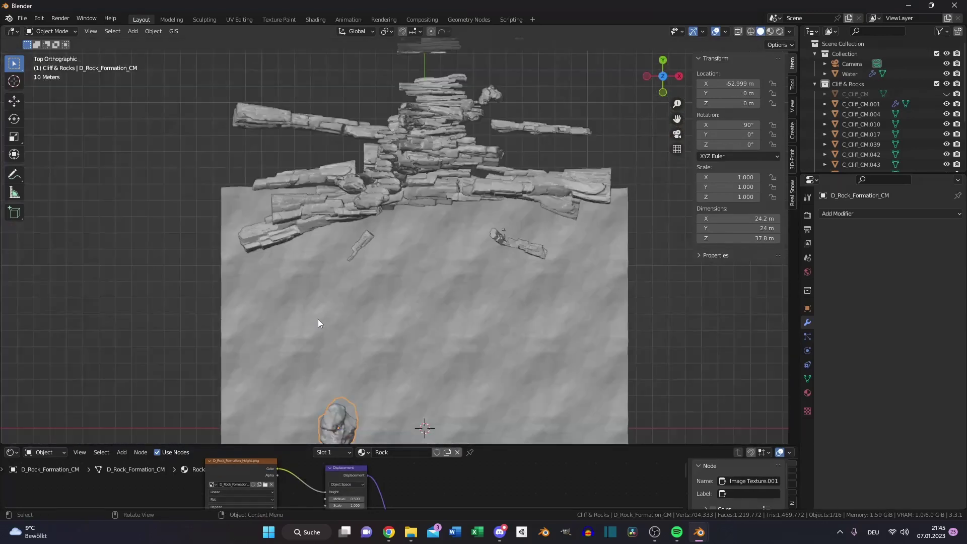
{"action": "key", "text": "g"}
{"action": "left_click", "coordinate": [428, 112]}
Position the rock formation at the cliff base in the right side view, at about Y 149.7 m and Z 35.8 m.
{"action": "key", "text": "KP_3"}
{"action": "scroll", "coordinate": [459, 302], "scroll_direction": "up", "scroll_amount": 4}
{"action": "key", "text": "g"}
{"action": "left_click", "coordinate": [517, 213]}
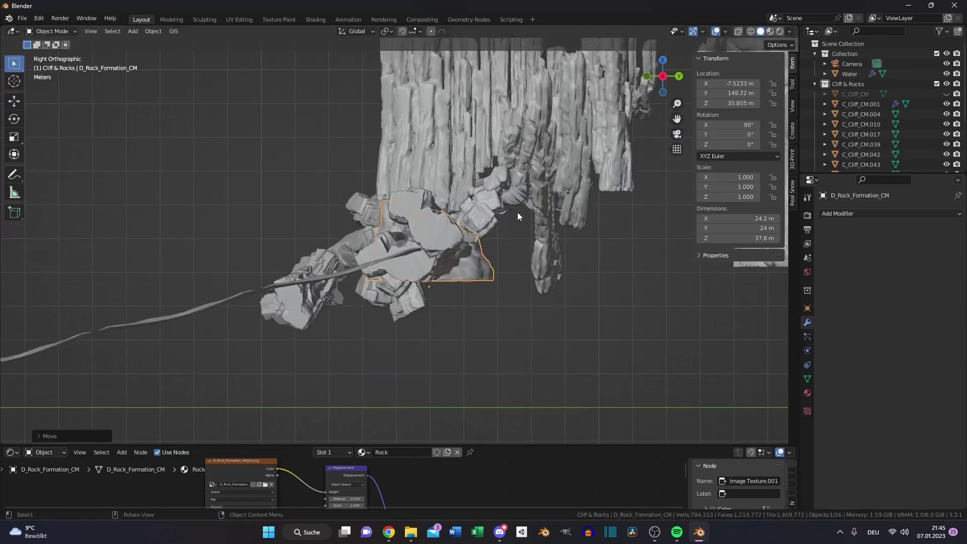
Open the rock formation in Edit Mode and view its placement among the cliffs from above.
{"action": "middle_click_drag", "start_coordinate": [443, 247], "coordinate": [515, 272]}
{"action": "middle_click_drag", "start_coordinate": [515, 214], "coordinate": [478, 271], "text": "shift"}
{"action": "type", "text": "s."}
{"action": "key", "text": "Escape"}
{"action": "key", "text": "Tab"}
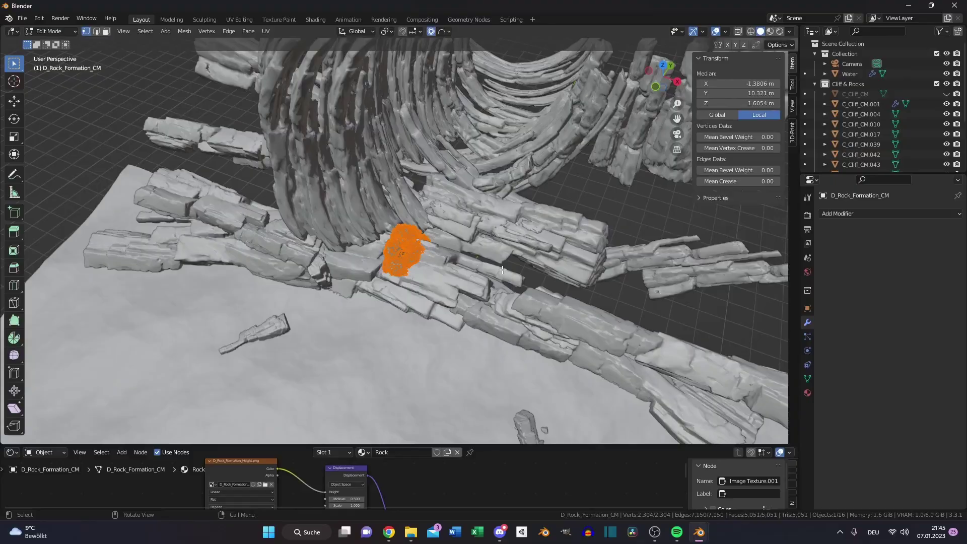
{"action": "scroll", "coordinate": [504, 270], "scroll_direction": "up", "scroll_amount": 3}
{"action": "key", "text": "KP_7"}
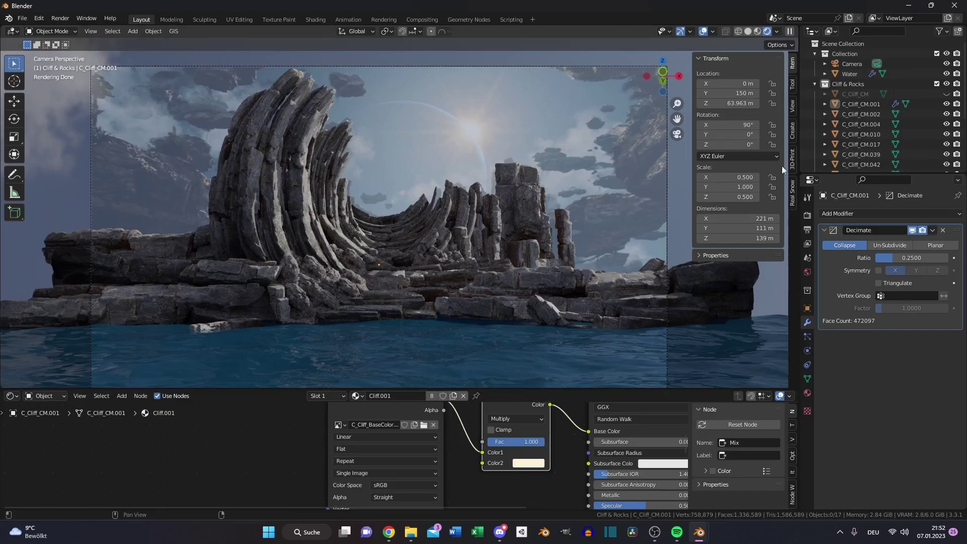
Unhide the original cliff C_Cliff_CM and select it.
{"action": "left_click", "coordinate": [376, 170]}
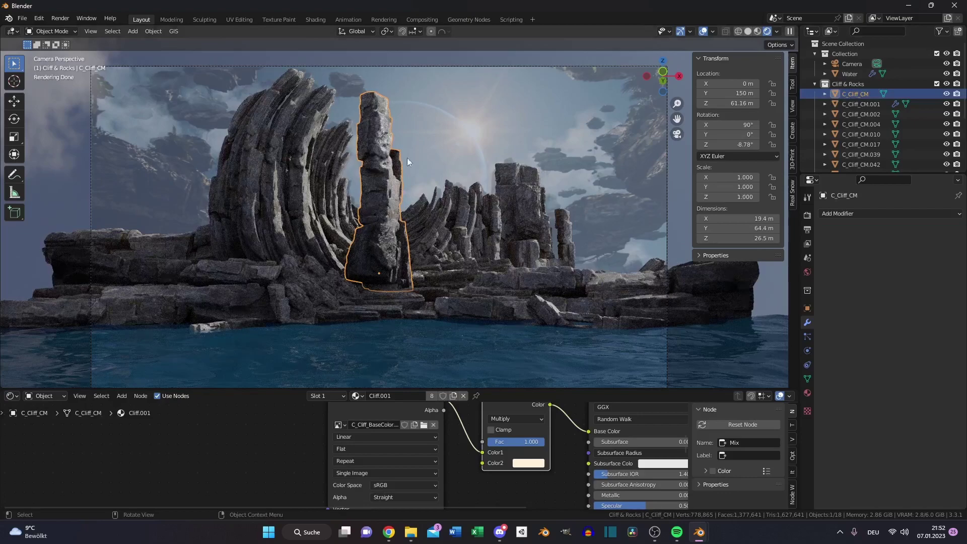
Duplicate the C_Cliff_CM cliff in place, hide the original, and flatten the copy along the global Z axis to a 0.15 scale factor.
{"action": "key", "text": "shift+d"}
{"action": "right_click", "coordinate": [413, 176]}
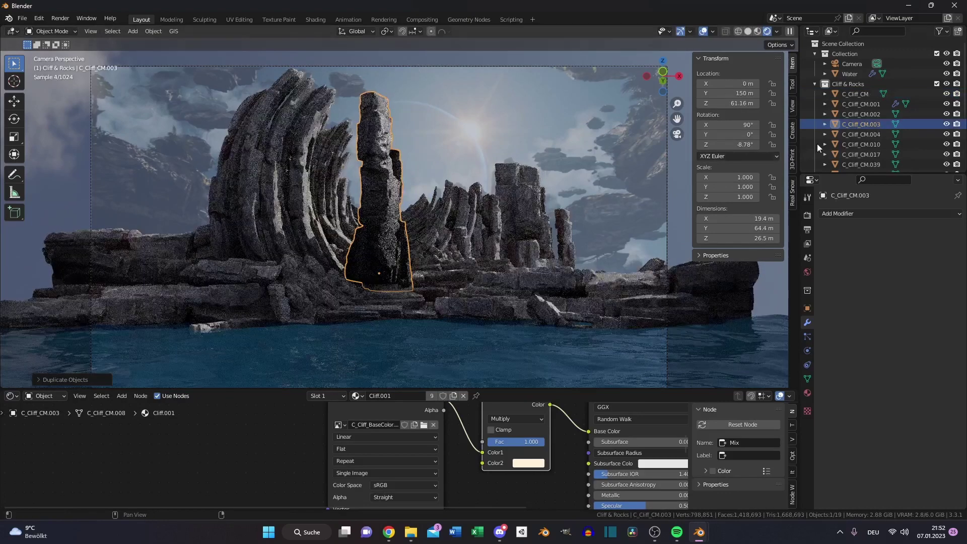
{"action": "left_click", "coordinate": [946, 94]}
{"action": "key", "text": "s"}
{"action": "key", "text": "z"}
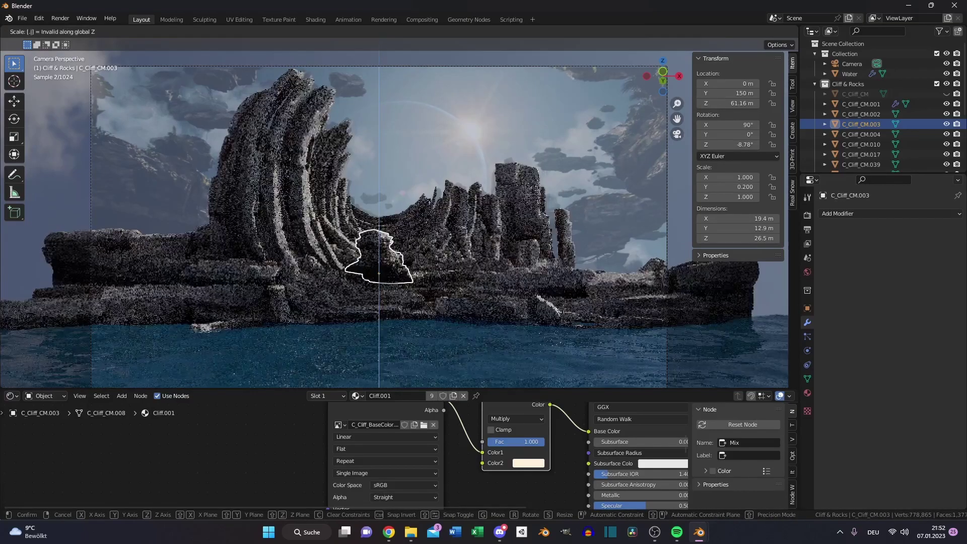
{"action": "left_click", "coordinate": [425, 204]}
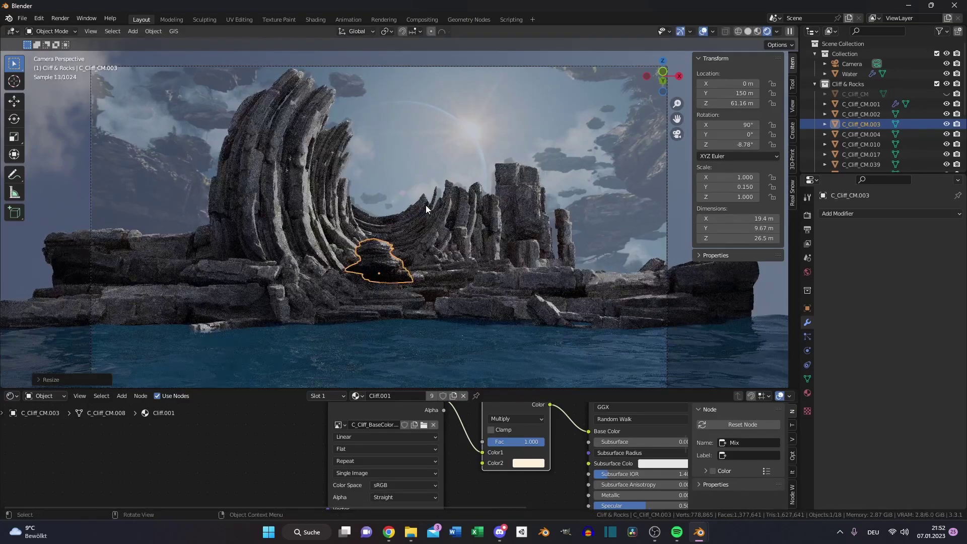
Flip the flattened cliff copy 180° about X and scale it down as a floating rock near the camera.
{"action": "type", "text": "rx180"}
{"action": "left_click", "coordinate": [425, 205]}
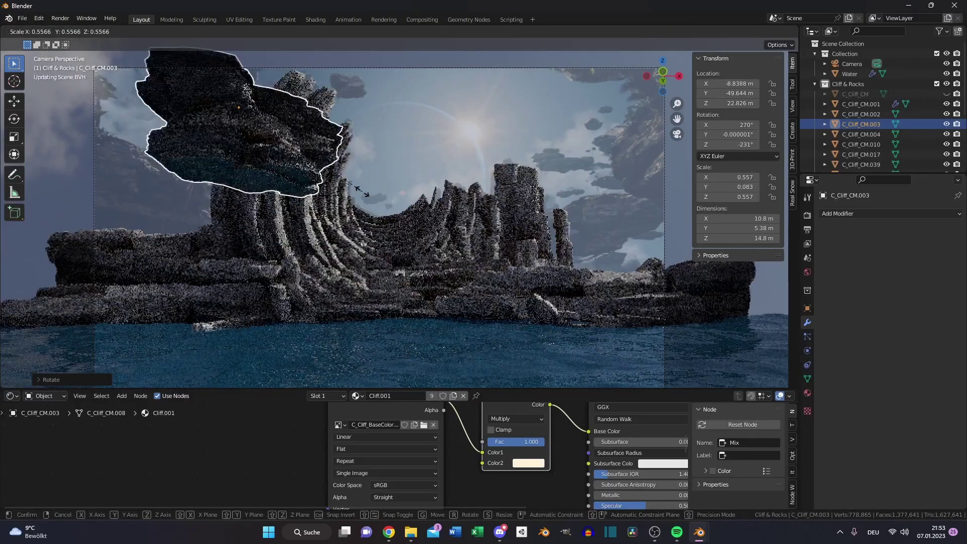
{"action": "left_click", "coordinate": [361, 192]}
Duplicate the floating rock, move the copy along the X axis, and check the rock placement around the ocean scene.
{"action": "key", "text": "shift+d"}
{"action": "key", "text": "g"}
{"action": "key", "text": "x"}
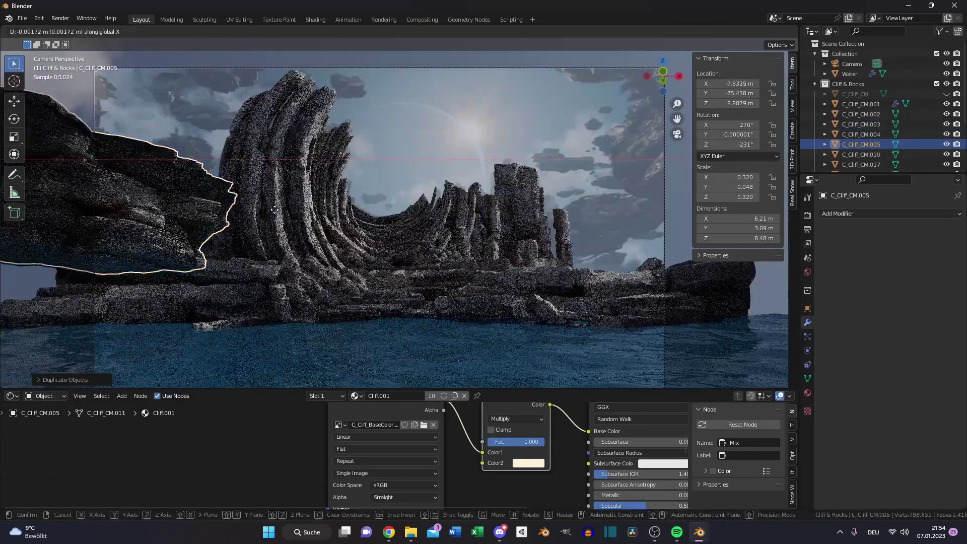
{"action": "left_click", "coordinate": [730, 289]}
{"action": "key", "text": "n"}
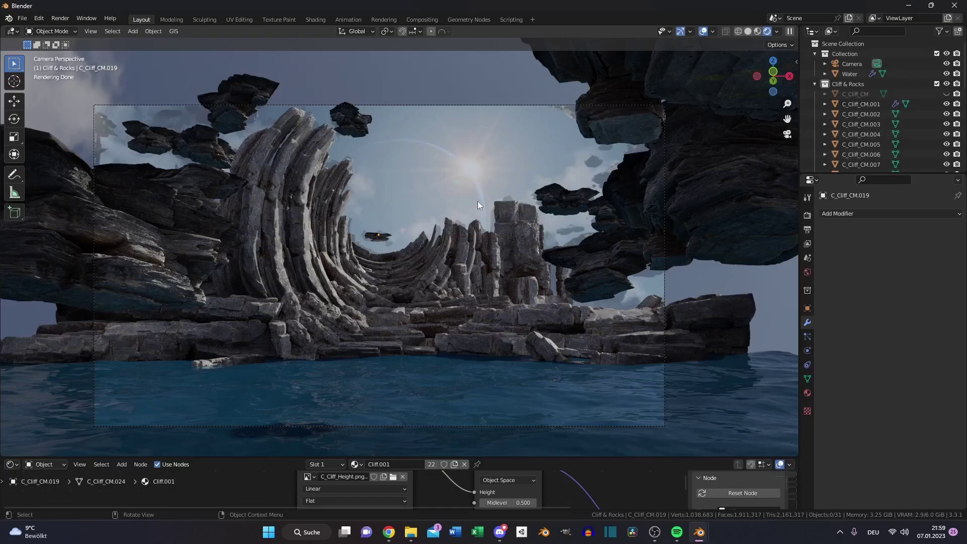
{"action": "middle_click_drag", "start_coordinate": [478, 203], "coordinate": [440, 301]}
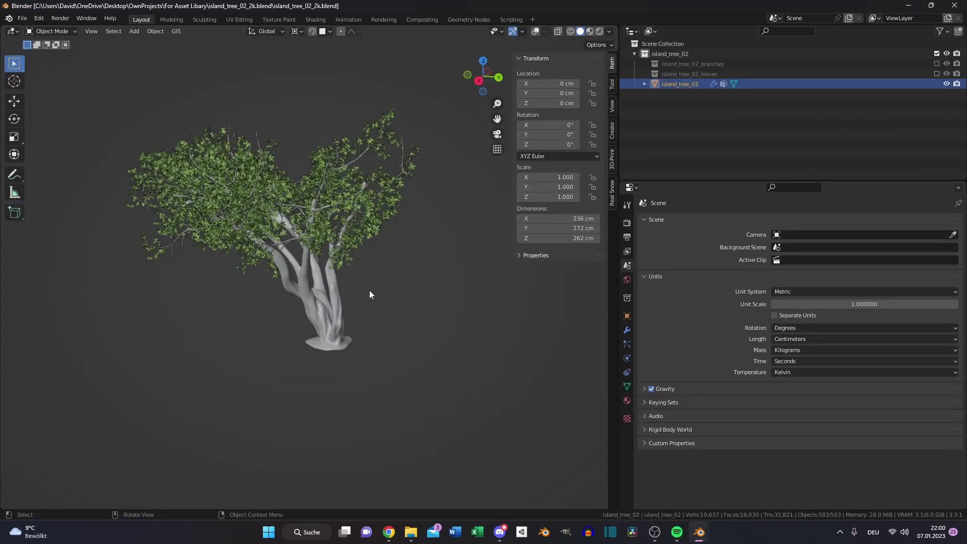
{"action": "middle_click_drag", "start_coordinate": [369, 291], "coordinate": [398, 287]}
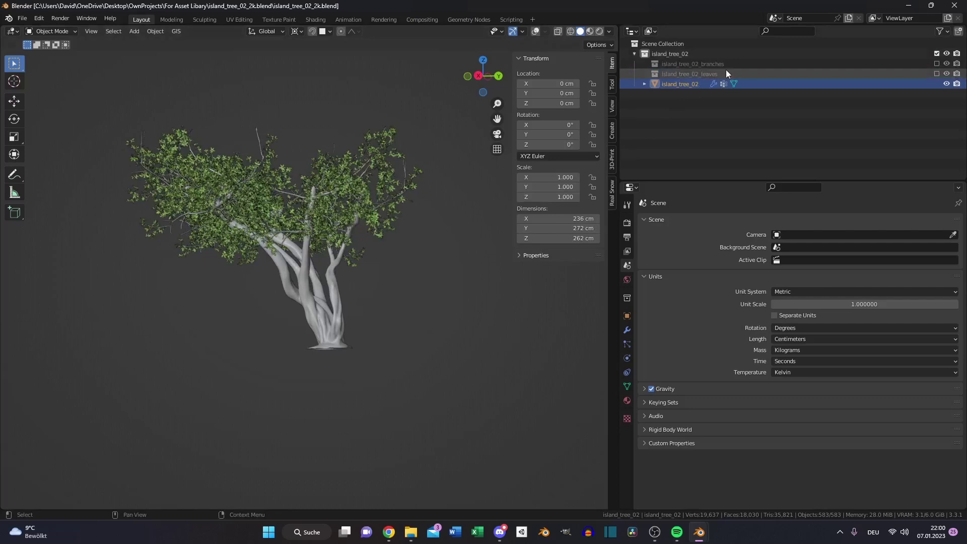
Enable the island_tree_02 branches and leaves collections in the tree file and copy all the tree objects.
{"action": "left_click", "coordinate": [937, 64]}
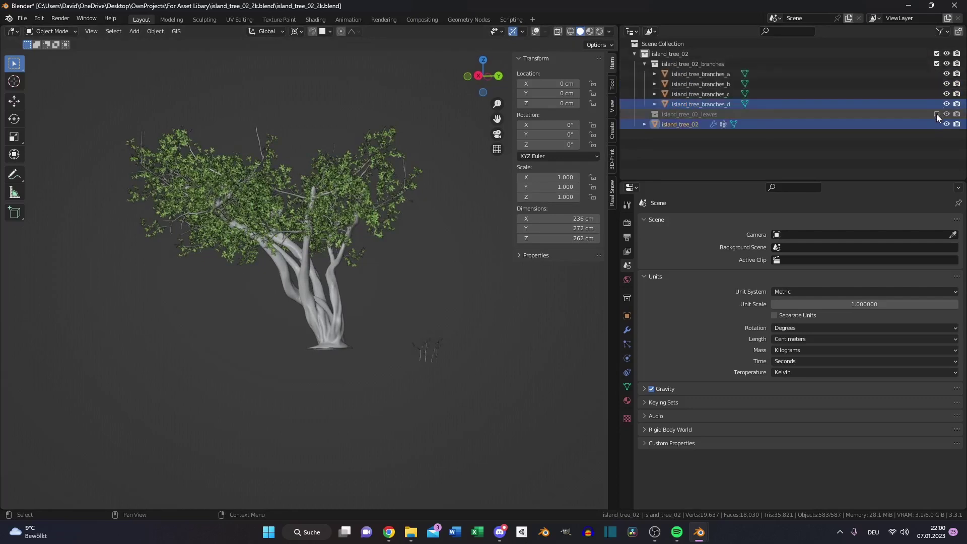
{"action": "left_click", "coordinate": [937, 114]}
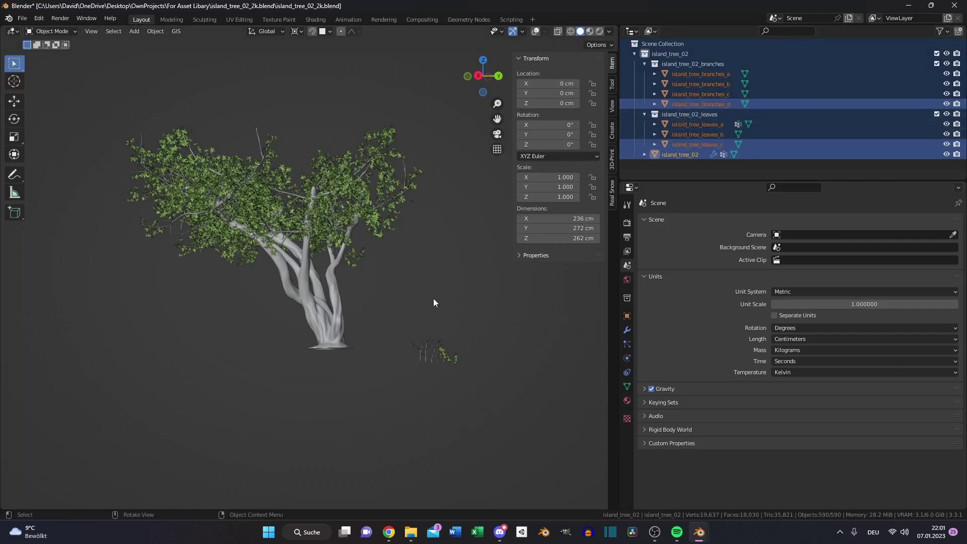
{"action": "key", "text": "ctrl+c"}
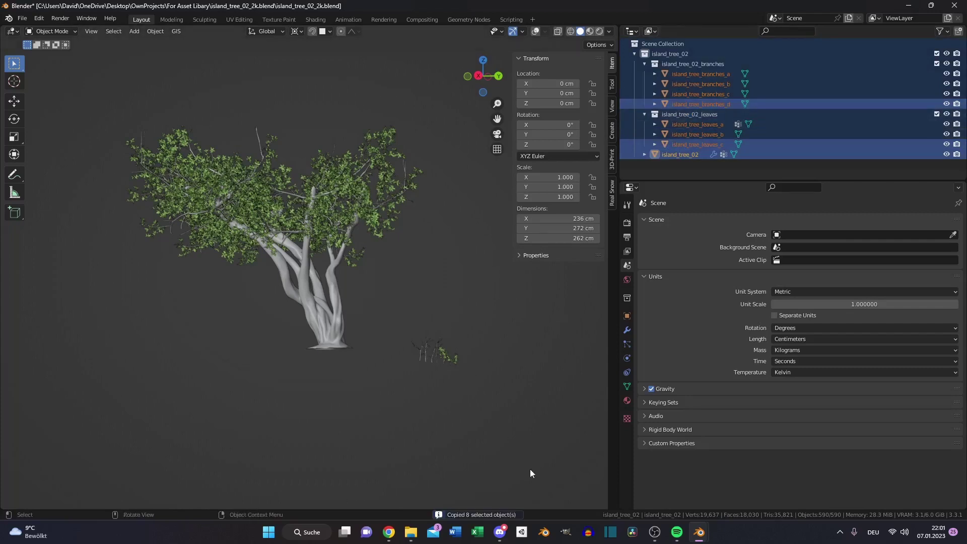
Paste the tree into the ocean scene file and exclude its island_tree_02_leaves and island_tree_02_branches collections.
{"action": "mouse_move", "coordinate": [697, 534]}
{"action": "left_click", "coordinate": [612, 481]}
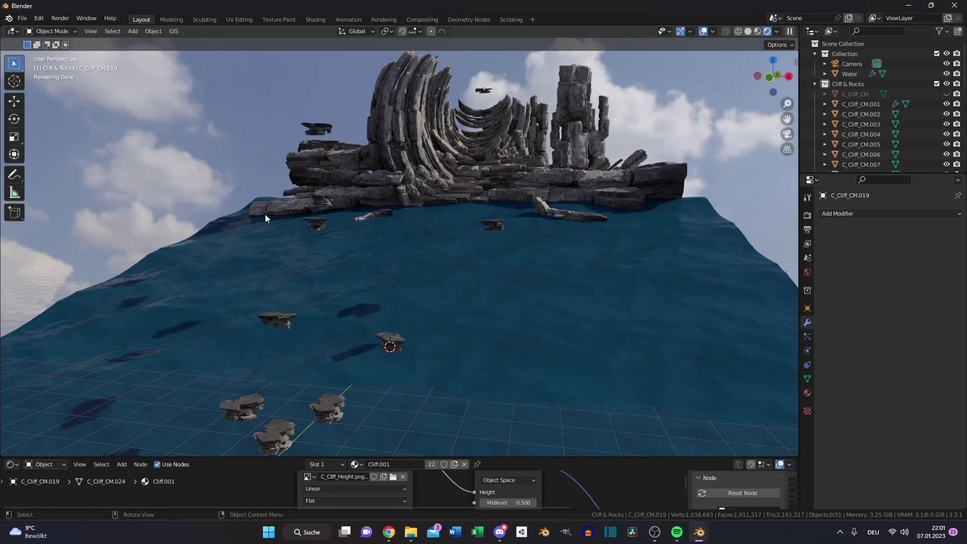
{"action": "key", "text": "ctrl"}
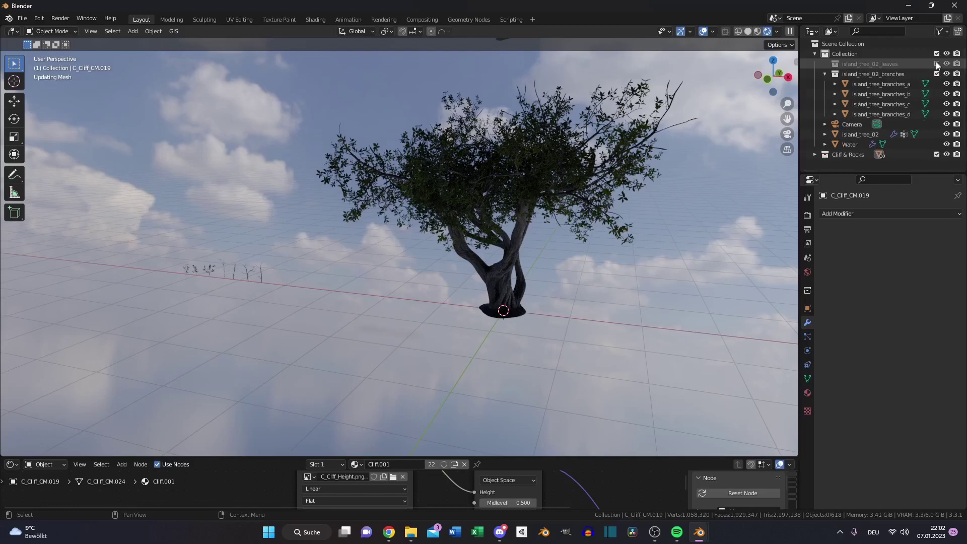
{"action": "left_click", "coordinate": [936, 63]}
{"action": "left_click", "coordinate": [937, 74]}
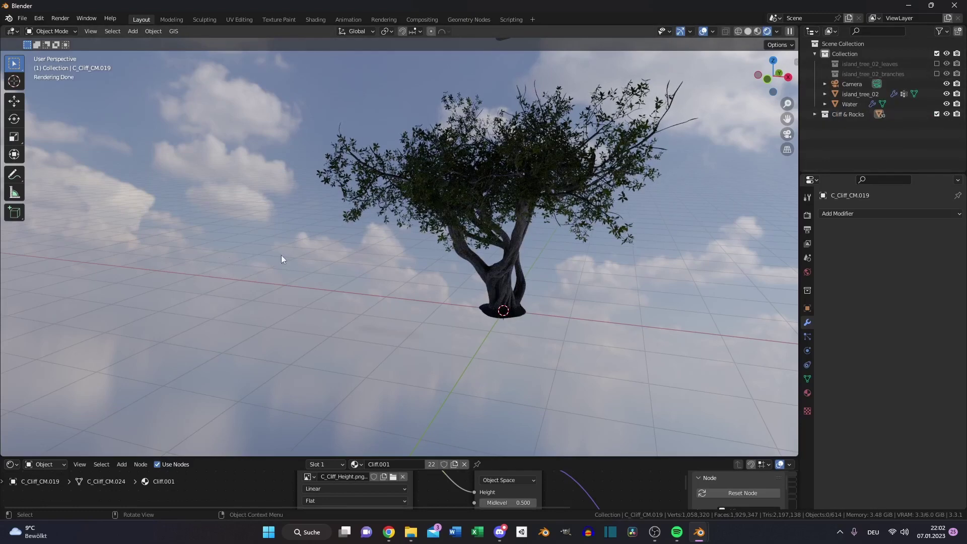
Select the island_tree_02 tree and move it in the side view toward the floating rocks.
{"action": "left_click", "coordinate": [502, 267]}
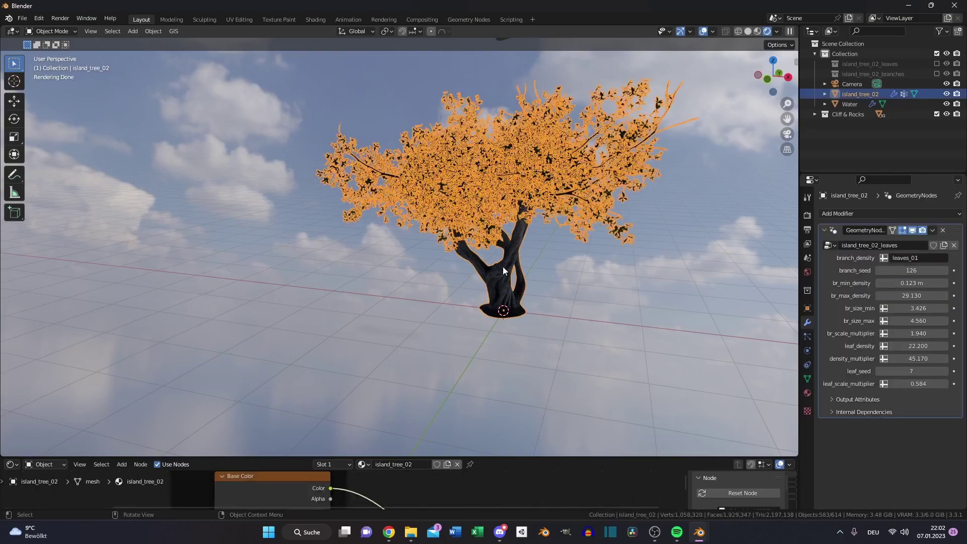
{"action": "key", "text": "KP_3"}
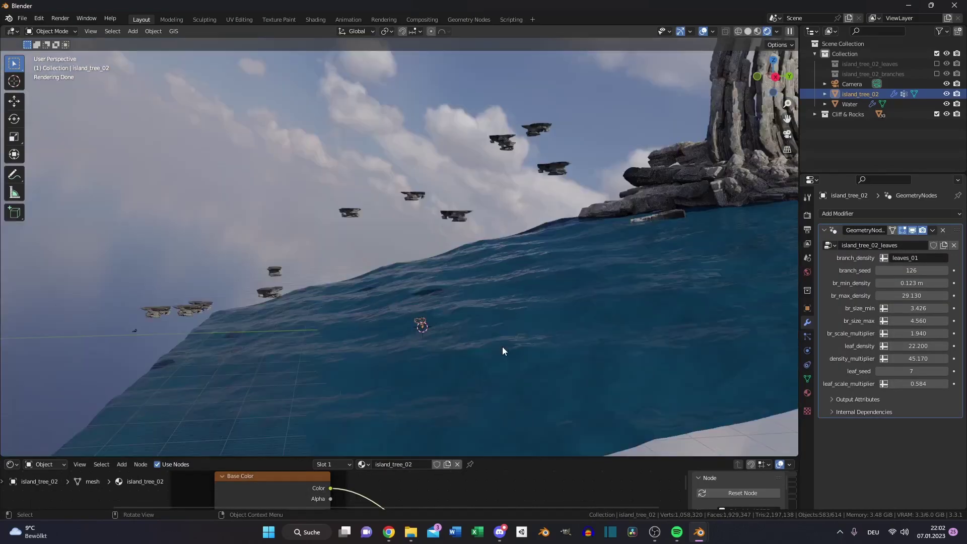
{"action": "key", "text": "g"}
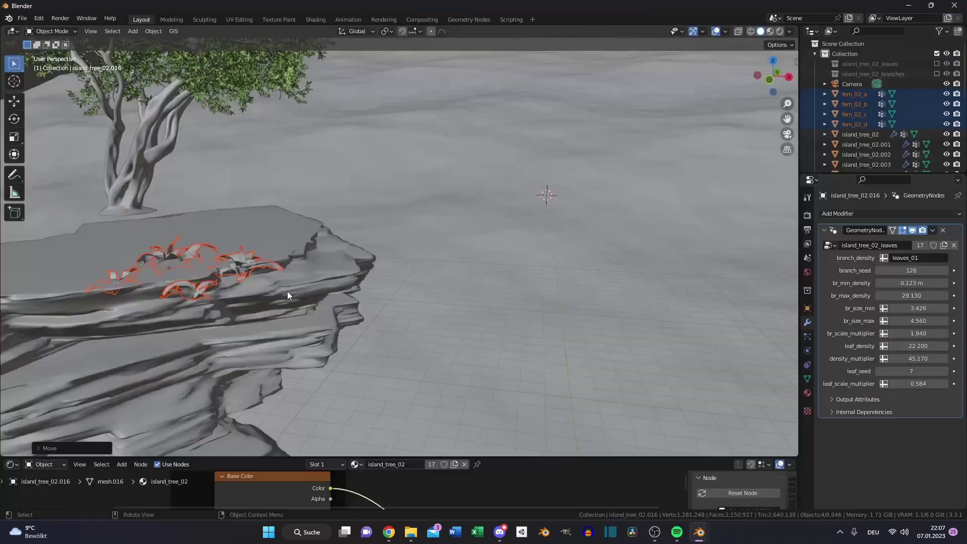
Move the four fern_02 plants onto the floating rock's ledge near the tree.
{"action": "key", "text": "g"}
{"action": "left_click", "coordinate": [303, 284]}
{"action": "middle_click_drag", "start_coordinate": [306, 285], "coordinate": [369, 344]}
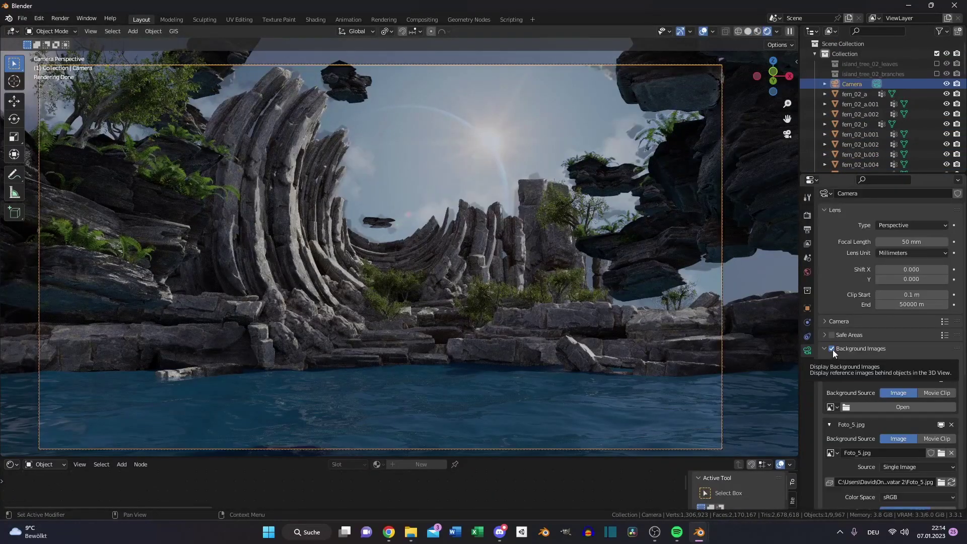
Review the camera's Depth of Field settings and enable the Mist data pass for the view layer.
{"action": "left_click", "coordinate": [832, 349]}
{"action": "left_click", "coordinate": [824, 348]}
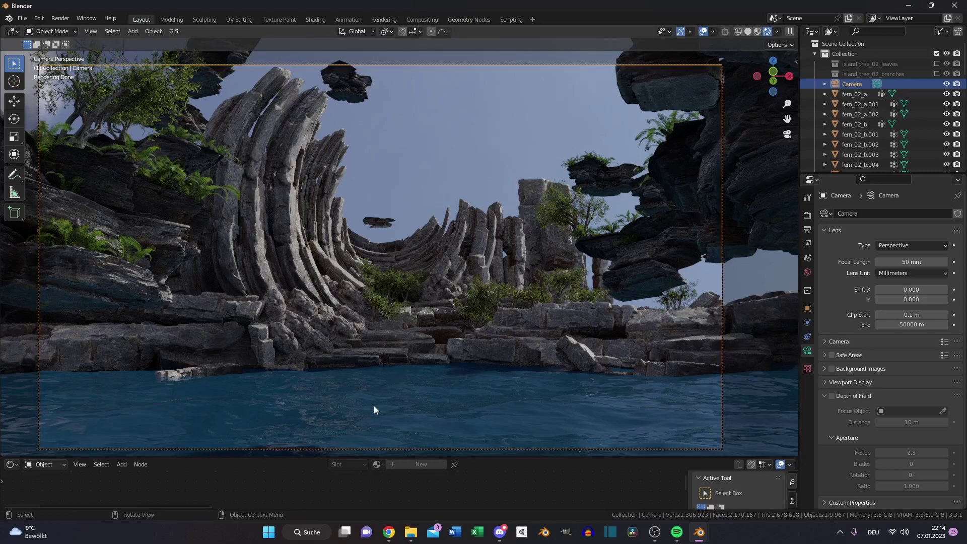
{"action": "left_click", "coordinate": [807, 244]}
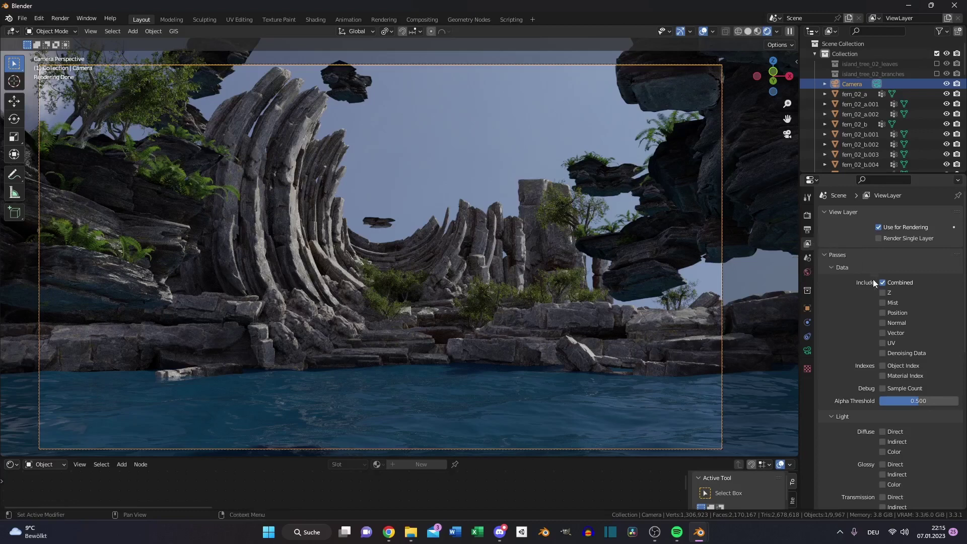
{"action": "left_click", "coordinate": [882, 303]}
Preview the Mist render pass in the viewport and set the world's mist start to 1 m and depth to 500 m.
{"action": "left_click", "coordinate": [776, 30]}
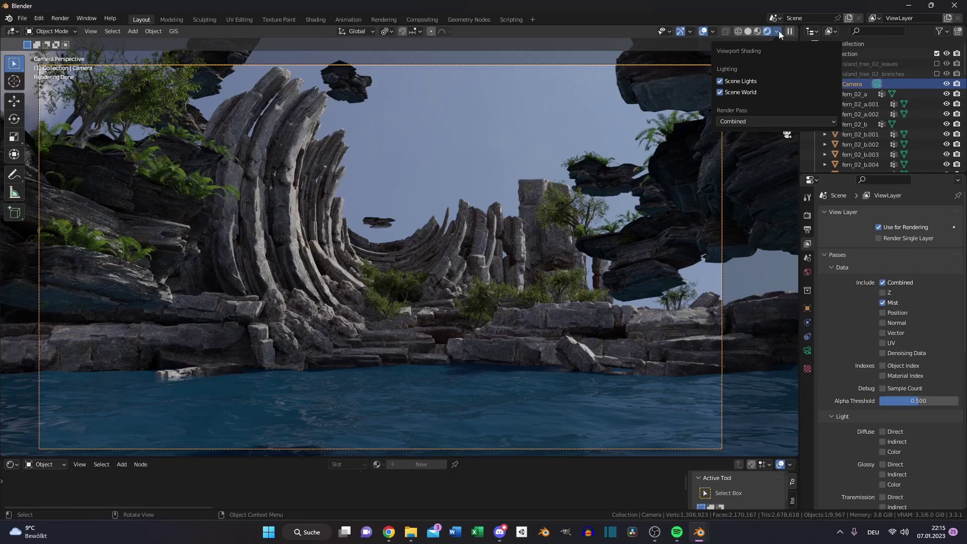
{"action": "left_click", "coordinate": [754, 121]}
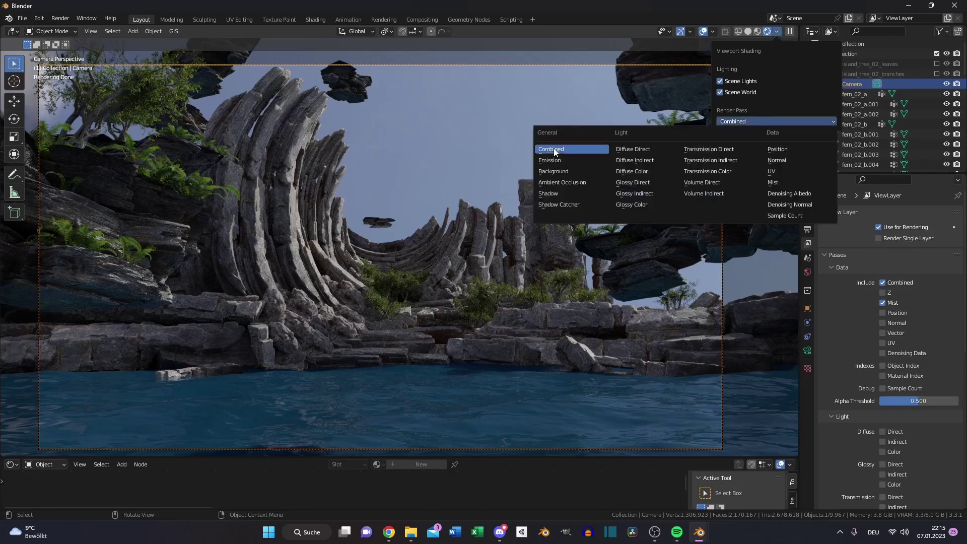
{"action": "left_click", "coordinate": [775, 184]}
{"action": "left_click", "coordinate": [807, 272]}
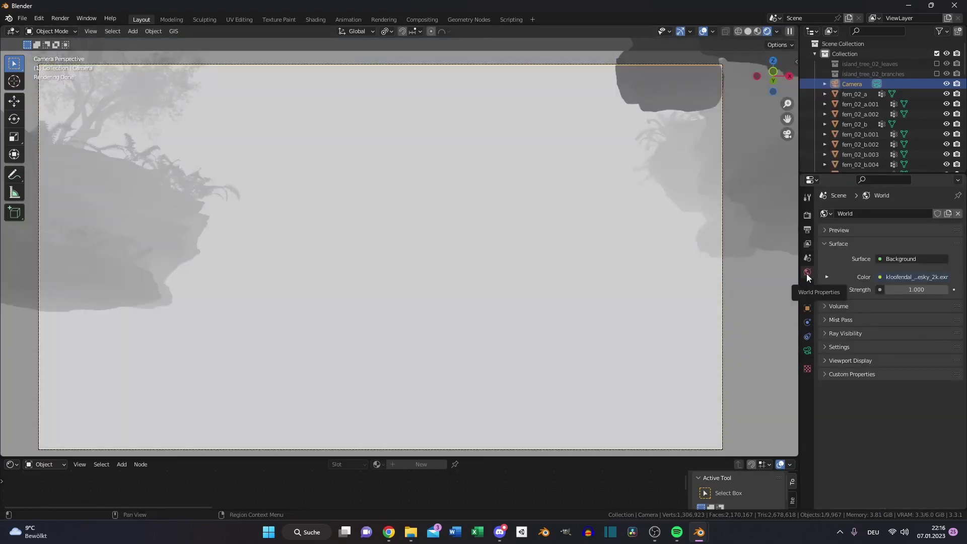
{"action": "left_click", "coordinate": [825, 320]}
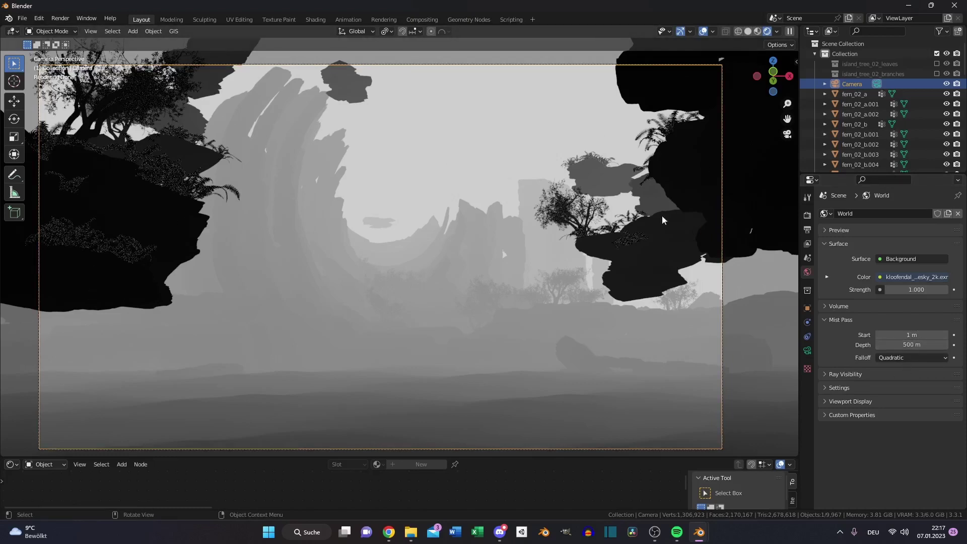
{"action": "left_click", "coordinate": [776, 32]}
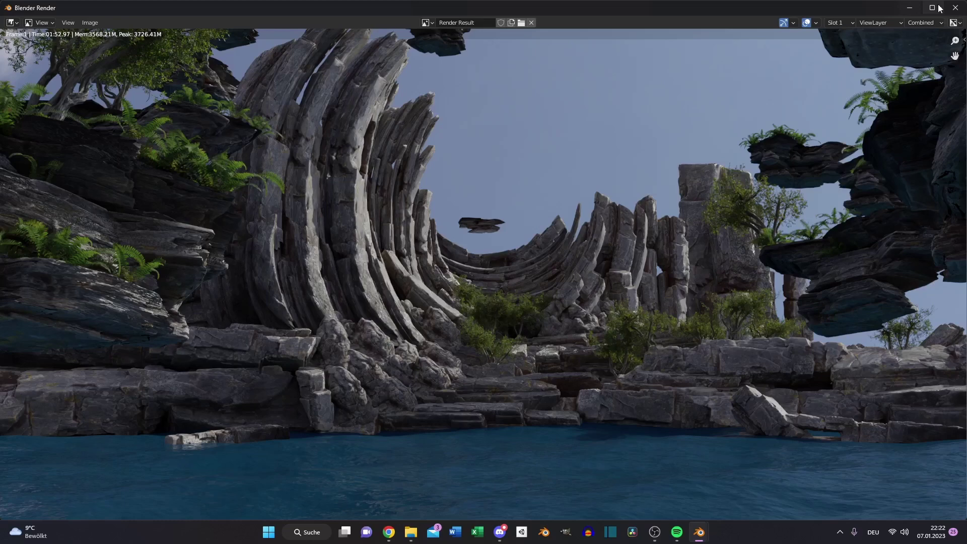
Close the finished render and enable nodes for compositing the scene.
{"action": "left_click", "coordinate": [955, 7]}
{"action": "left_click", "coordinate": [427, 21]}
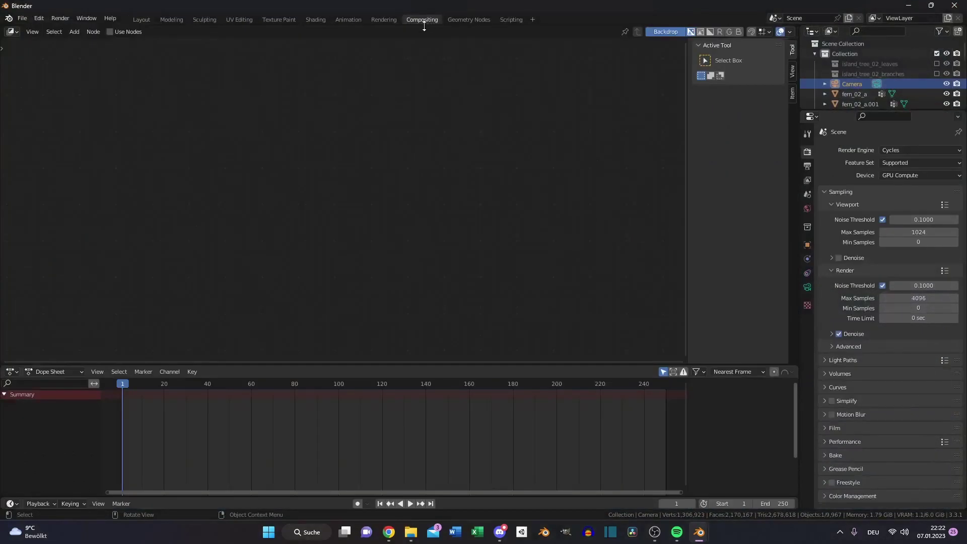
{"action": "left_click", "coordinate": [111, 32]}
Add a Viewer node fed by the rendered image to show it as the compositor backdrop.
{"action": "key", "text": "shift+a"}
{"action": "type", "text": "sview"}
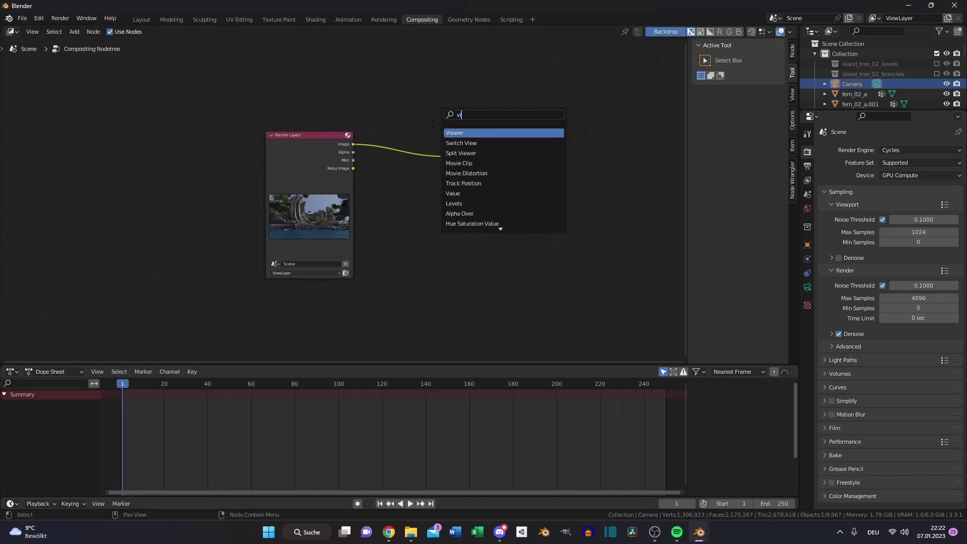
{"action": "key", "text": "Return"}
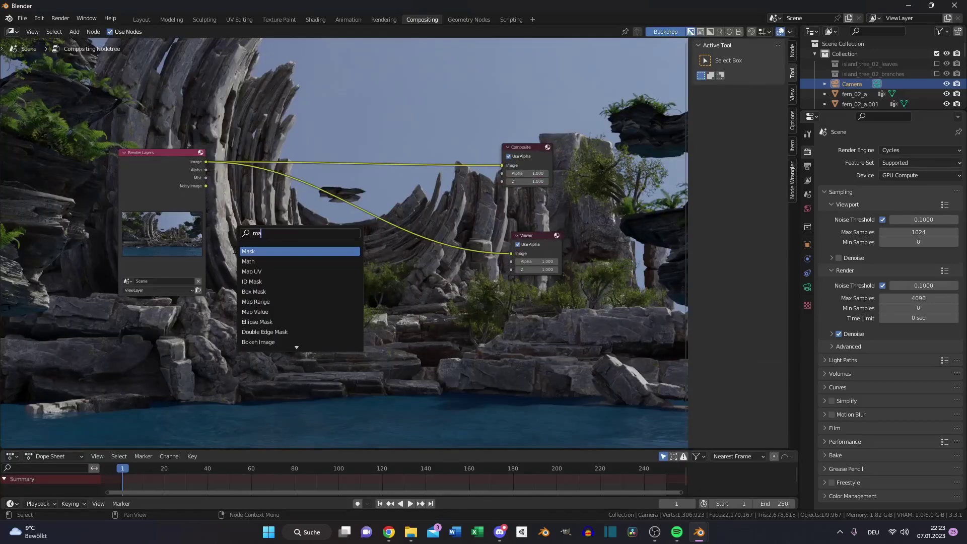
Add a Math node set to Multiply and feed it the render's Alpha and Mist outputs.
{"action": "left_click", "coordinate": [257, 230]}
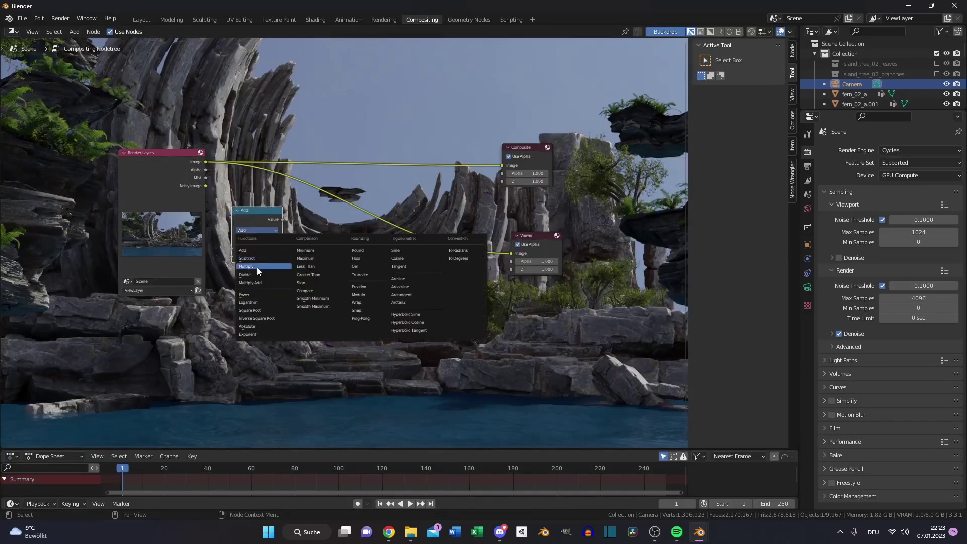
{"action": "left_click", "coordinate": [257, 267]}
{"action": "left_click_drag", "start_coordinate": [206, 178], "coordinate": [234, 258]}
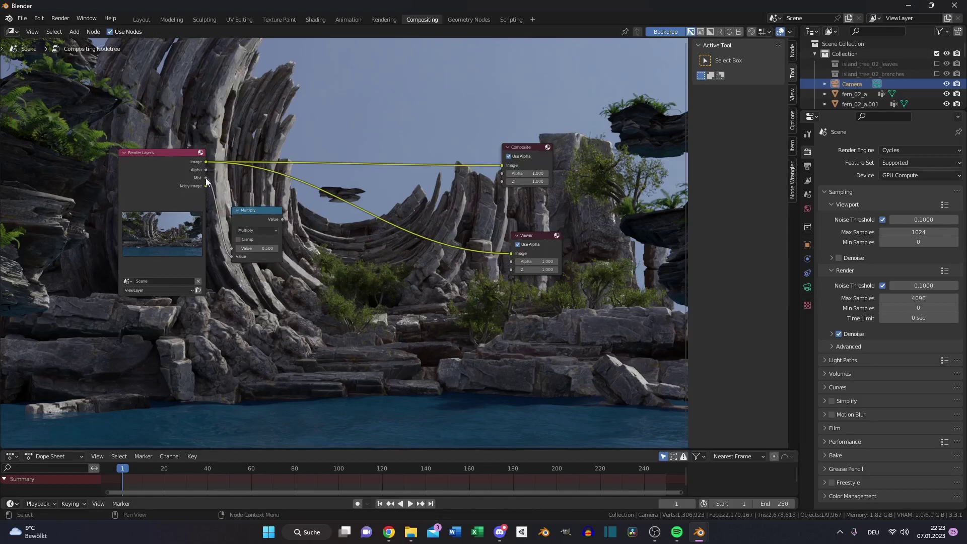
{"action": "left_click_drag", "start_coordinate": [206, 169], "coordinate": [234, 249]}
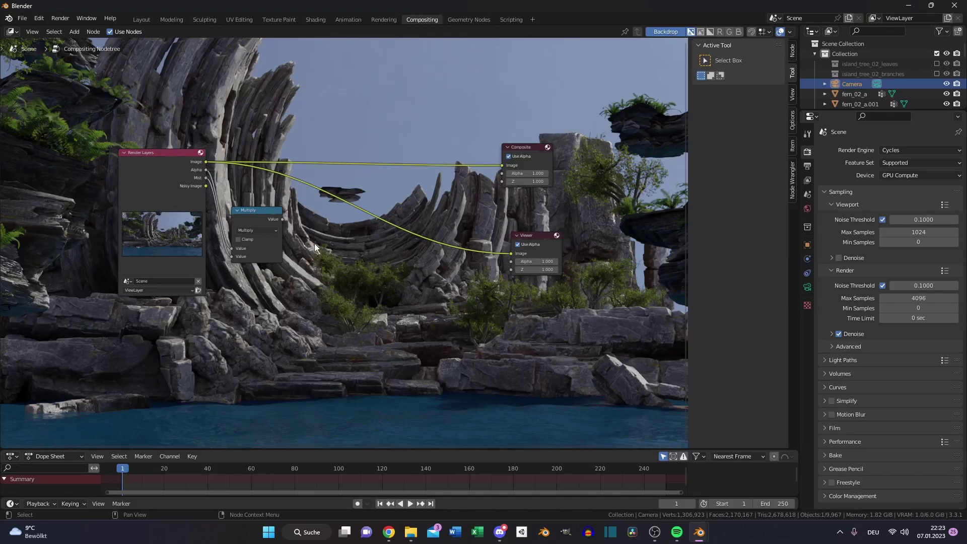
Add ColorRamp and Mix nodes, linking Multiply to the ramp's Fac, the ramp to Mix's second Image and the render image to its first.
{"action": "key", "text": "shift+a"}
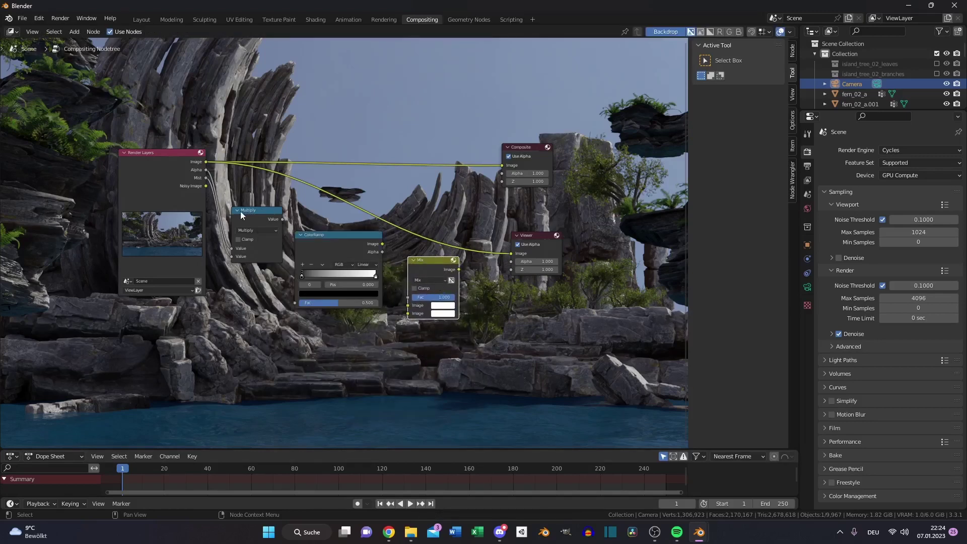
{"action": "left_click_drag", "start_coordinate": [282, 220], "coordinate": [297, 303]}
{"action": "left_click_drag", "start_coordinate": [382, 243], "coordinate": [384, 247]}
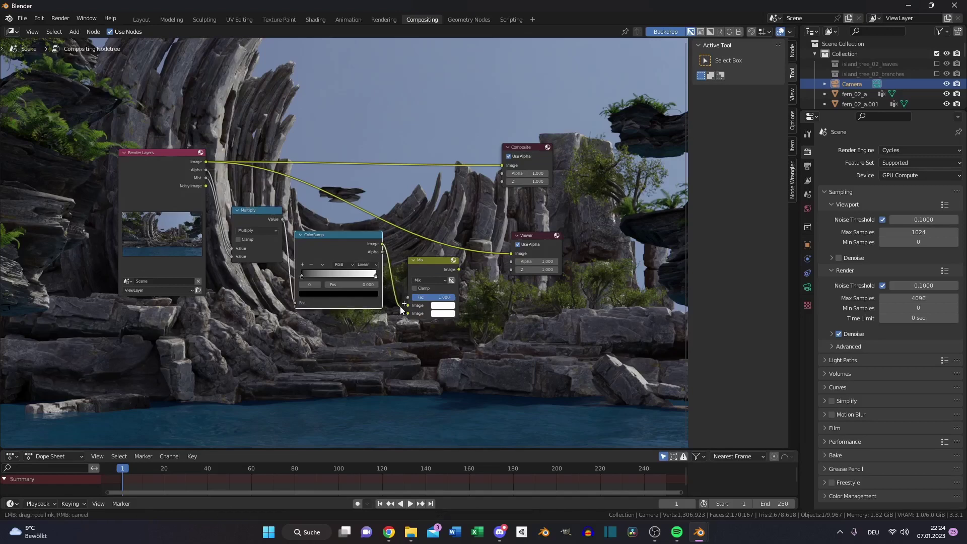
{"action": "left_click_drag", "start_coordinate": [401, 307], "coordinate": [408, 314]}
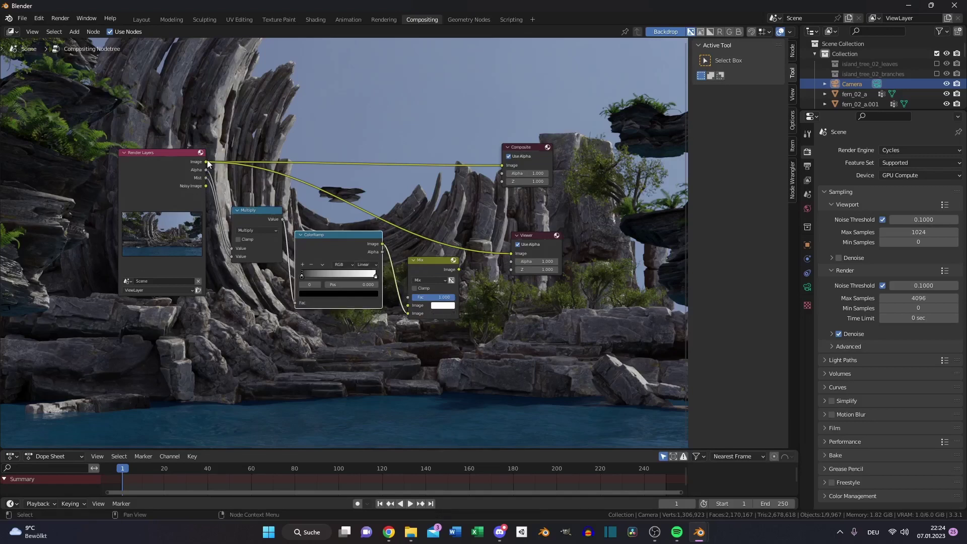
{"action": "left_click_drag", "start_coordinate": [206, 163], "coordinate": [412, 305]}
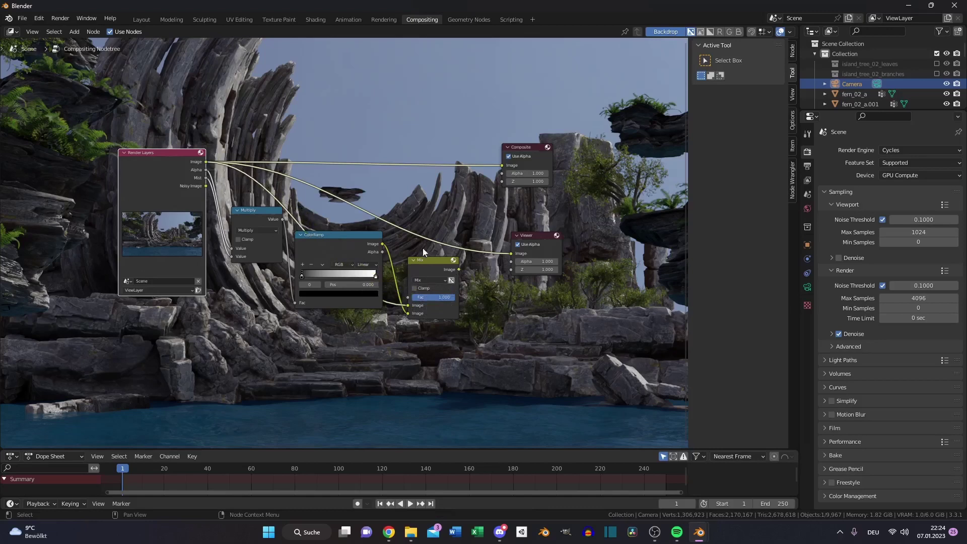
Try feeding the Mix node's output into the Viewer.
{"action": "left_click", "coordinate": [430, 266]}
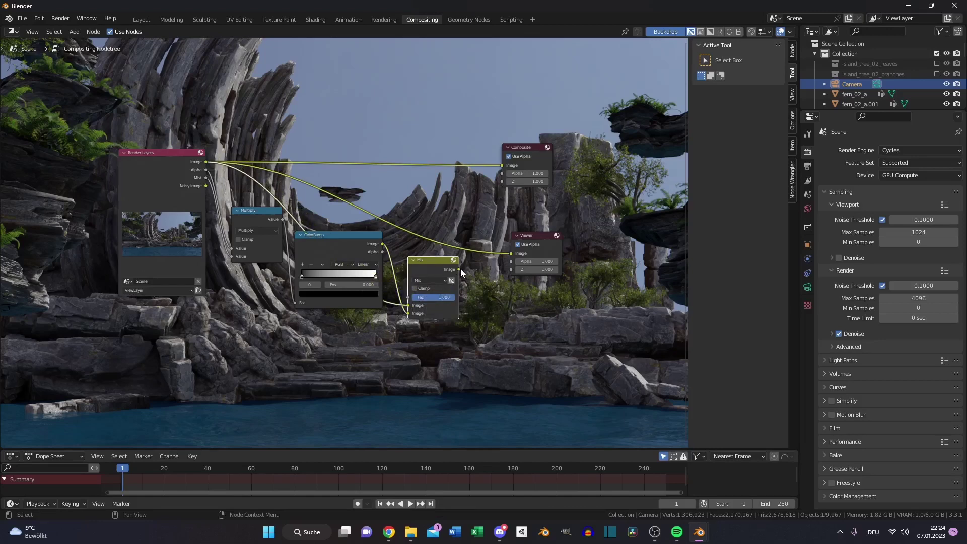
{"action": "left_click_drag", "start_coordinate": [460, 269], "coordinate": [512, 254]}
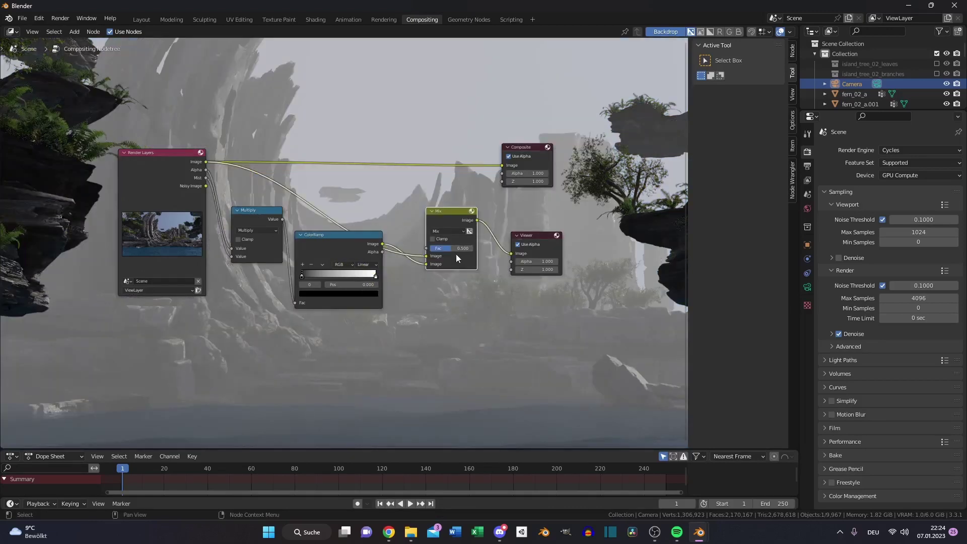
{"action": "key", "text": "ctrl+z"}
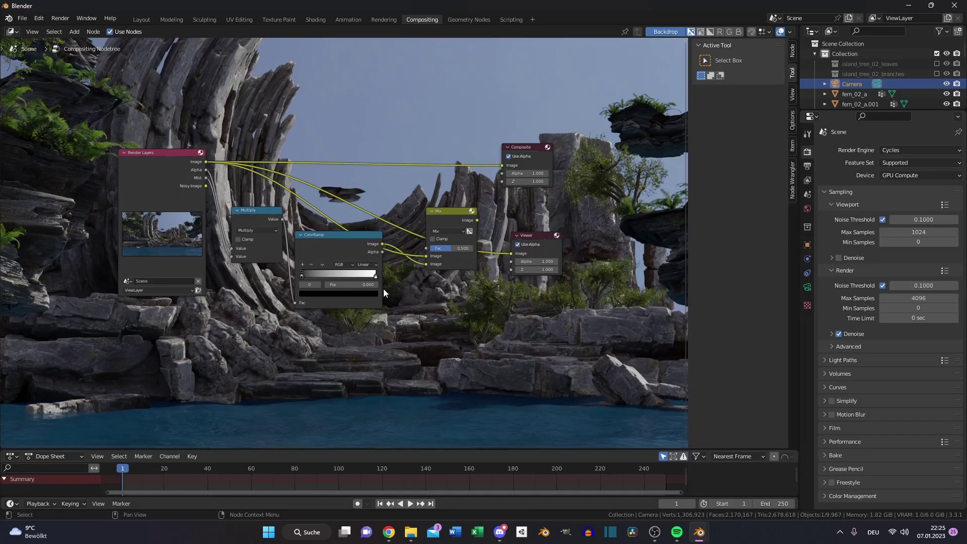
Recolour the ColorRamp's white stop with a blue sampled from the backdrop's sky, and link the Mix output to the Viewer.
{"action": "left_click", "coordinate": [377, 277]}
{"action": "left_click", "coordinate": [364, 294]}
{"action": "left_click", "coordinate": [365, 259]}
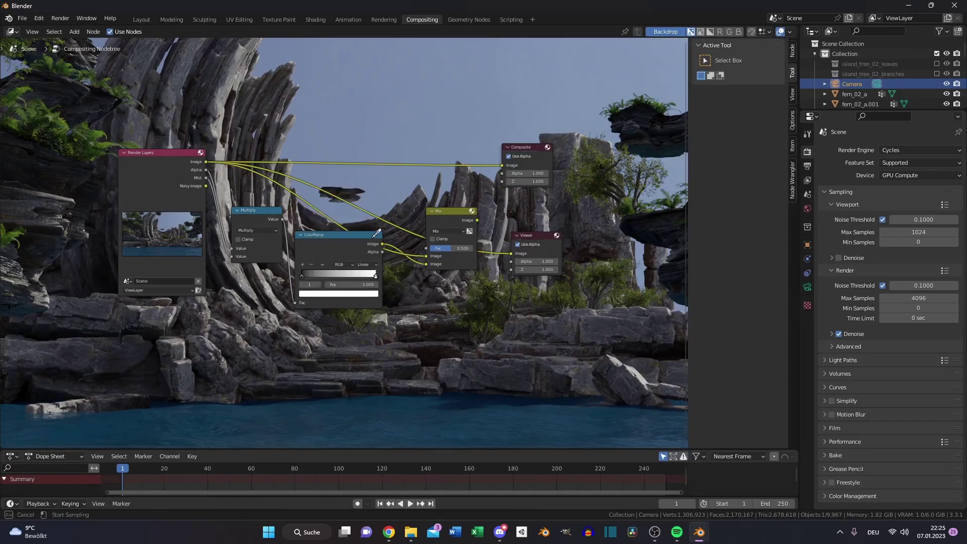
{"action": "left_click", "coordinate": [416, 116]}
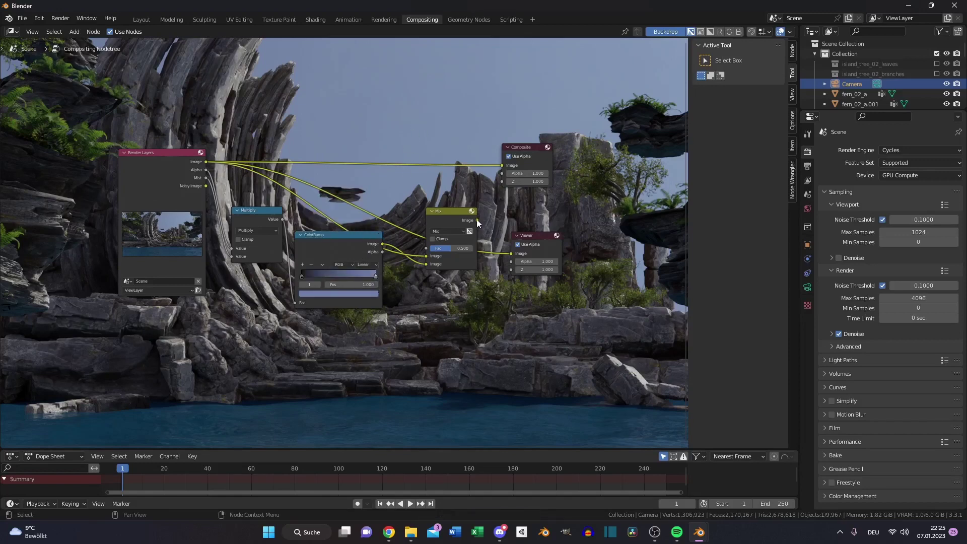
{"action": "left_click_drag", "start_coordinate": [476, 220], "coordinate": [512, 254]}
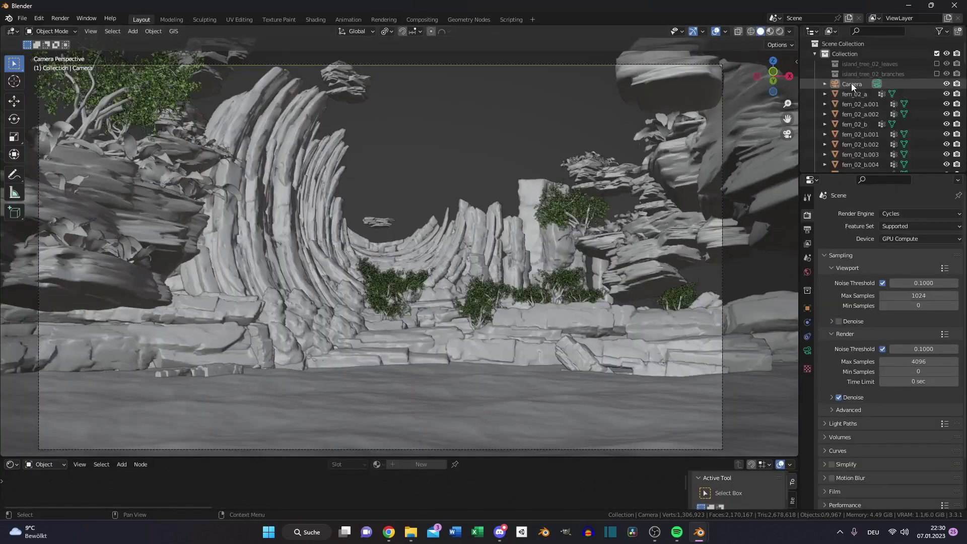
Turn on the camera's background images and deselect the camera.
{"action": "left_click", "coordinate": [808, 350]}
{"action": "left_click", "coordinate": [832, 368]}
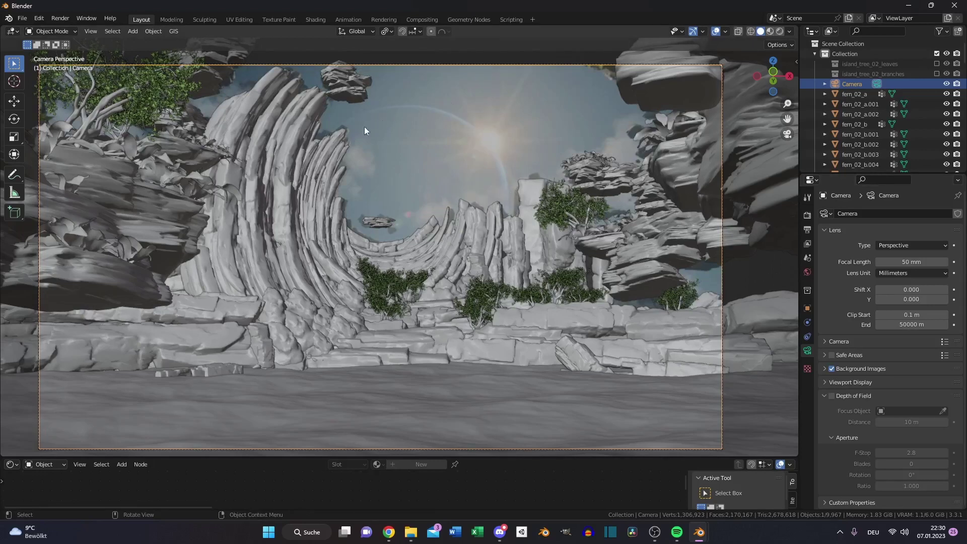
{"action": "left_click", "coordinate": [408, 215]}
Add a UV sphere to the scene.
{"action": "left_click", "coordinate": [133, 32]}
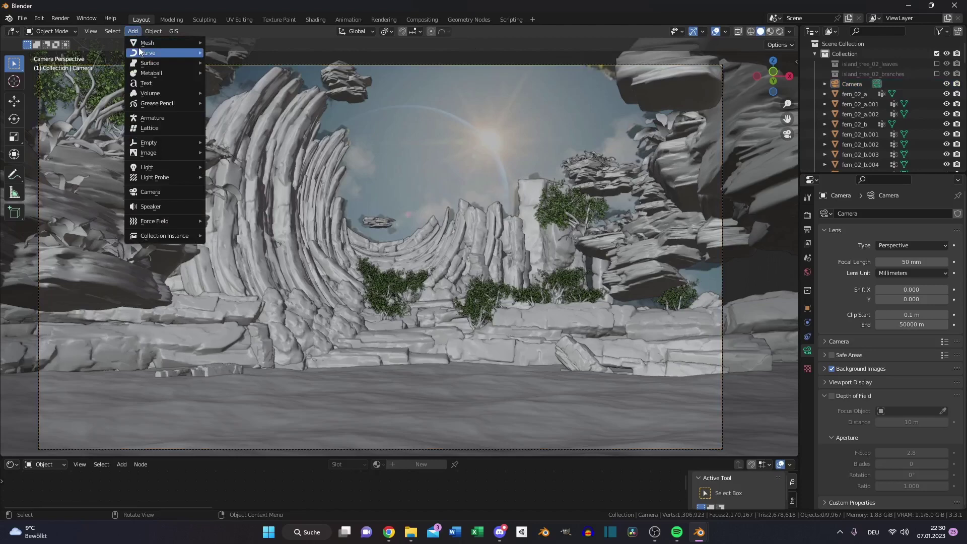
{"action": "mouse_move", "coordinate": [146, 43]}
{"action": "left_click", "coordinate": [235, 73]}
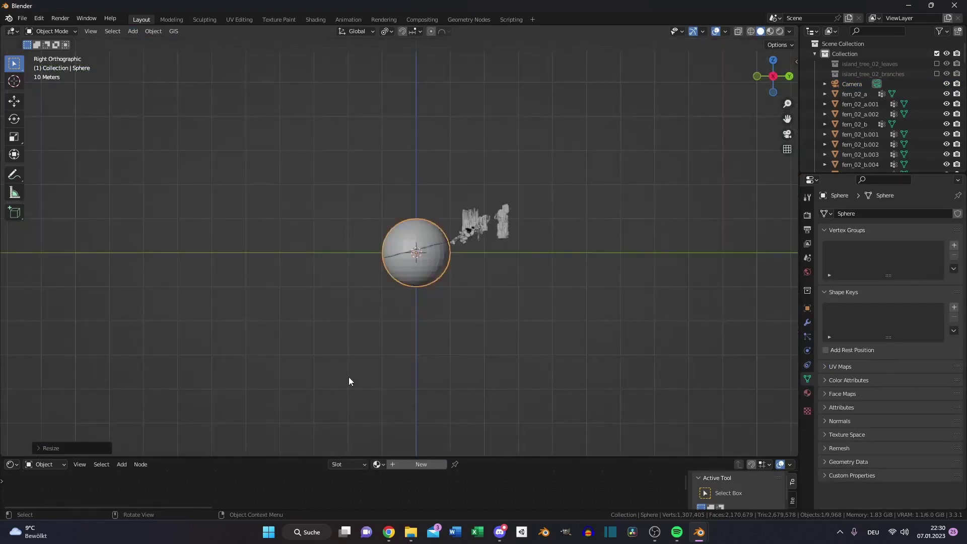
Place the enlarged sphere far behind the cliffs using the side view, and check its position through the camera.
{"action": "key", "text": "g"}
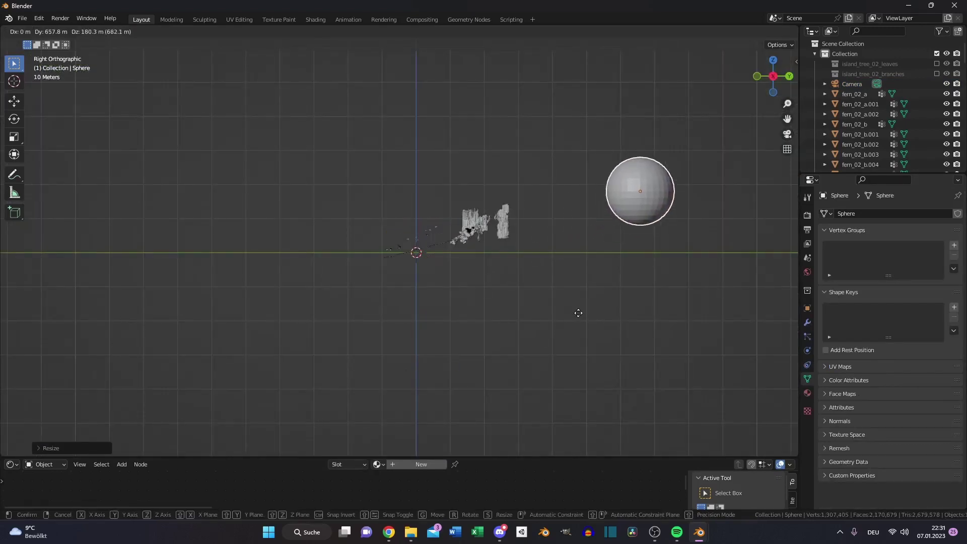
{"action": "left_click", "coordinate": [612, 300]}
{"action": "key", "text": "Caps_Lock"}
{"action": "middle_click_drag", "start_coordinate": [624, 306], "coordinate": [497, 313]}
{"action": "key", "text": "KP_3"}
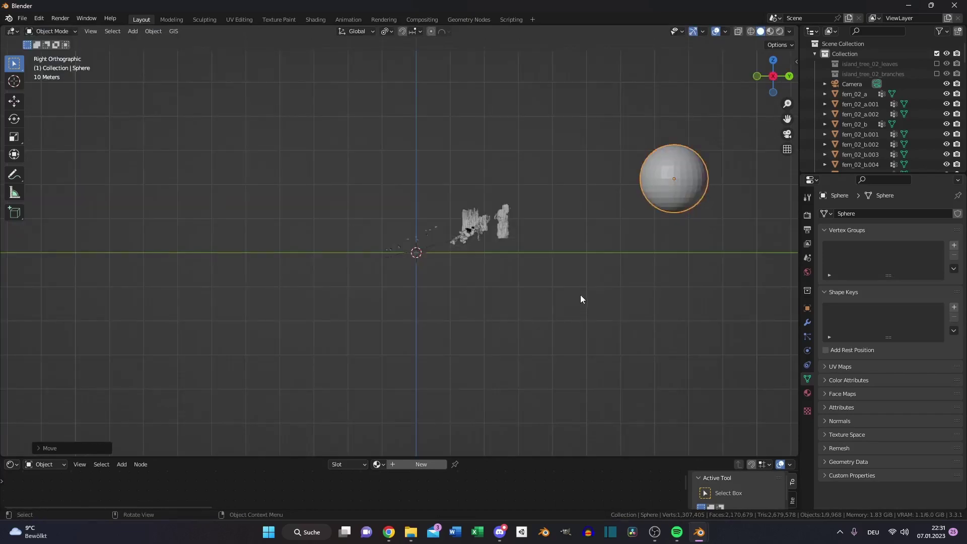
{"action": "key", "text": "KP_0"}
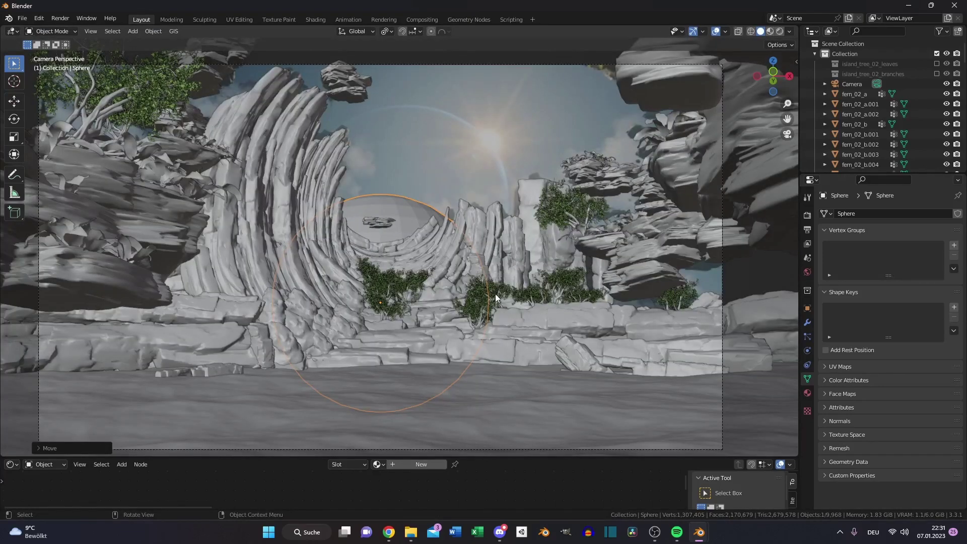
{"action": "key", "text": "ctrl+z"}
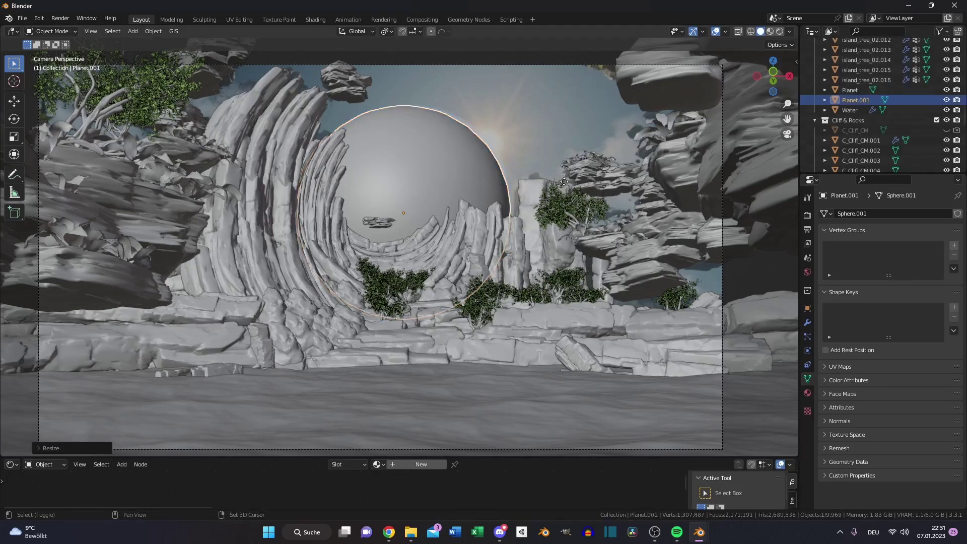
Duplicate the planet sphere in place and scale the copy up slightly, by about 1.02.
{"action": "key", "text": "g"}
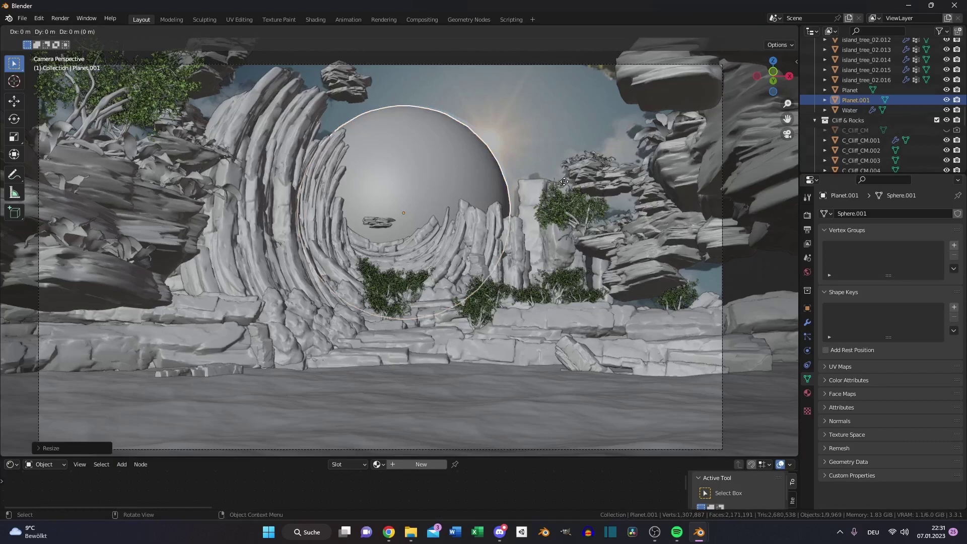
{"action": "left_click", "coordinate": [564, 181]}
{"action": "key", "text": "s"}
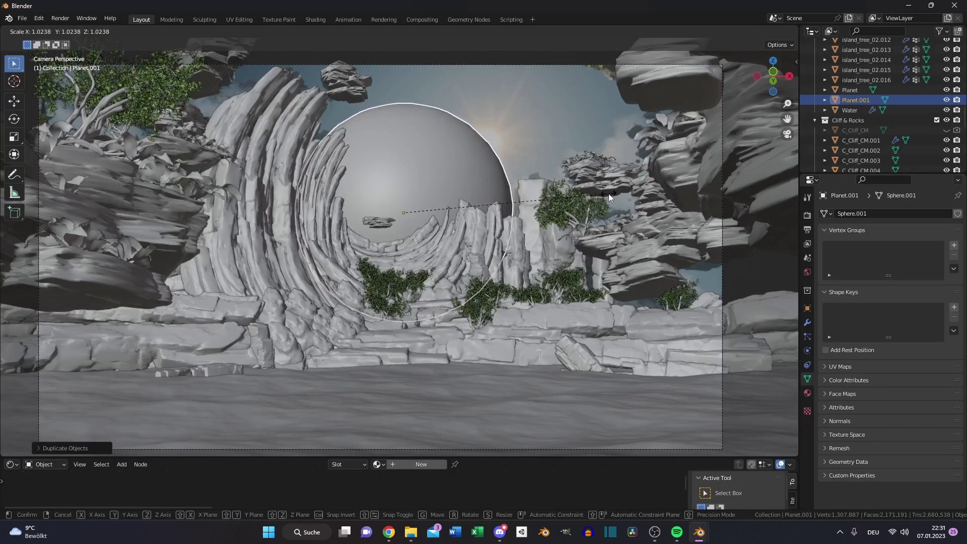
{"action": "left_click", "coordinate": [609, 193]}
{"action": "key", "text": "s"}
{"action": "key", "text": "Escape"}
{"action": "key", "text": "ctrl+z"}
{"action": "key", "text": "ctrl+z"}
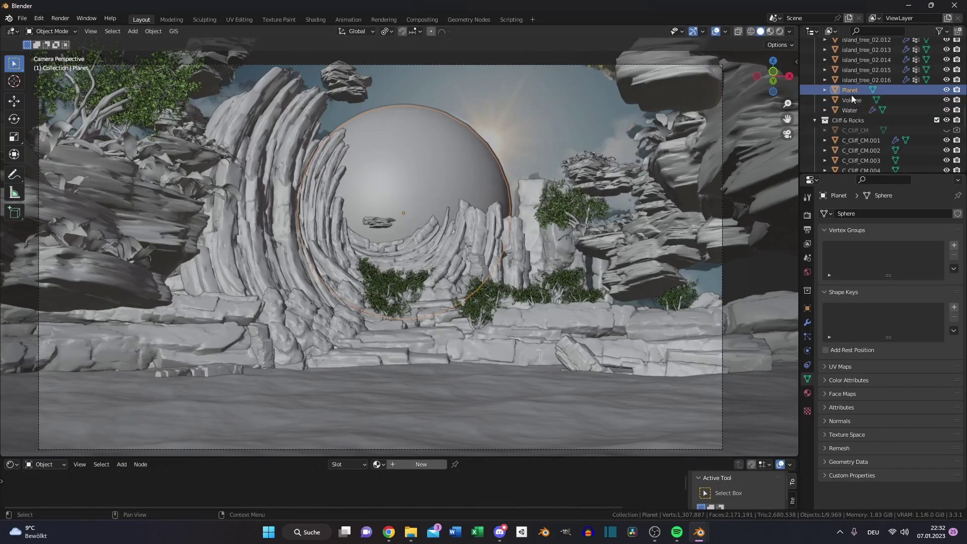
Create a new material for the Planet sphere.
{"action": "left_click", "coordinate": [421, 465]}
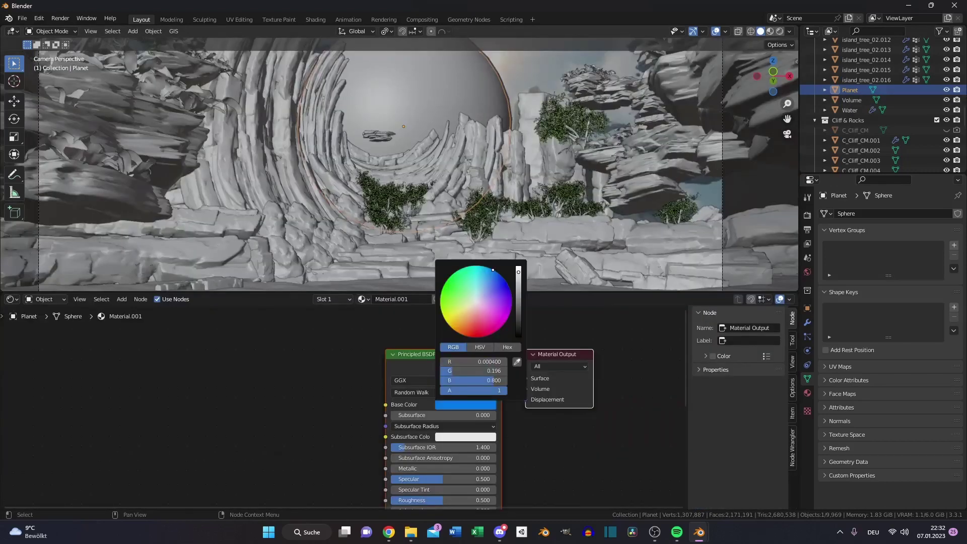
{"action": "left_click_drag", "start_coordinate": [492, 270], "coordinate": [494, 270]}
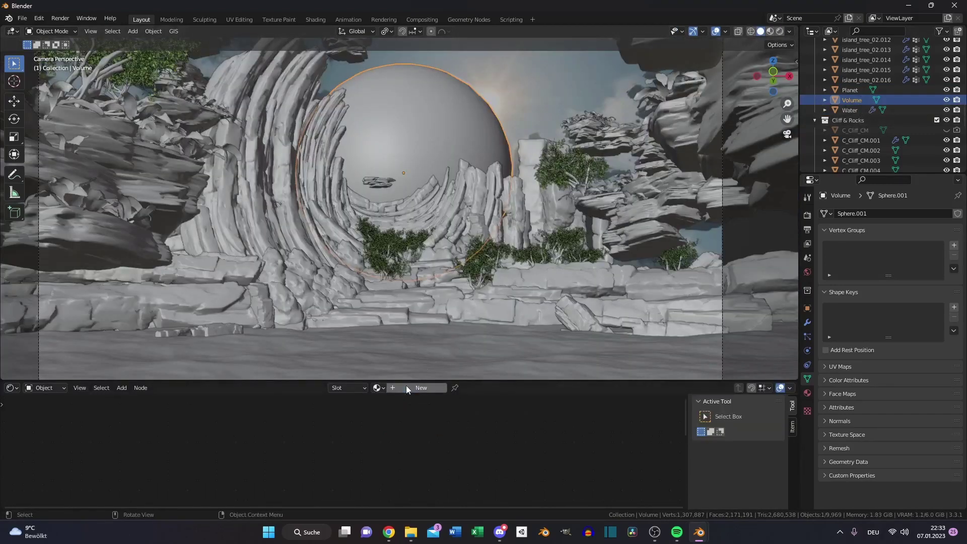
Give the Volume sphere a new material, replacing its Principled BSDF with a Volume Scatter node linked to the Volume output.
{"action": "left_click", "coordinate": [407, 388]}
{"action": "key", "text": "x"}
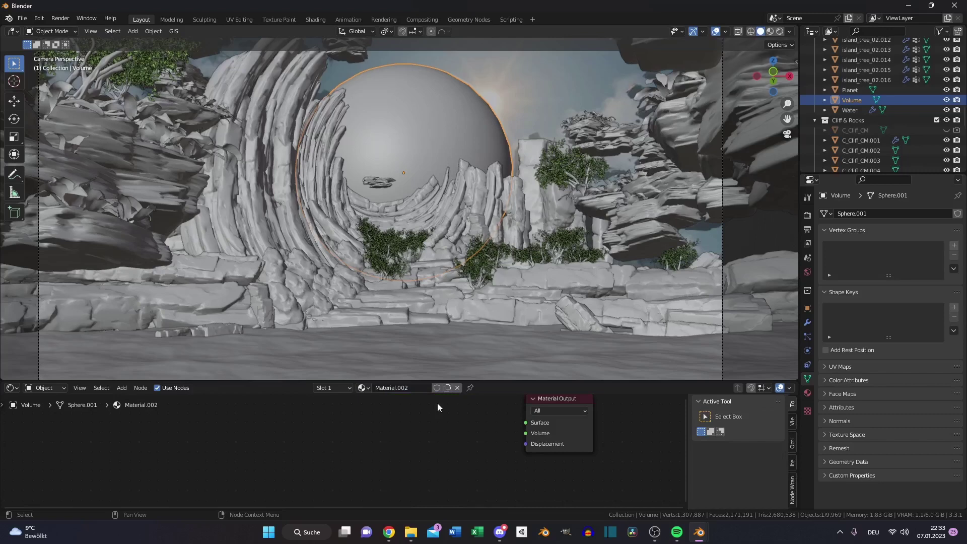
{"action": "key", "text": "shift+a"}
{"action": "type", "text": "vol"}
{"action": "left_click", "coordinate": [437, 424]}
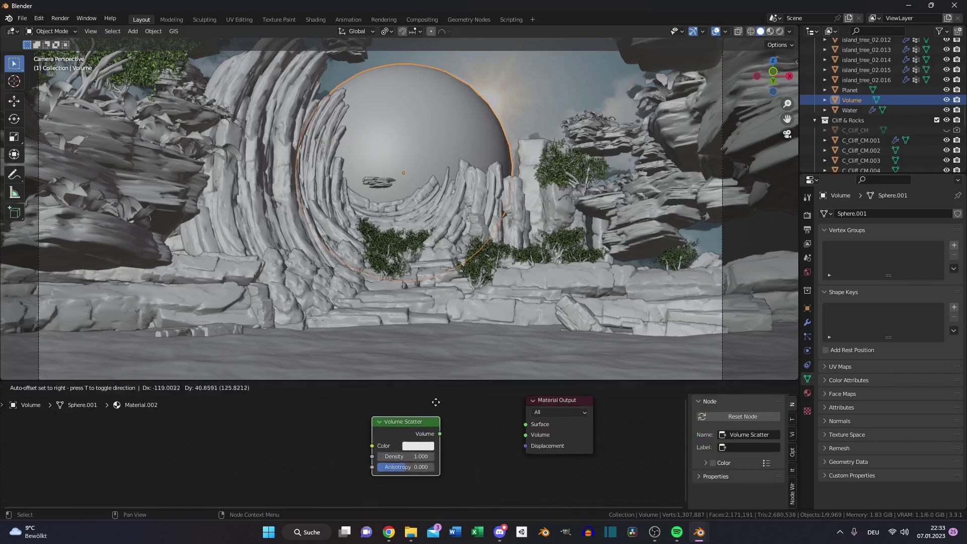
{"action": "left_click", "coordinate": [441, 402]}
{"action": "left_click", "coordinate": [434, 418], "text": "ctrl+shift"}
Set the Volume Scatter density to 0.005.
{"action": "left_click", "coordinate": [428, 446]}
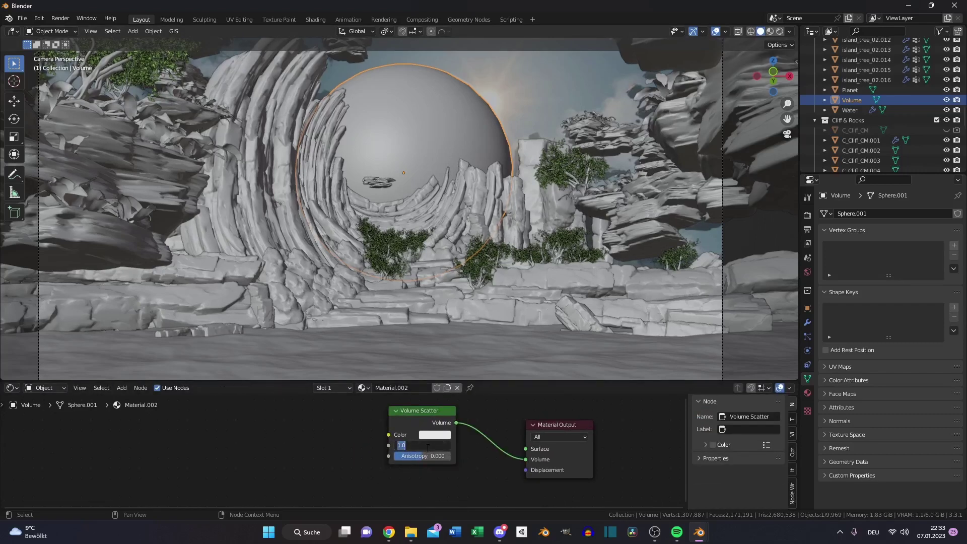
{"action": "type", "text": "0.005"}
{"action": "key", "text": "Return"}
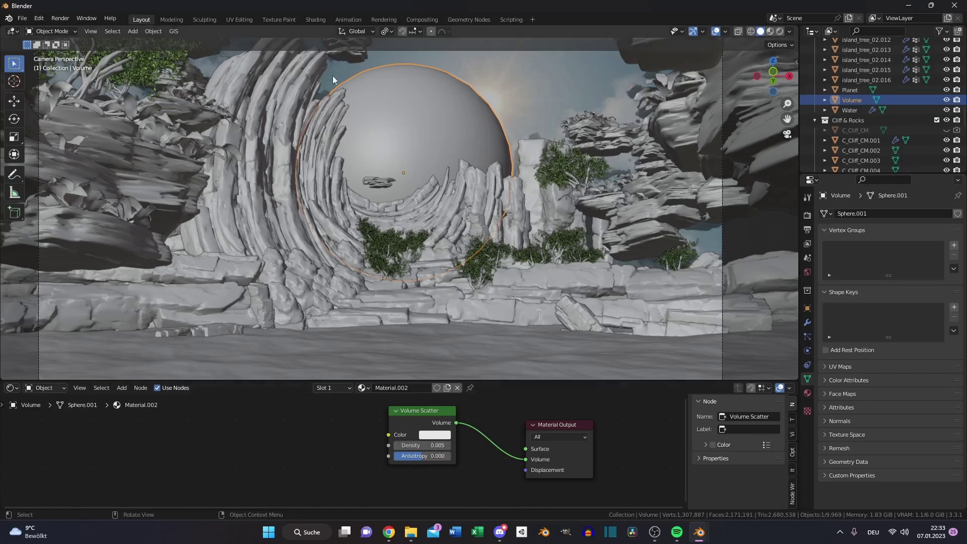
Copy the hex colour of the compositor ramp's blue stop and paste it as the Volume Scatter colour.
{"action": "left_click", "coordinate": [419, 18]}
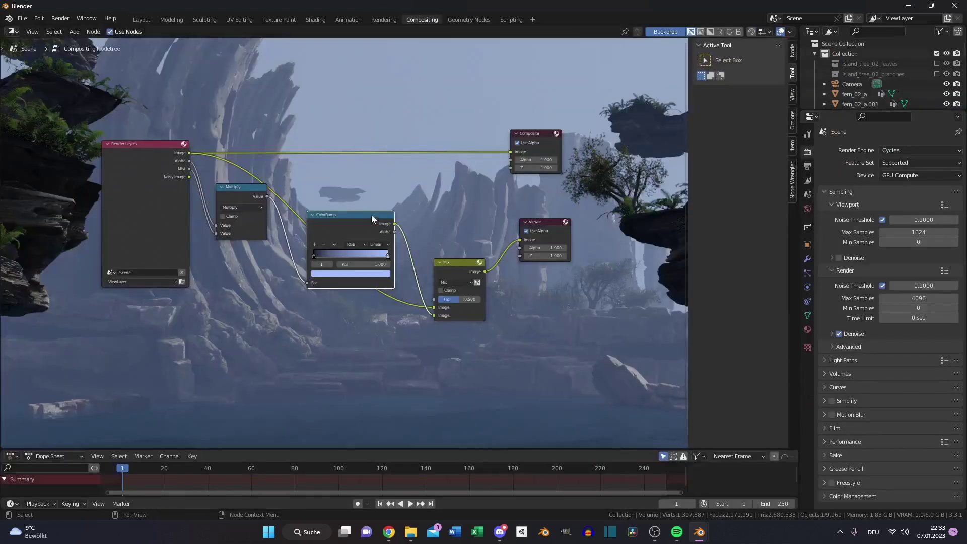
{"action": "left_click", "coordinate": [361, 275]}
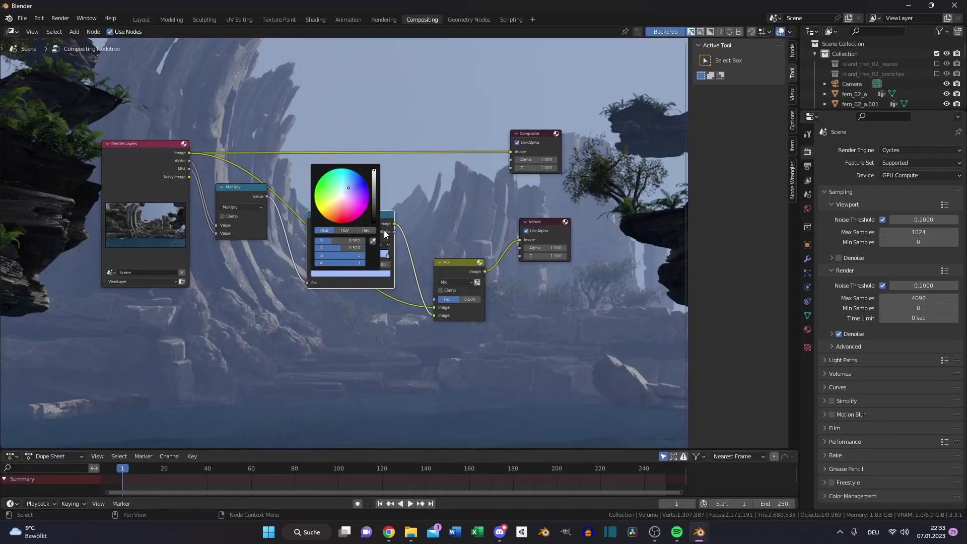
{"action": "left_click", "coordinate": [370, 230]}
{"action": "key", "text": "ctrl+c"}
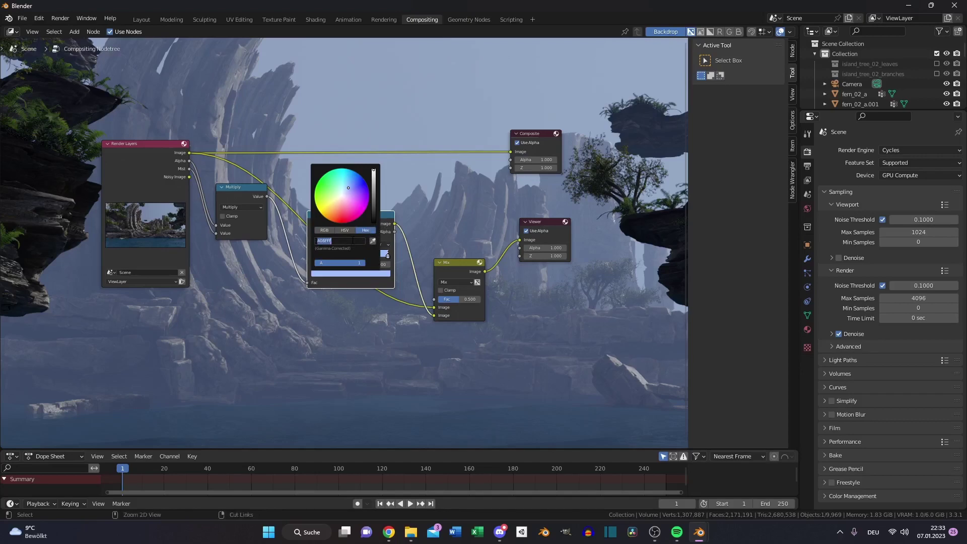
{"action": "left_click", "coordinate": [433, 437]}
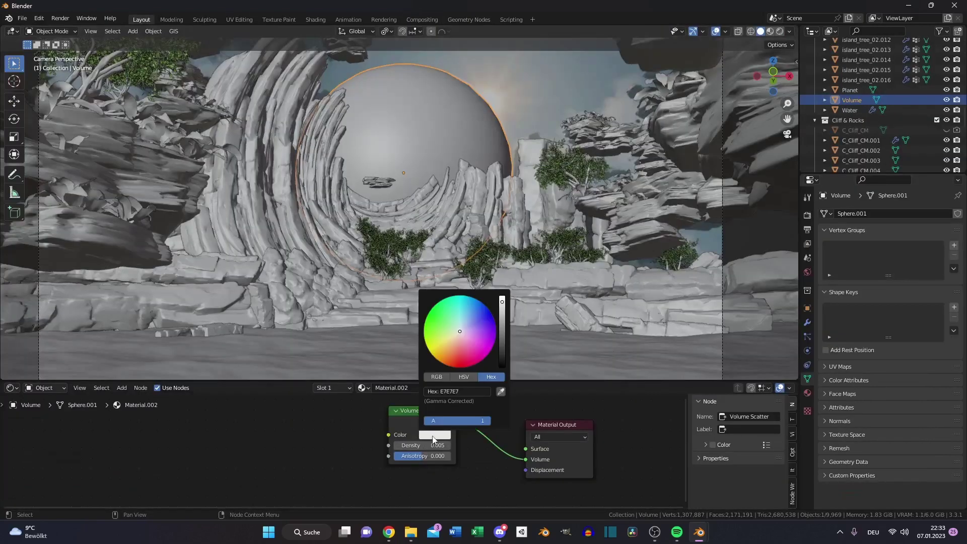
{"action": "left_click", "coordinate": [465, 391]}
{"action": "key", "text": "ctrl+v"}
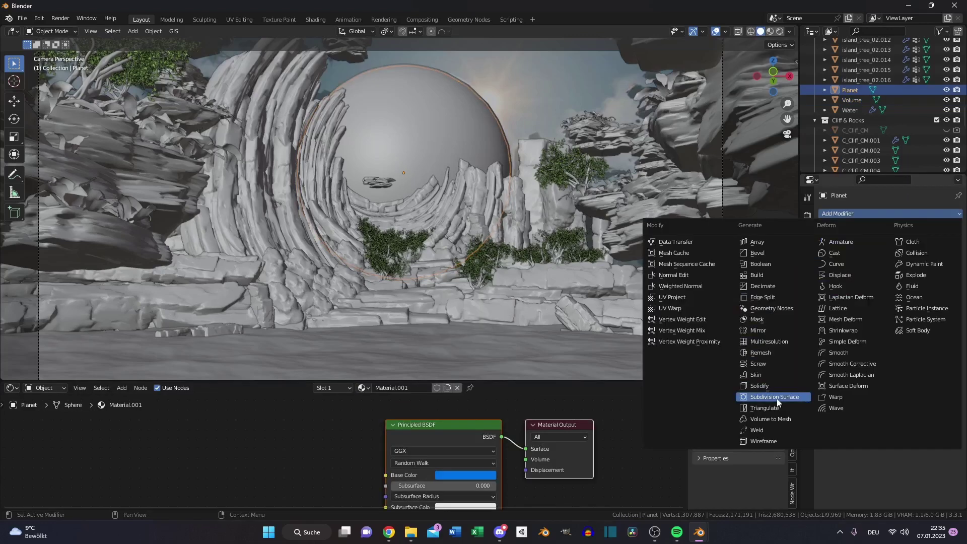
Add a Subdivision Surface modifier to the Planet sphere and another to the Volume sphere.
{"action": "left_click", "coordinate": [777, 398]}
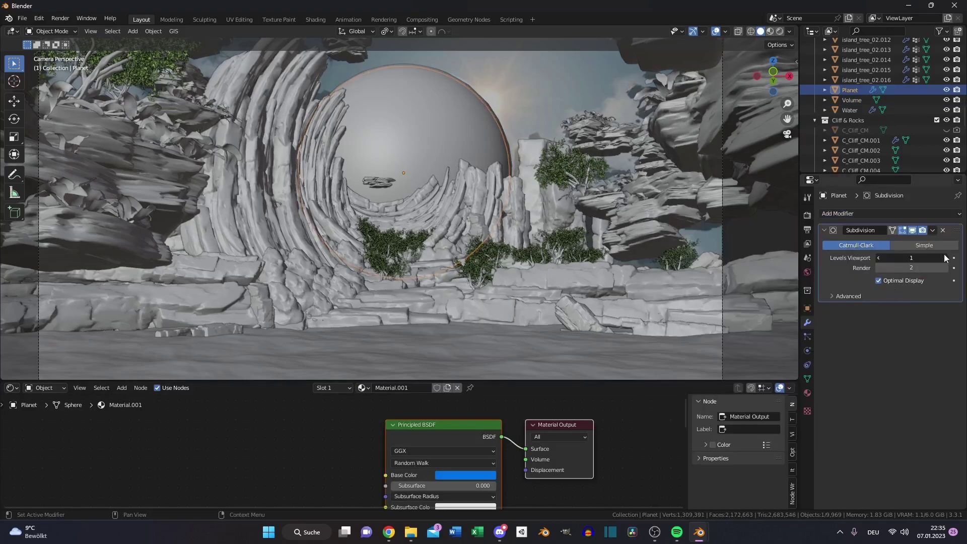
{"action": "left_click", "coordinate": [853, 100]}
{"action": "left_click", "coordinate": [857, 215]}
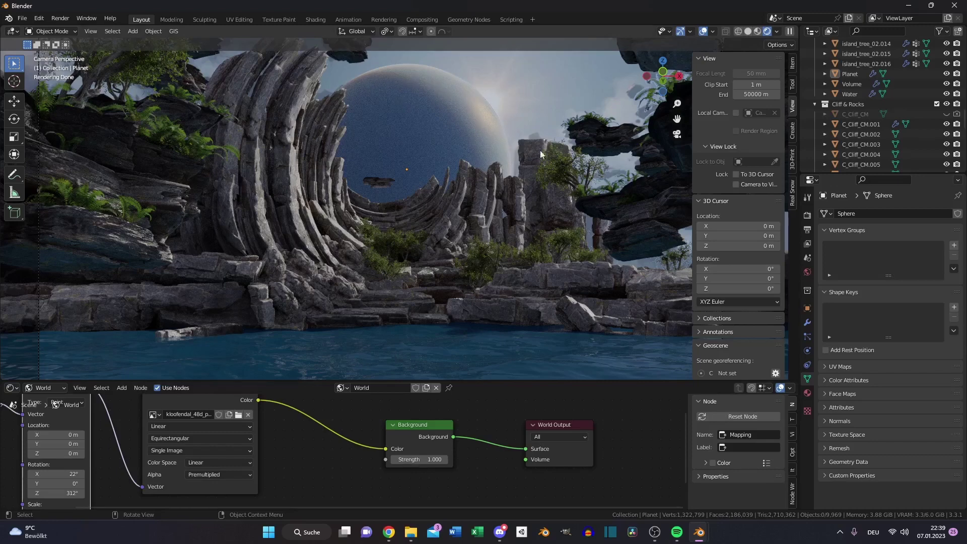
Set the World Background strength to 0.
{"action": "left_click", "coordinate": [422, 459]}
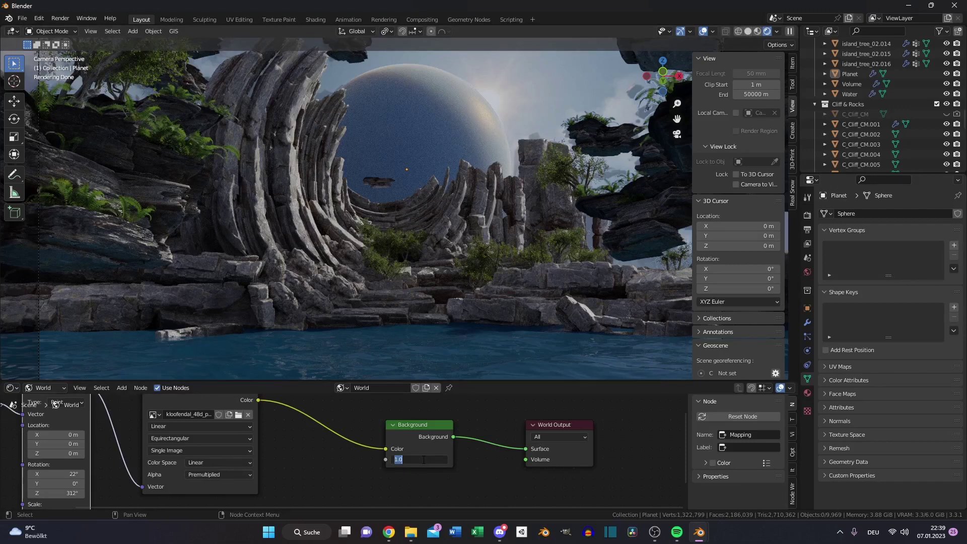
{"action": "type", "text": "0"}
{"action": "key", "text": "Return"}
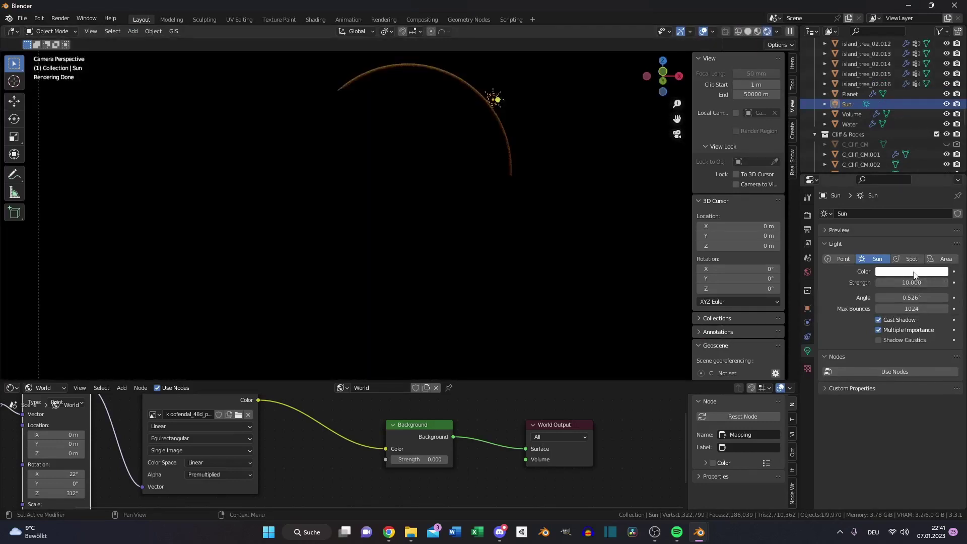
Pick a new colour for the Sun light.
{"action": "left_click", "coordinate": [909, 271]}
{"action": "left_click", "coordinate": [894, 179]}
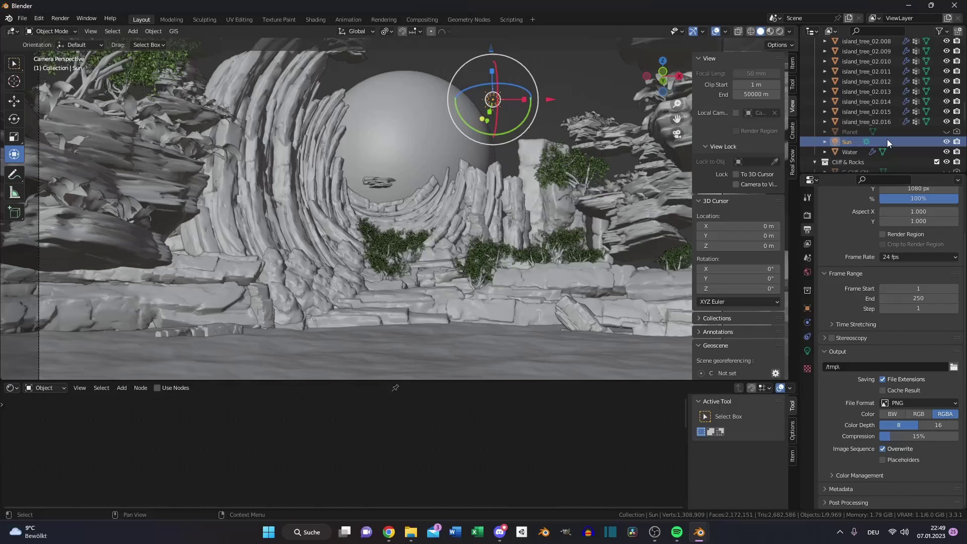
Hide the Athmo sphere and set the World Background strength to 1.
{"action": "scroll", "coordinate": [880, 129], "scroll_direction": "up", "scroll_amount": 5}
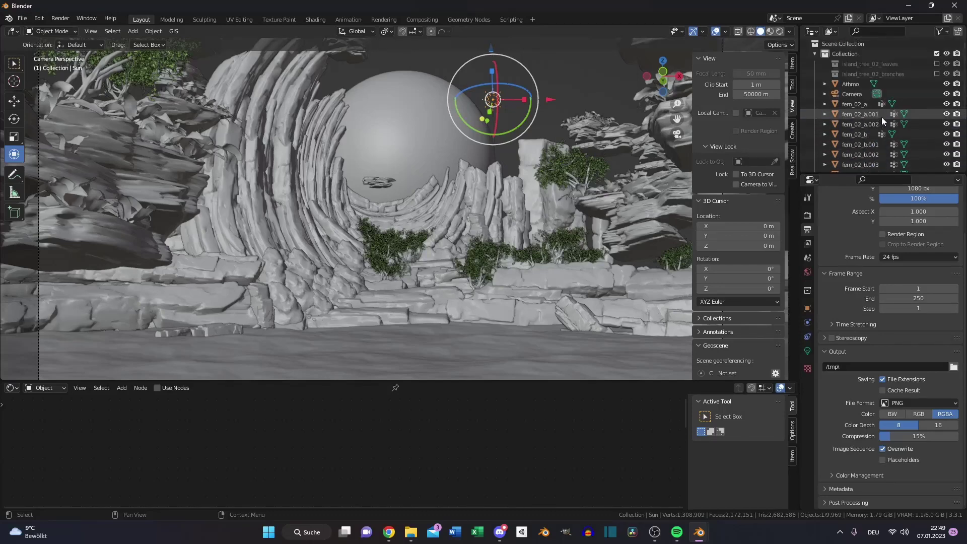
{"action": "left_click", "coordinate": [946, 84]}
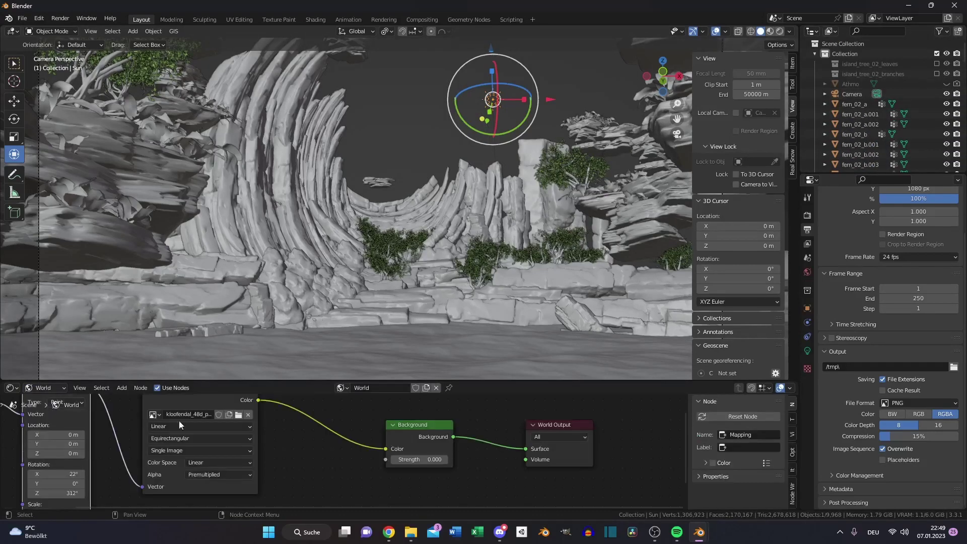
{"action": "left_click", "coordinate": [426, 462]}
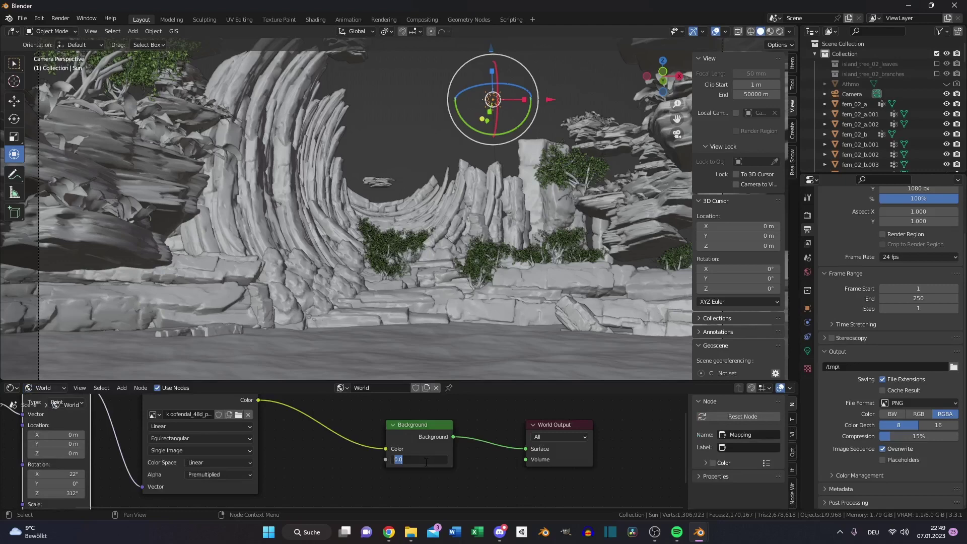
{"action": "type", "text": "1"}
{"action": "key", "text": "Return"}
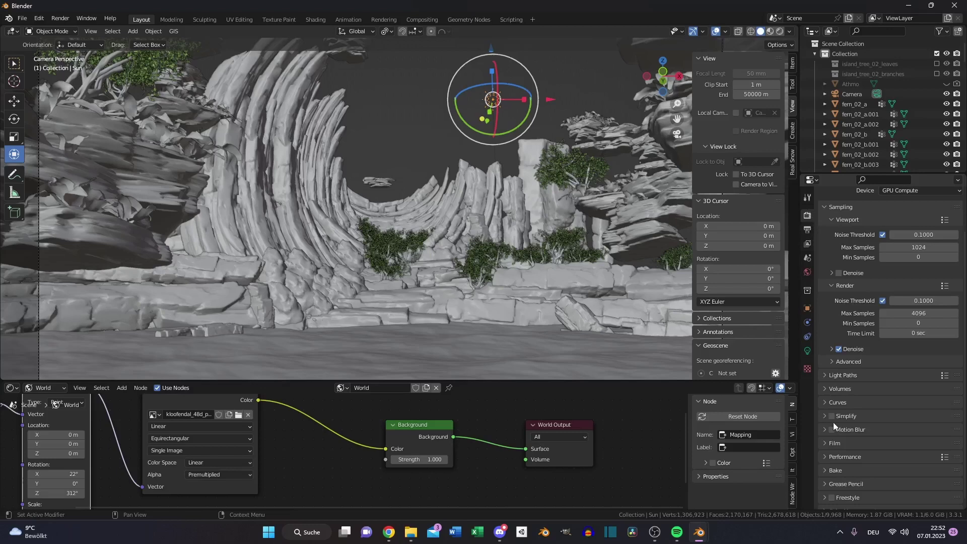
Render the landscape with the Transparent film option enabled and save the rendered image.
{"action": "left_click", "coordinate": [835, 443]}
{"action": "scroll", "coordinate": [851, 428], "scroll_direction": "down", "scroll_amount": 2}
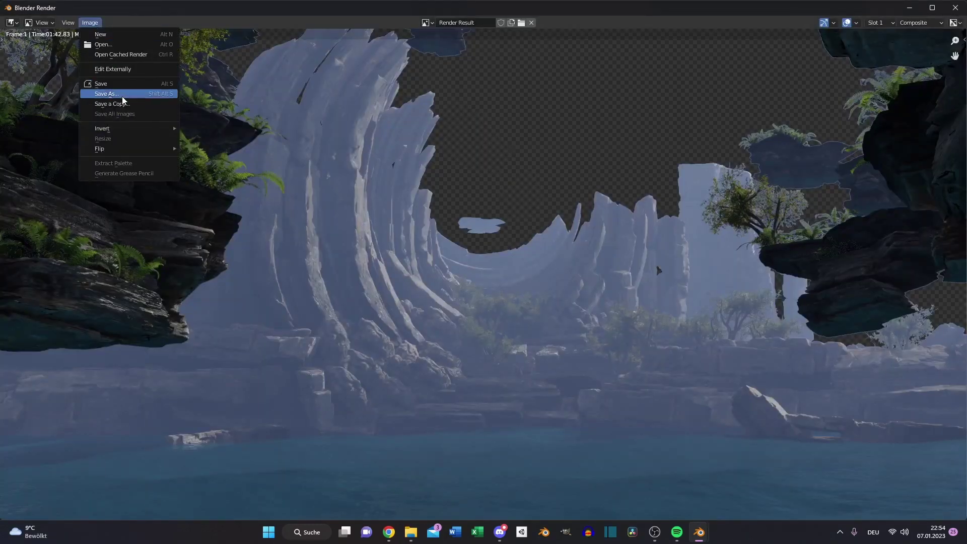
{"action": "left_click", "coordinate": [122, 96]}
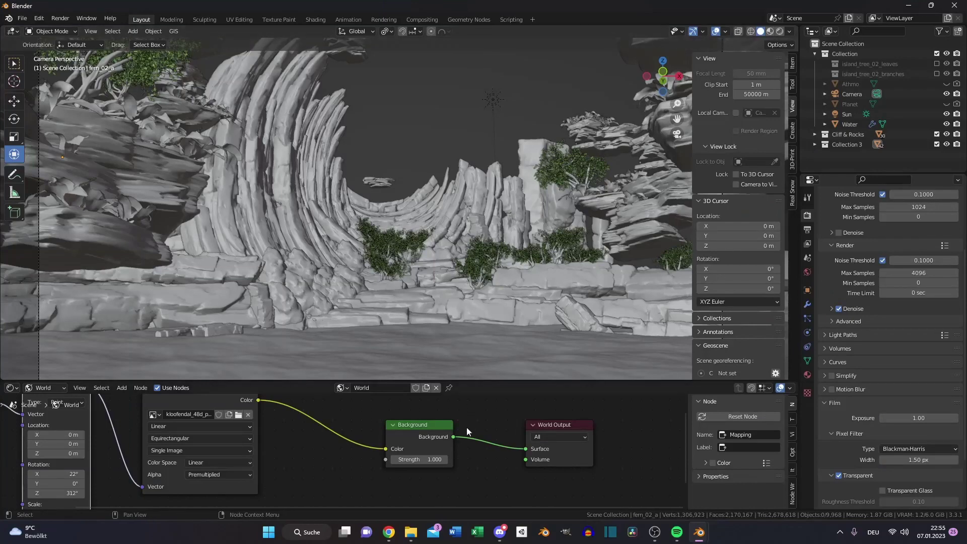
Set the World Background strength back to 0.
{"action": "left_click", "coordinate": [437, 457]}
{"action": "type", "text": "0"}
{"action": "key", "text": "Return"}
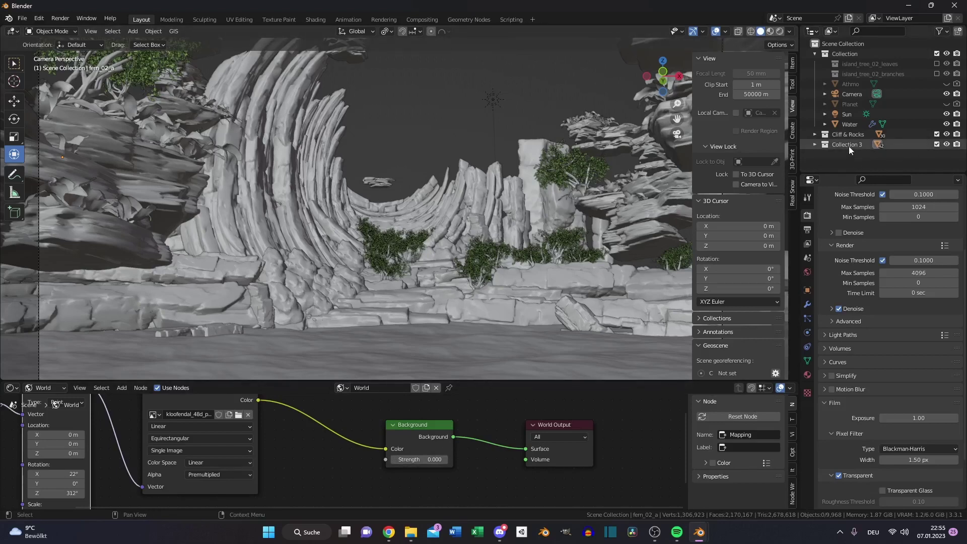
Exclude Collection 3 and Cliff & Rocks from the view layer and hide Water in both viewport and render.
{"action": "left_click", "coordinate": [938, 145]}
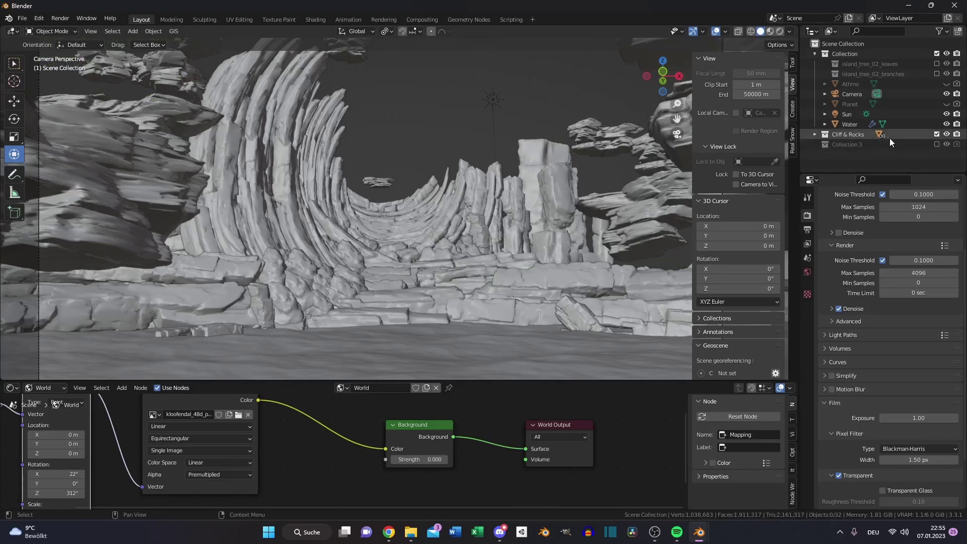
{"action": "left_click", "coordinate": [938, 135]}
{"action": "left_click", "coordinate": [946, 124]}
{"action": "left_click", "coordinate": [957, 124]}
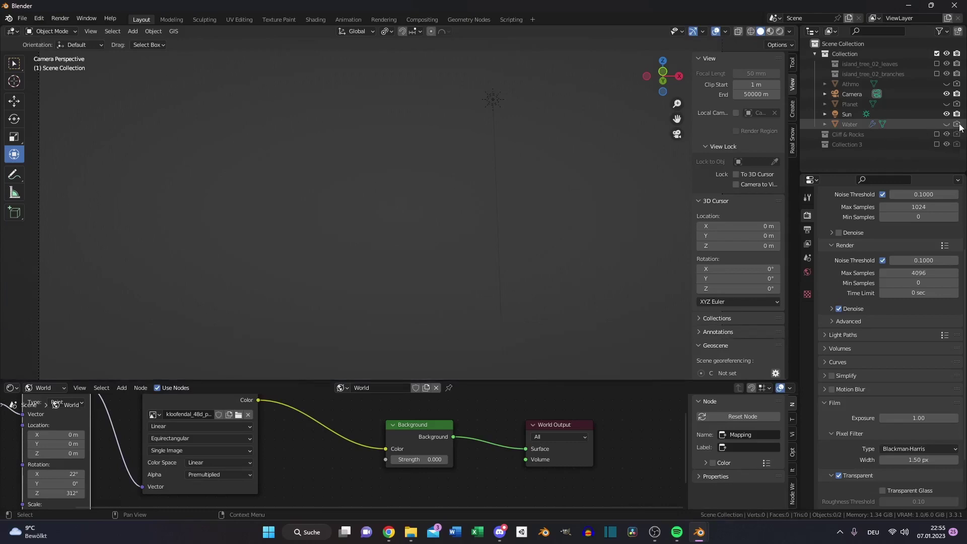
Enable the Athmo and Planet spheres in both viewport and render.
{"action": "left_click", "coordinate": [947, 84]}
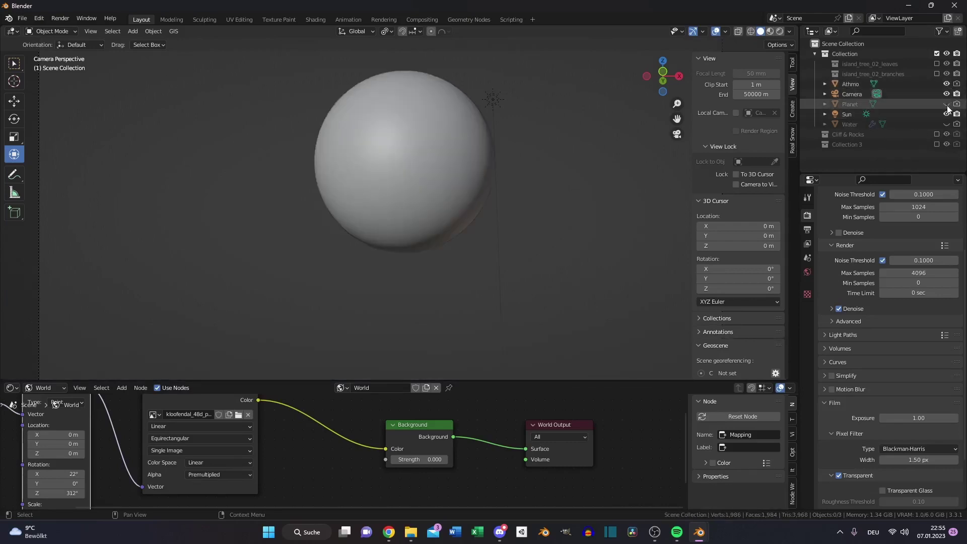
{"action": "left_click", "coordinate": [947, 104]}
{"action": "left_click", "coordinate": [957, 104]}
{"action": "left_click", "coordinate": [957, 84]}
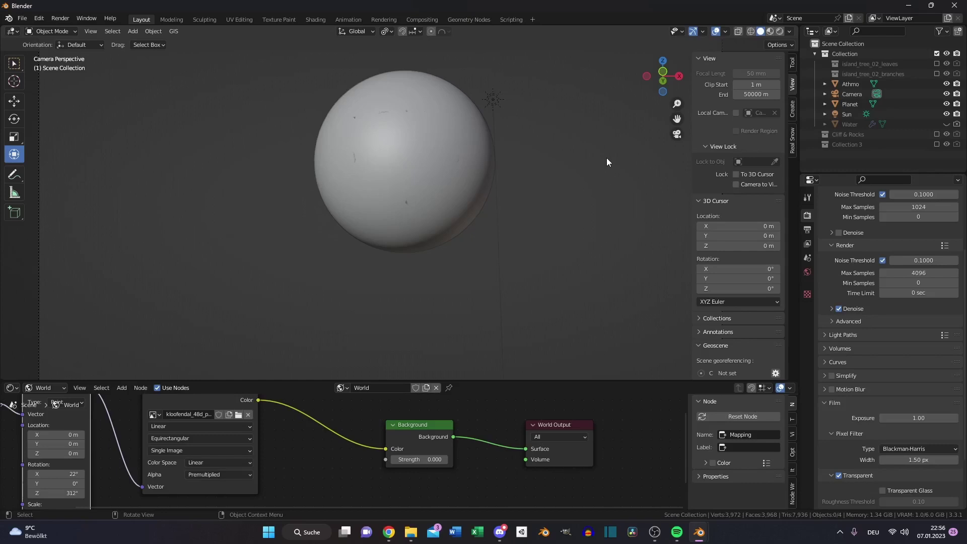
In the compositor, detach the Multiply, ColorRamp and Mix nodes from the chain and move them out of the way.
{"action": "left_click", "coordinate": [422, 20]}
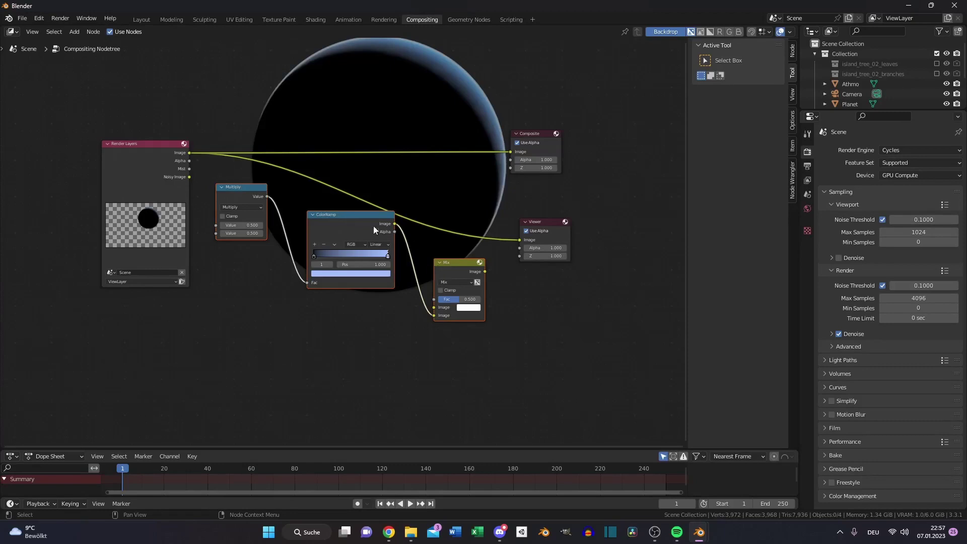
{"action": "left_click_drag", "start_coordinate": [352, 232], "coordinate": [331, 277]}
{"action": "left_click_drag", "start_coordinate": [330, 277], "coordinate": [178, 345]}
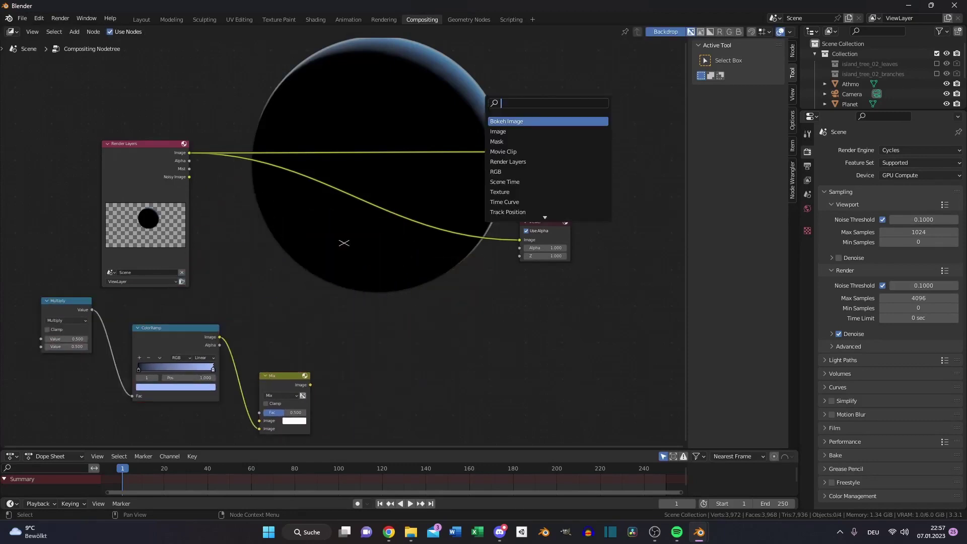
Add a Fog Glow Glare node before the Viewer with High quality, Mix 0, Threshold 0 and Size 9.
{"action": "type", "text": "glare"}
{"action": "key", "text": "Return"}
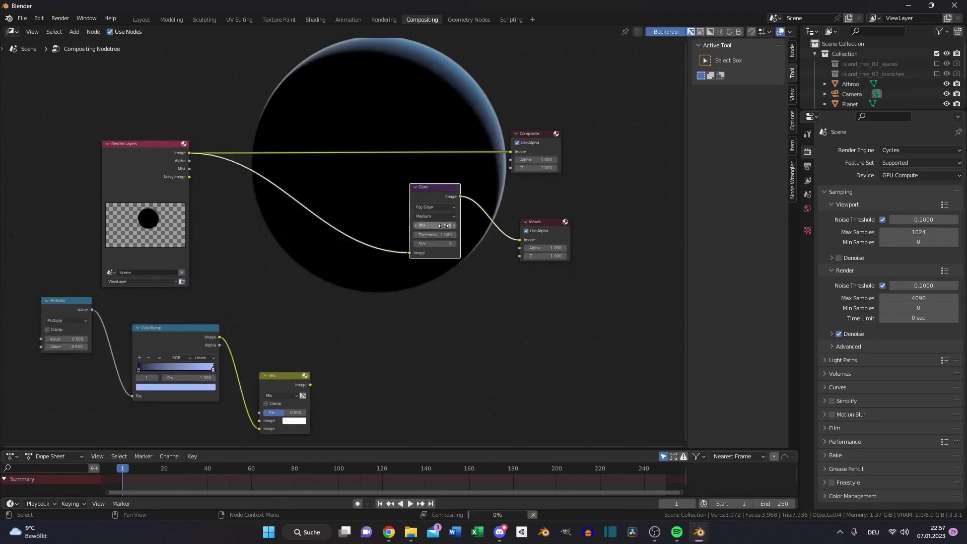
{"action": "left_click", "coordinate": [447, 218]}
{"action": "left_click", "coordinate": [446, 219]}
{"action": "left_click", "coordinate": [444, 225]}
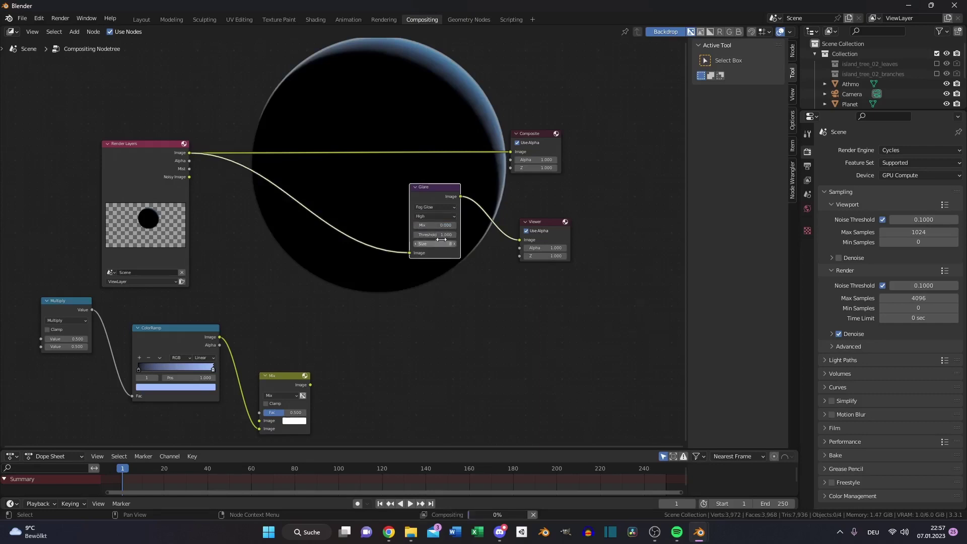
{"action": "mouse_move", "coordinate": [442, 235]}
{"action": "left_mouse_down"}
{"action": "mouse_move", "coordinate": [403, 235]}
{"action": "mouse_move", "coordinate": [443, 244]}
{"action": "left_mouse_up"}
Feed the Glare output into the Composite node and save the composited planet image.
{"action": "left_click_drag", "start_coordinate": [461, 196], "coordinate": [510, 152]}
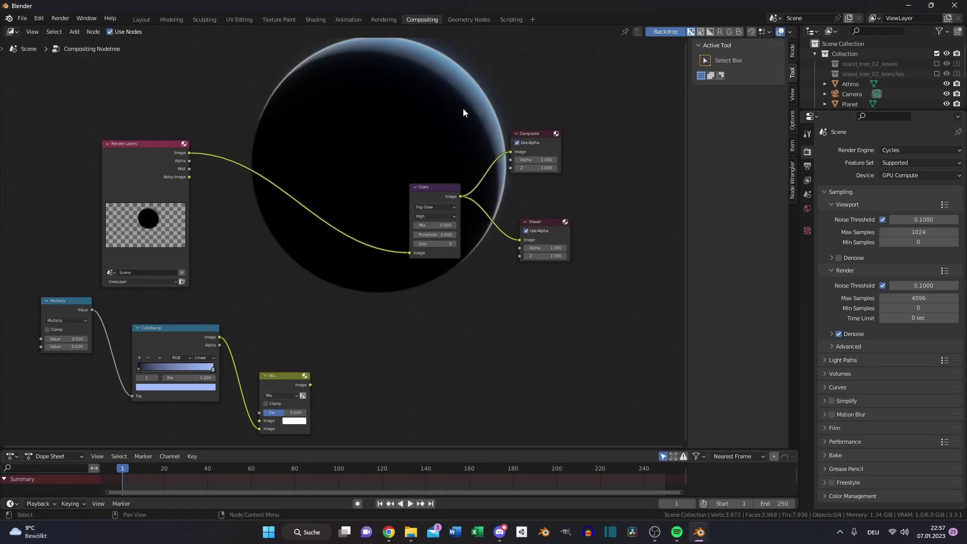
{"action": "left_click", "coordinate": [385, 20]}
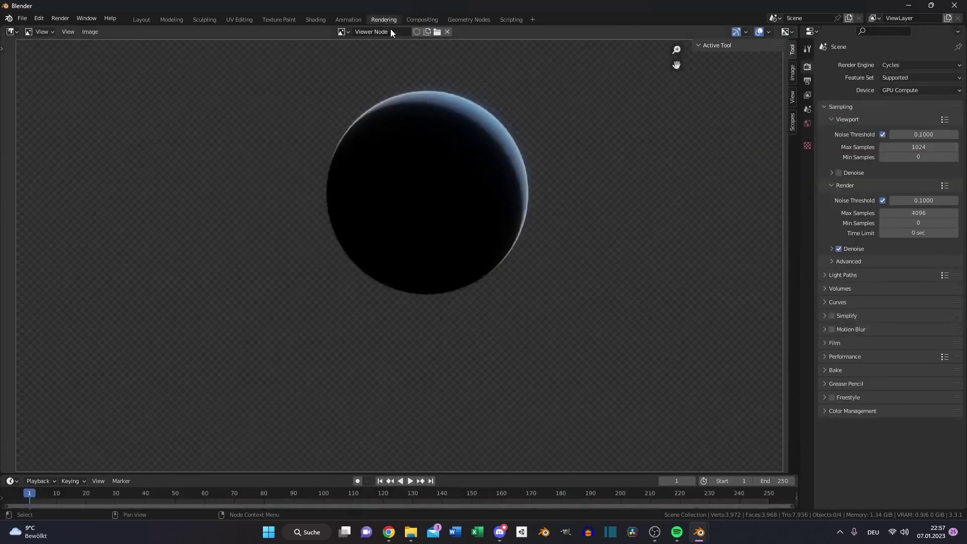
{"action": "left_click", "coordinate": [90, 32]}
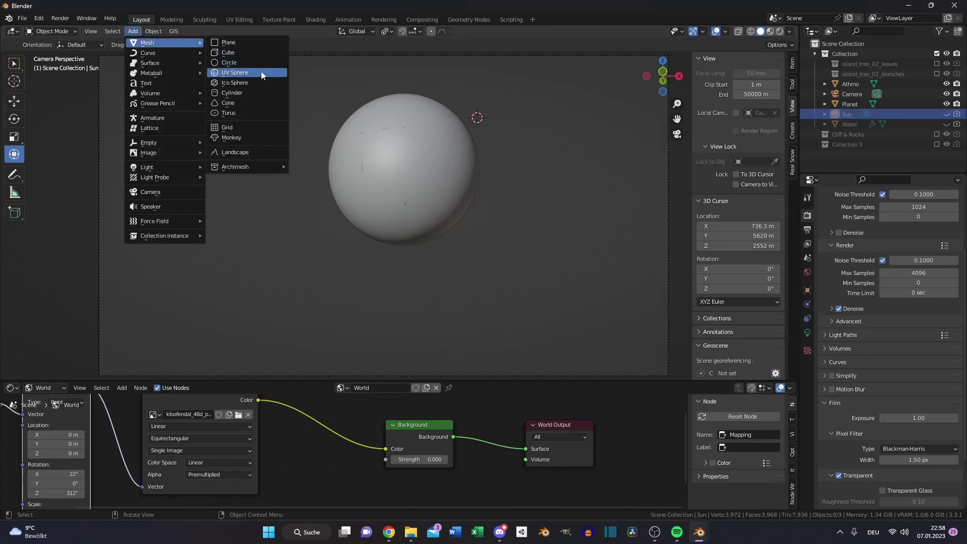
Add a UV sphere at the Sun light's position and give it a new material.
{"action": "left_click", "coordinate": [261, 72]}
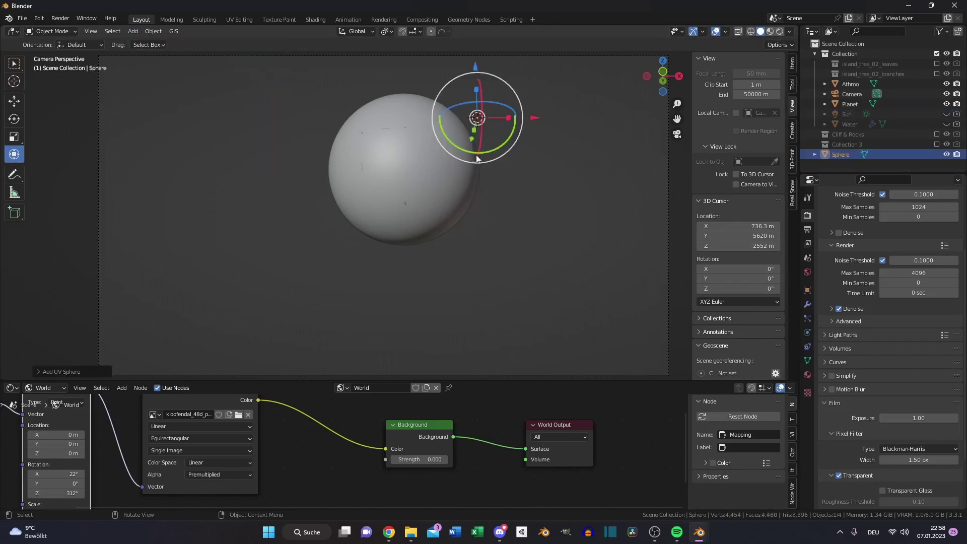
{"action": "left_click", "coordinate": [406, 388]}
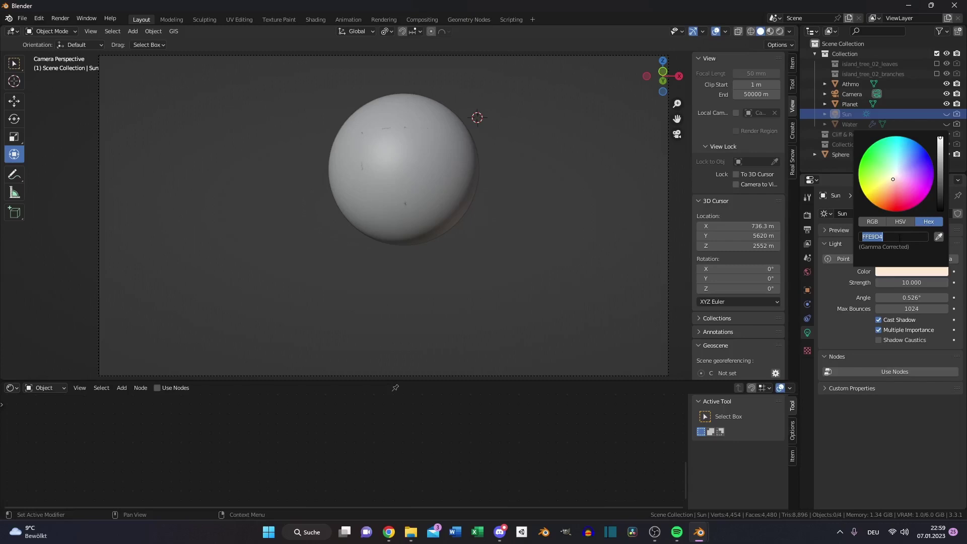
Copy the Sun's hex colour FFE9D4 to the new sphere's Emission and set its Emission Strength to 10.
{"action": "key", "text": "ctrl+c"}
{"action": "key", "text": "Return"}
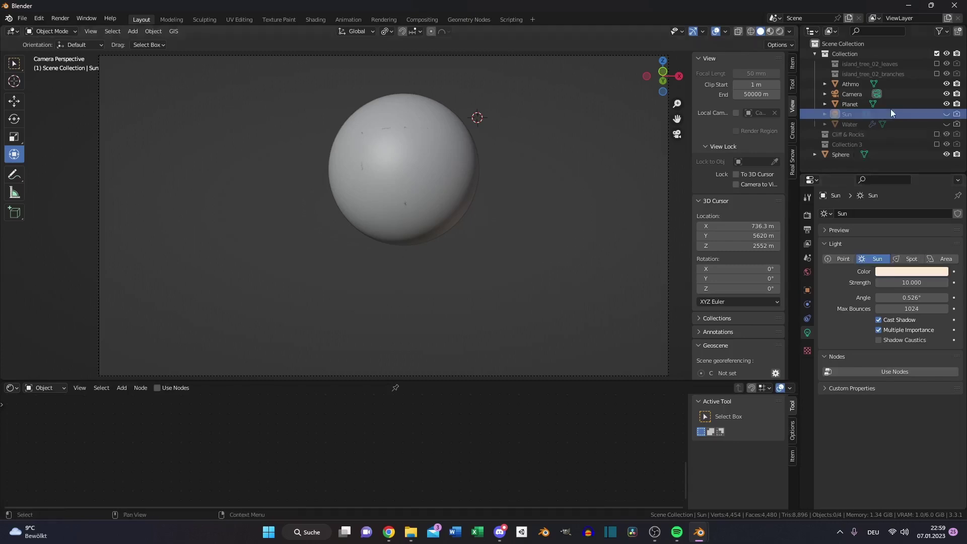
{"action": "left_click", "coordinate": [840, 154]}
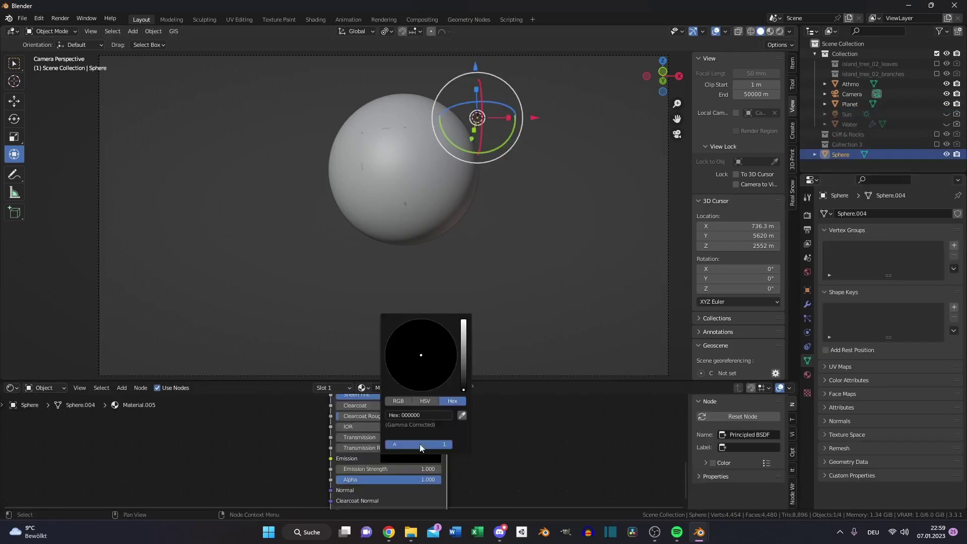
{"action": "key", "text": "ctrl+v"}
{"action": "left_click", "coordinate": [405, 471]}
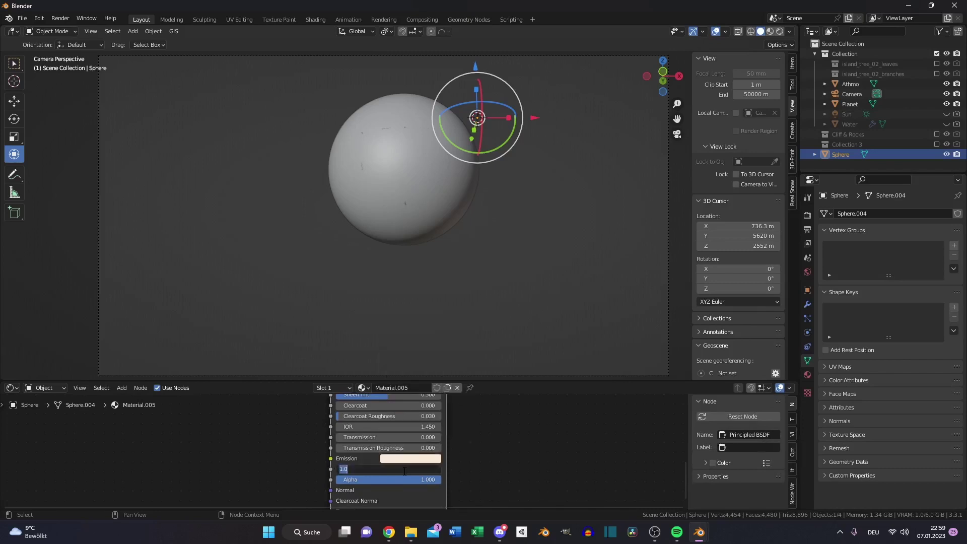
{"action": "type", "text": "10"}
{"action": "key", "text": "Return"}
Switch the render engine to Eevee and enable Bloom.
{"action": "left_click", "coordinate": [808, 215]}
{"action": "left_click", "coordinate": [908, 219]}
{"action": "left_click", "coordinate": [901, 233]}
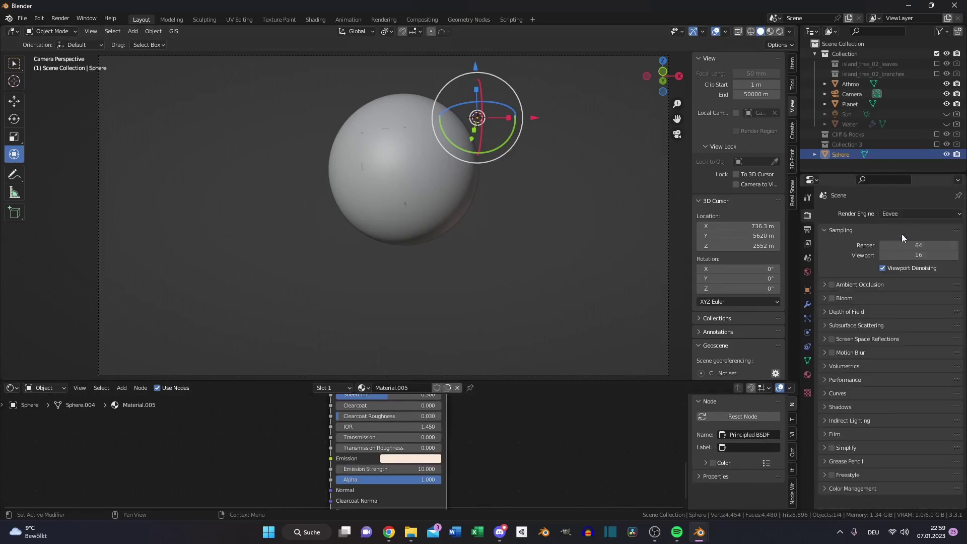
{"action": "left_click", "coordinate": [824, 300]}
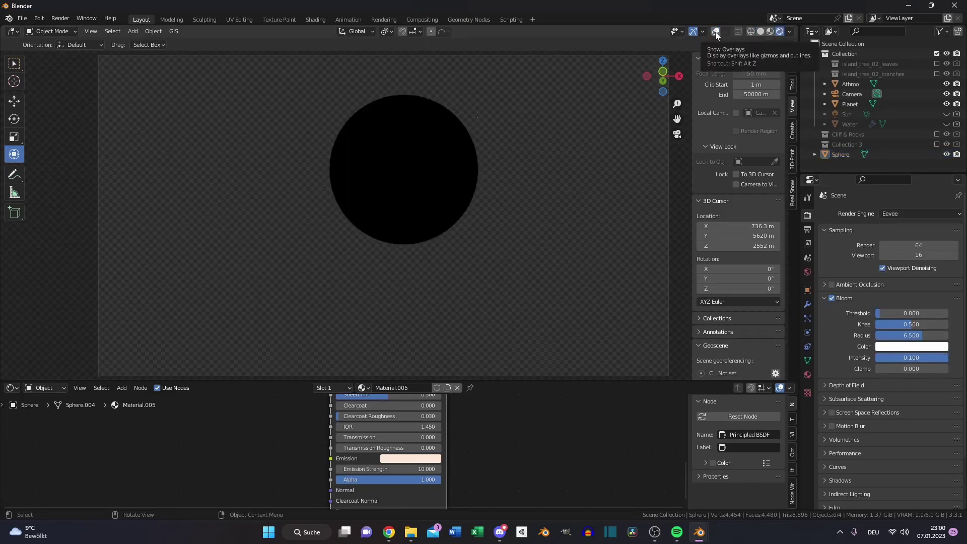
Scale up the emissive sphere into a bright sun dot, and hide the Athmo and Planet spheres.
{"action": "left_click", "coordinate": [478, 118]}
{"action": "key", "text": "s"}
{"action": "left_click", "coordinate": [575, 189]}
{"action": "left_click", "coordinate": [503, 143]}
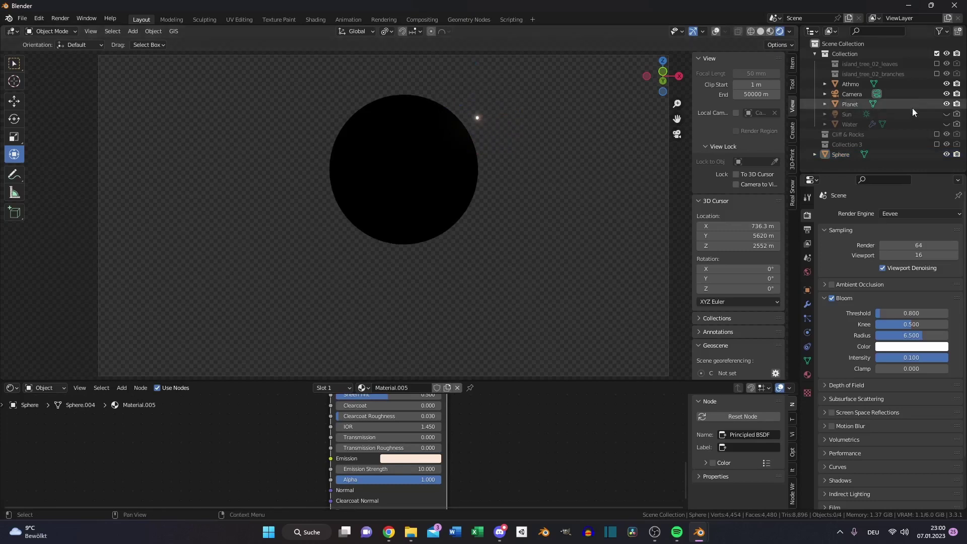
{"action": "left_click", "coordinate": [946, 83]}
{"action": "left_click", "coordinate": [947, 104]}
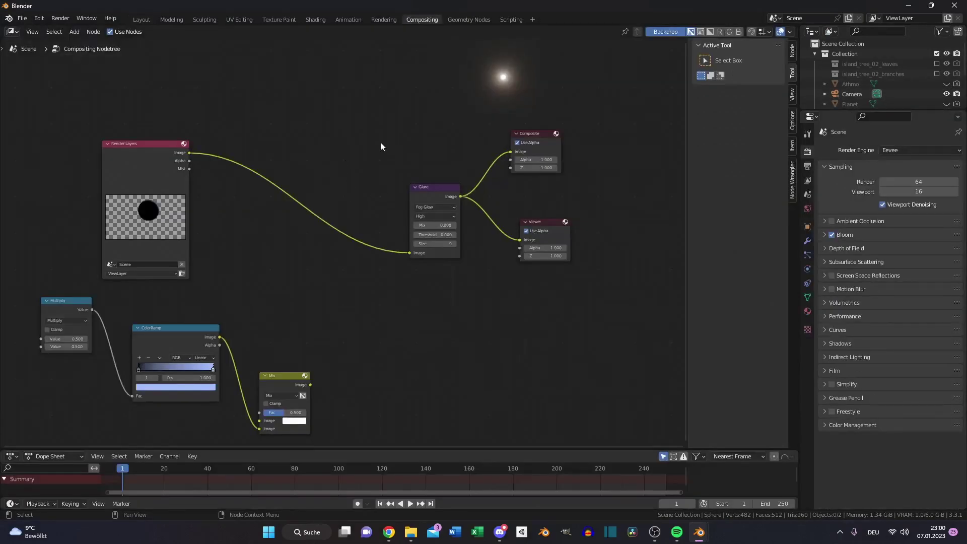
Insert a Fast Gaussian Blur node between Render Layers and Glare, with Relative enabled and X and Y at 0.4%.
{"action": "type", "text": "blu"}
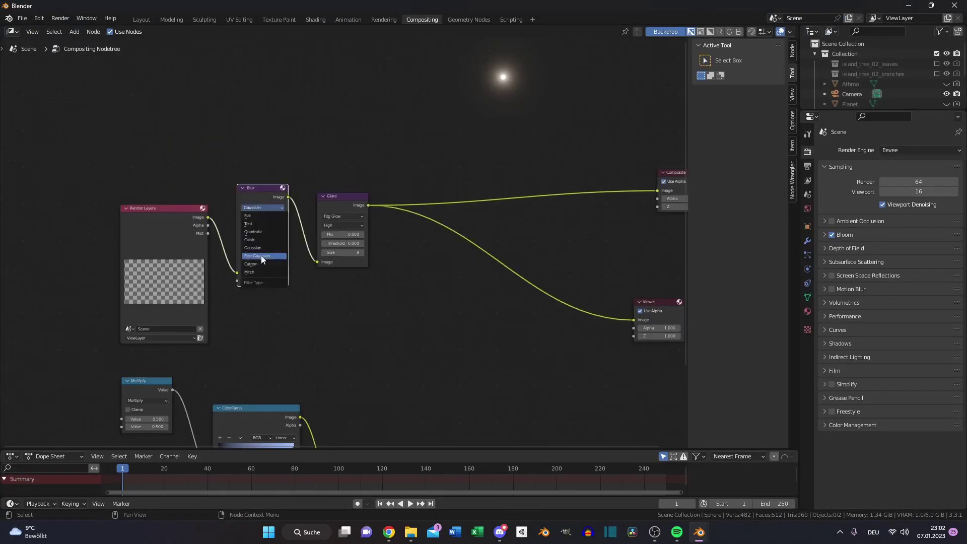
{"action": "left_click", "coordinate": [267, 257]}
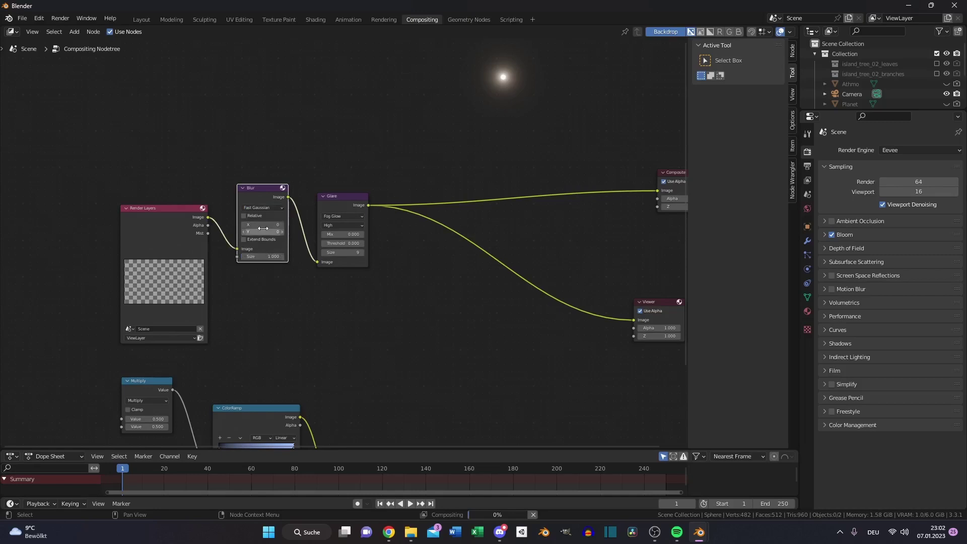
{"action": "left_click", "coordinate": [244, 215]}
{"action": "left_click_drag", "start_coordinate": [267, 242], "coordinate": [268, 248]}
{"action": "key", "text": "Return"}
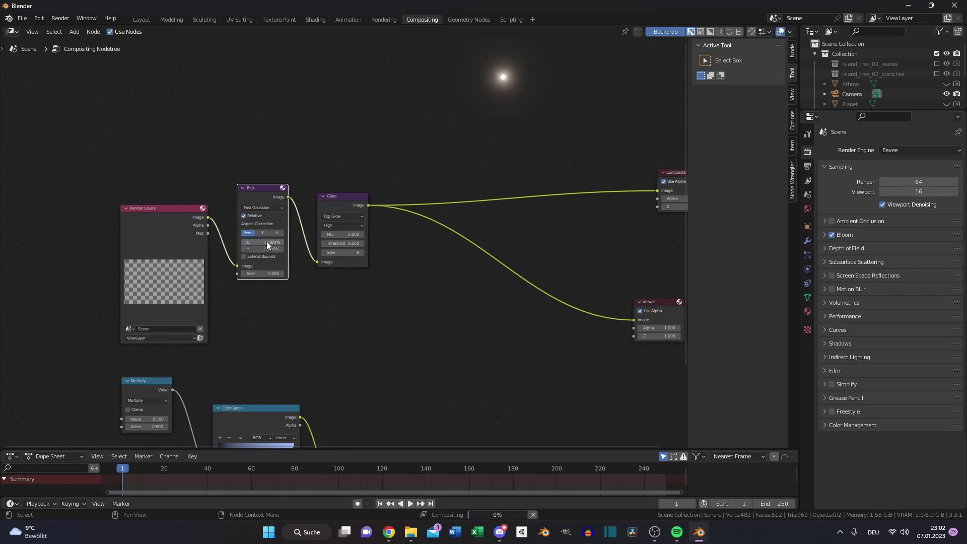
Set the Glare quality to Low and the Blur's aspect correction to Y.
{"action": "left_click", "coordinate": [343, 225]}
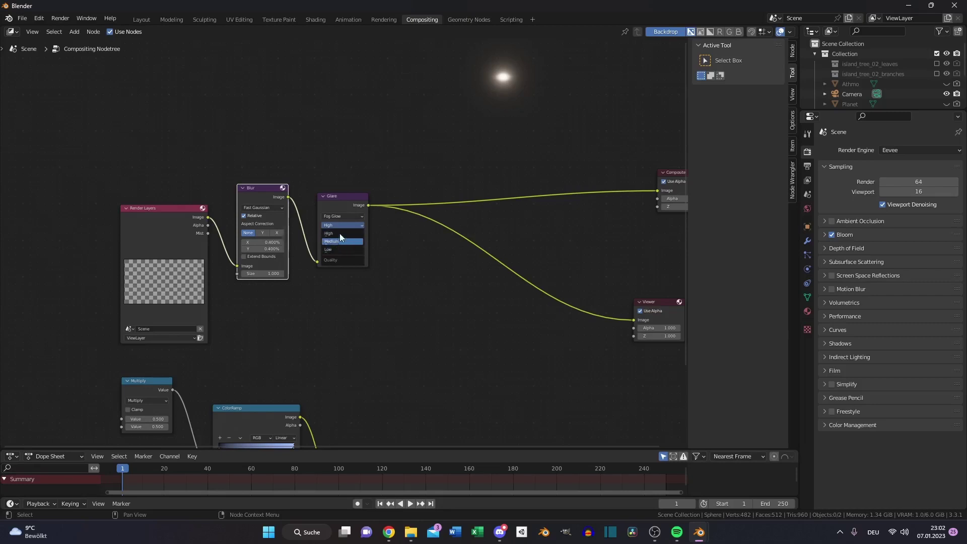
{"action": "left_click", "coordinate": [337, 250]}
Duplicate the Glare node three times and chain the copies one after another before the Viewer.
{"action": "left_click", "coordinate": [345, 201]}
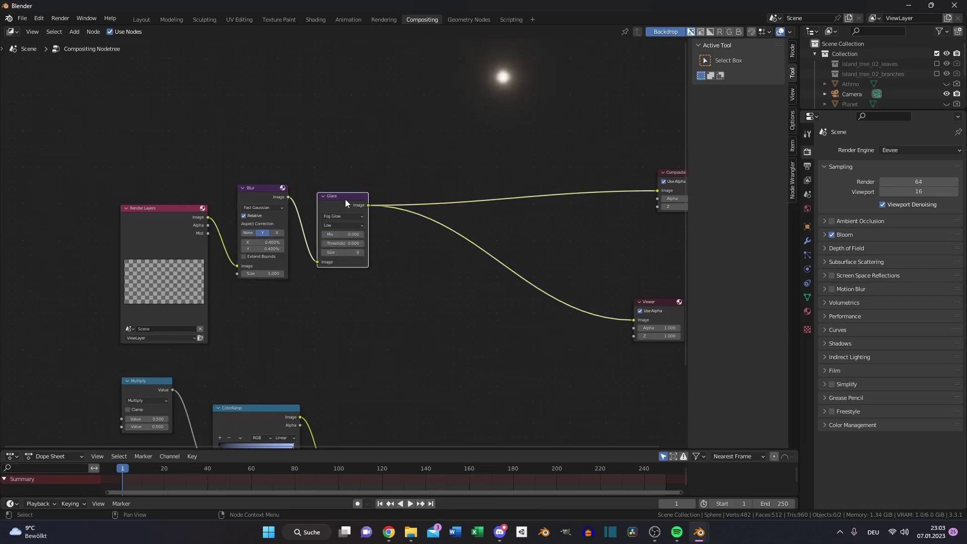
{"action": "key", "text": "shift+d"}
{"action": "left_click", "coordinate": [420, 221]}
{"action": "middle_click_drag", "start_coordinate": [412, 223], "coordinate": [347, 217]}
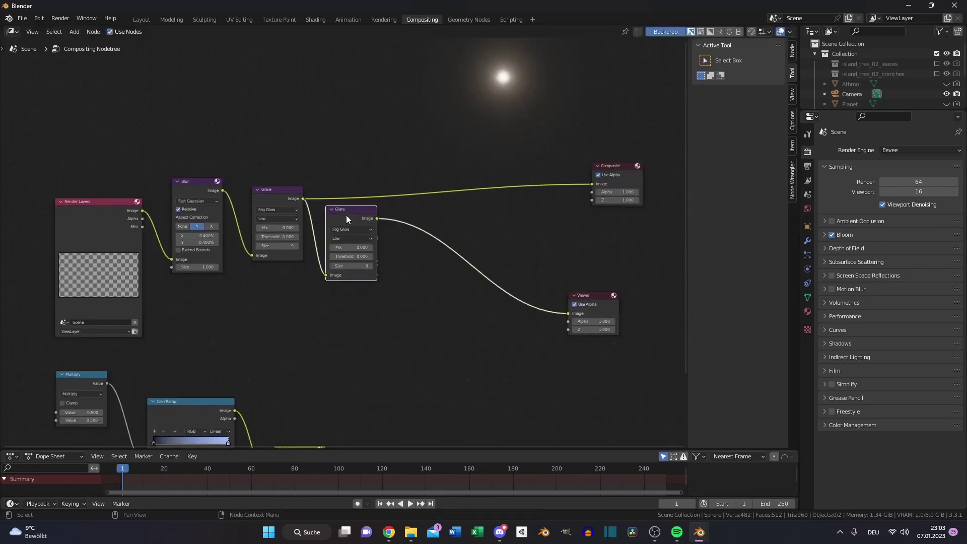
{"action": "key", "text": "shift+d"}
{"action": "left_click", "coordinate": [421, 234]}
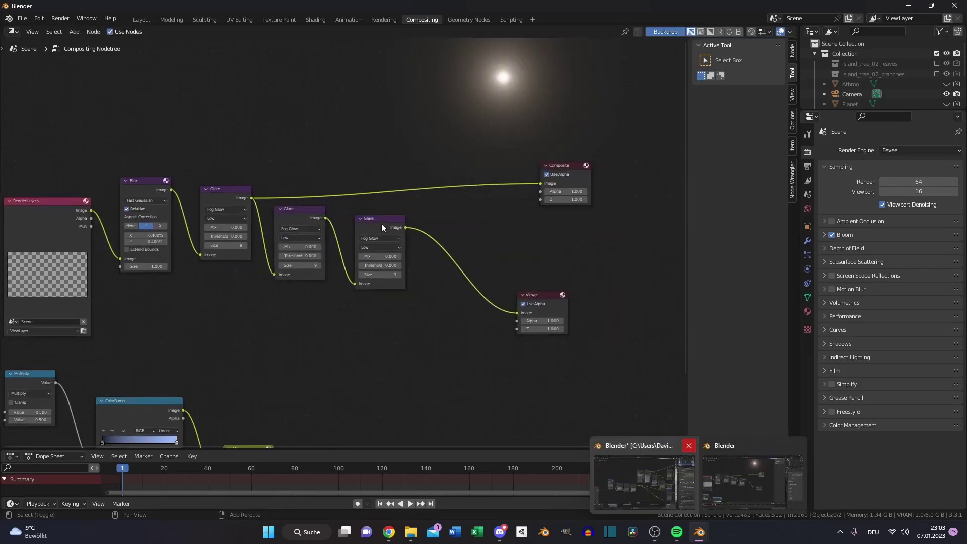
{"action": "left_click", "coordinate": [386, 219]}
{"action": "key", "text": "shift+d"}
{"action": "left_click", "coordinate": [464, 256]}
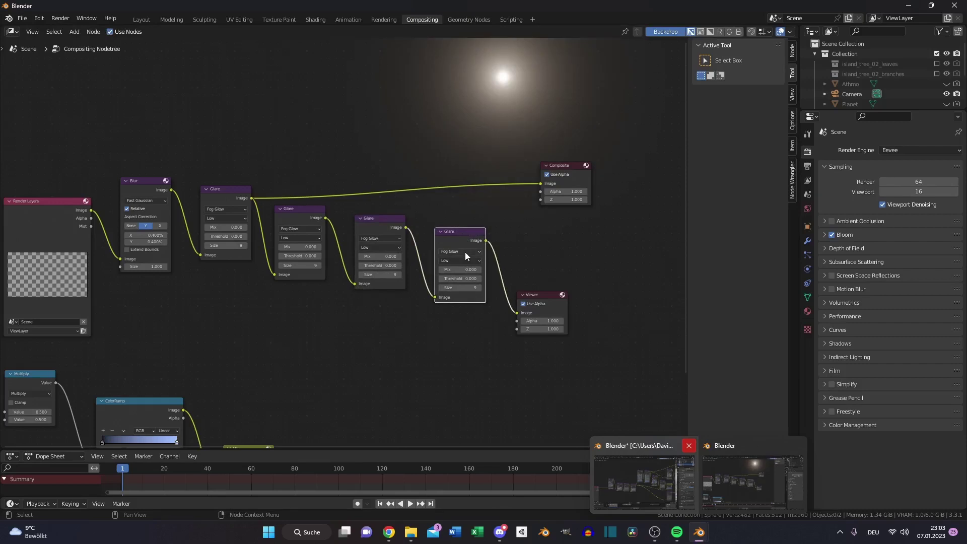
Change the last Glare node's type to Streaks, with 5 iterations and 5 streaks.
{"action": "left_click", "coordinate": [465, 251]}
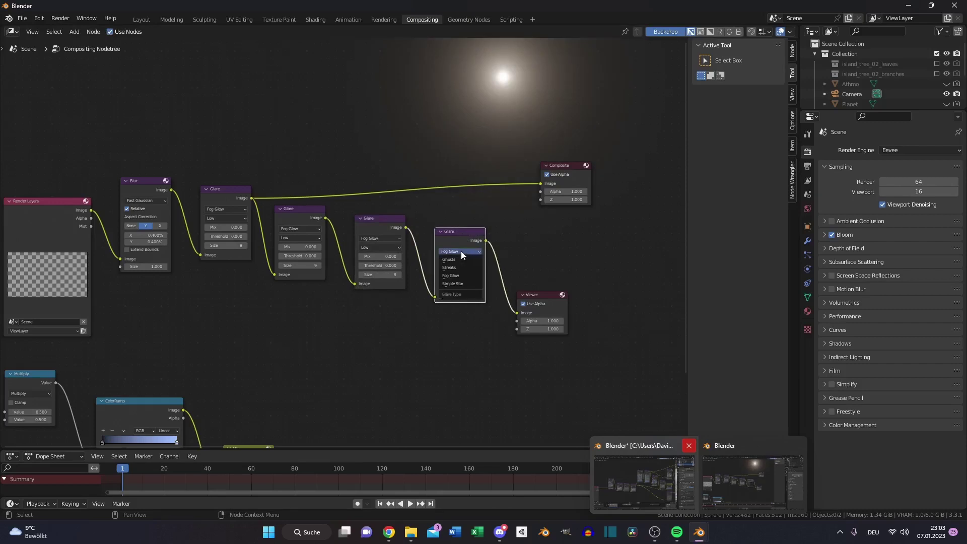
{"action": "left_click", "coordinate": [464, 267]}
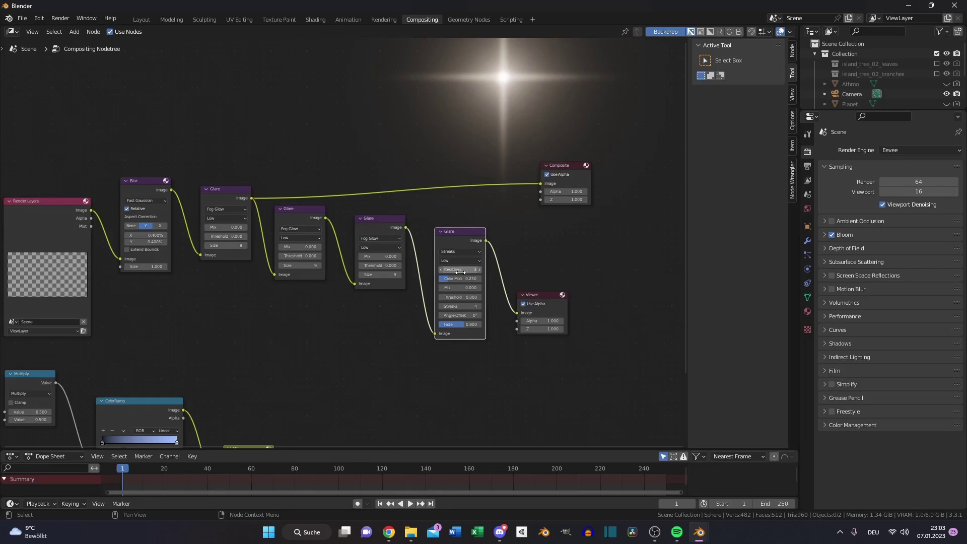
{"action": "left_click", "coordinate": [480, 271]}
{"action": "left_click", "coordinate": [479, 270]}
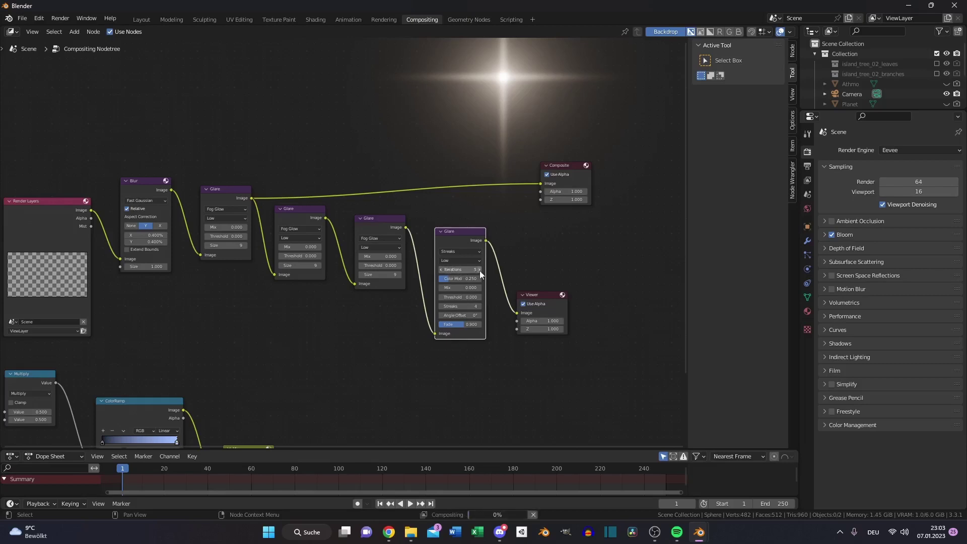
{"action": "left_click", "coordinate": [479, 305]}
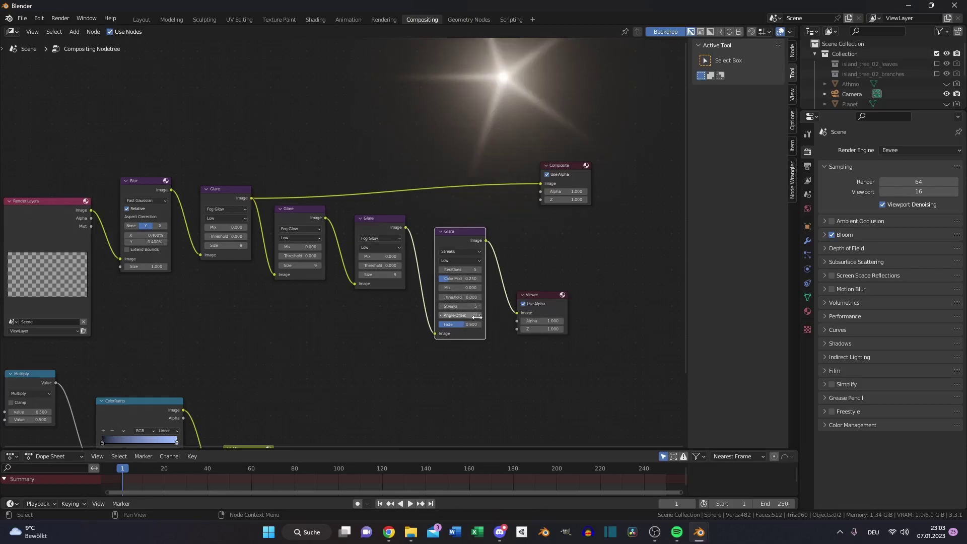
Duplicate the Streaks Glare before the Viewer and give the copy 7 streaks, a 165° angle offset and a fade of 0.85.
{"action": "key", "text": "shift+d"}
{"action": "left_click", "coordinate": [488, 238]}
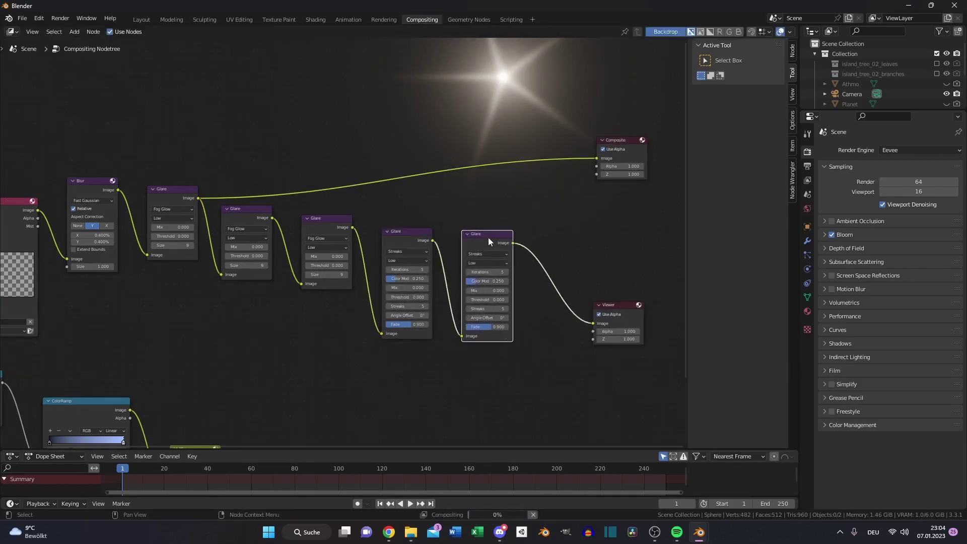
{"action": "scroll", "coordinate": [519, 283], "scroll_direction": "up", "scroll_amount": 2}
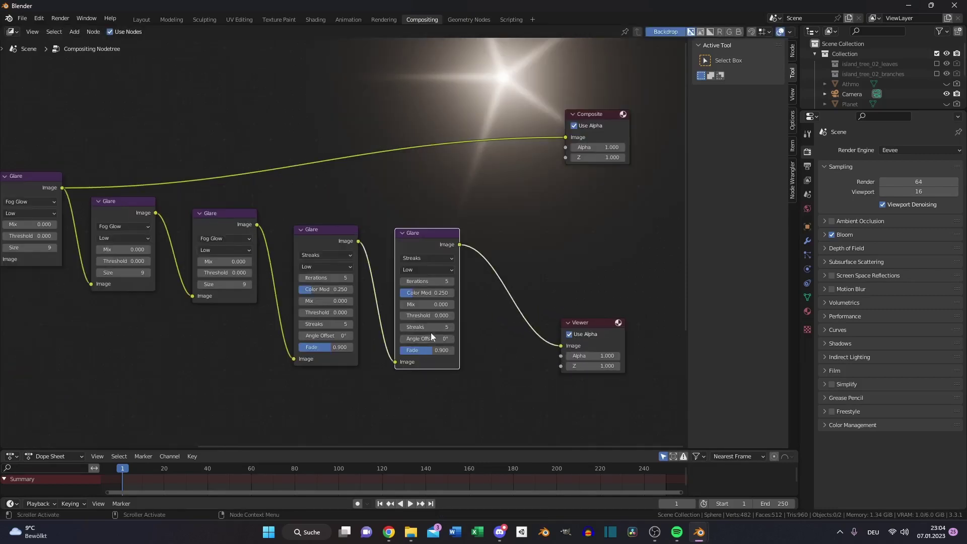
{"action": "left_click", "coordinate": [452, 328]}
{"action": "left_click", "coordinate": [451, 328]}
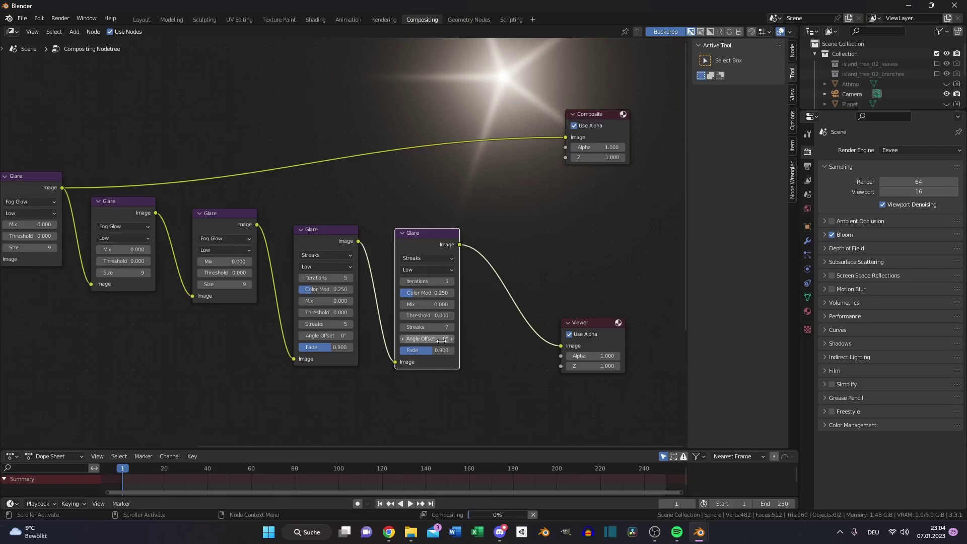
{"action": "left_click", "coordinate": [442, 338]}
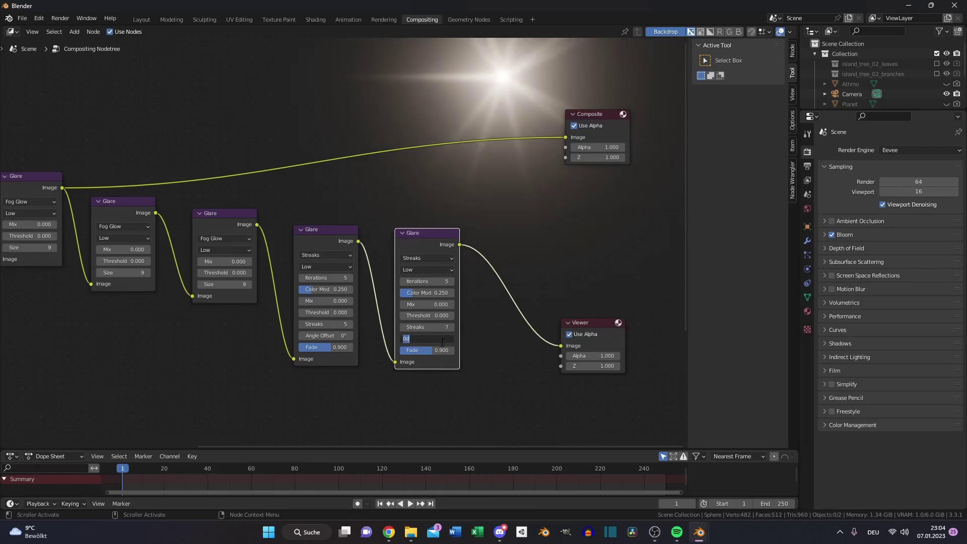
{"action": "type", "text": "165"}
{"action": "left_click", "coordinate": [438, 350]}
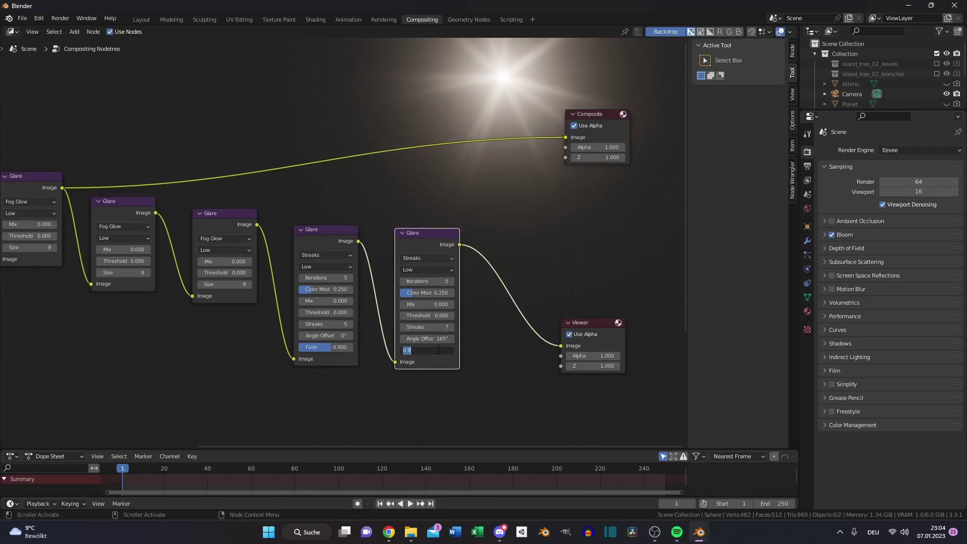
{"action": "type", "text": ".85"}
{"action": "key", "text": "Return"}
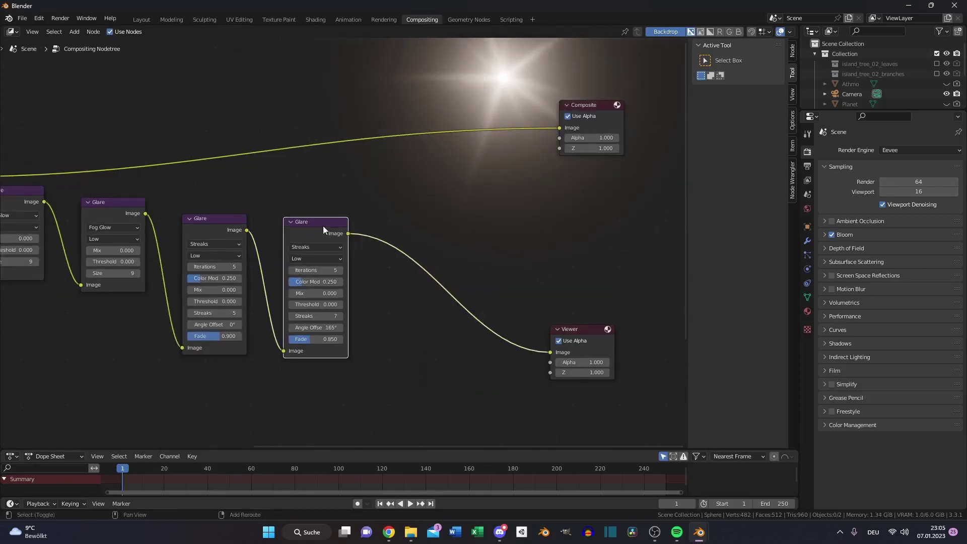
Place an unlinked copy of the last Glare below the chain, set to Ghosts with a color modulation of 0.
{"action": "key", "text": "shift+d"}
{"action": "left_click", "coordinate": [426, 343]}
{"action": "middle_click_drag", "start_coordinate": [427, 344], "coordinate": [415, 250]}
{"action": "left_click", "coordinate": [417, 271]}
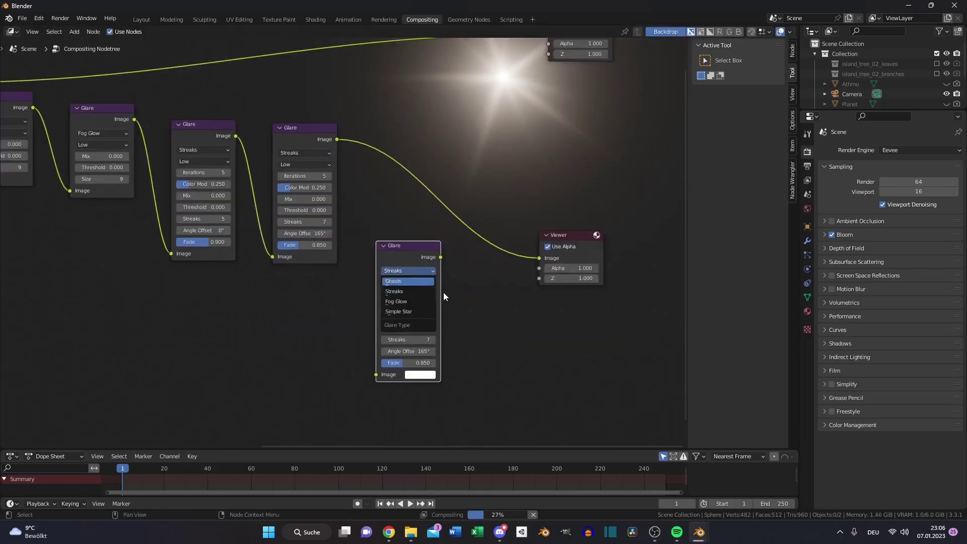
{"action": "left_click", "coordinate": [415, 282]}
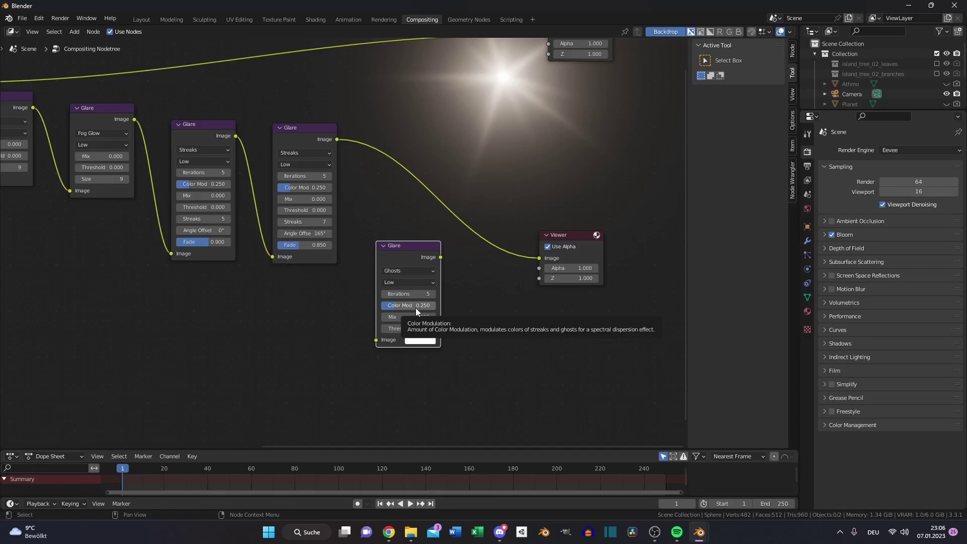
{"action": "left_click_drag", "start_coordinate": [416, 308], "coordinate": [390, 308]}
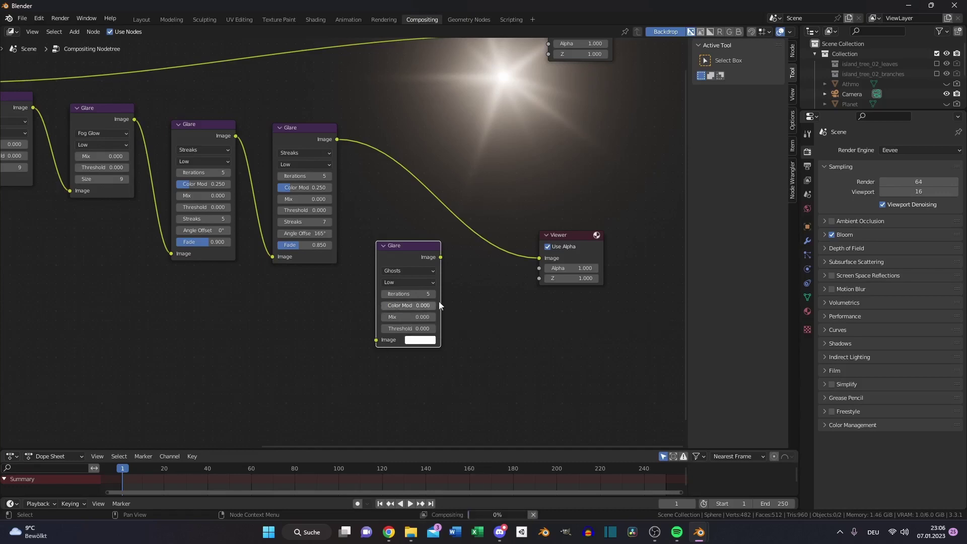
Insert a Mix node between the last Streaks Glare and the Viewer.
{"action": "middle_click_drag", "start_coordinate": [486, 178], "coordinate": [469, 204]}
{"action": "left_click", "coordinate": [469, 204]}
{"action": "key", "text": "shift+a"}
{"action": "left_click", "coordinate": [470, 204]}
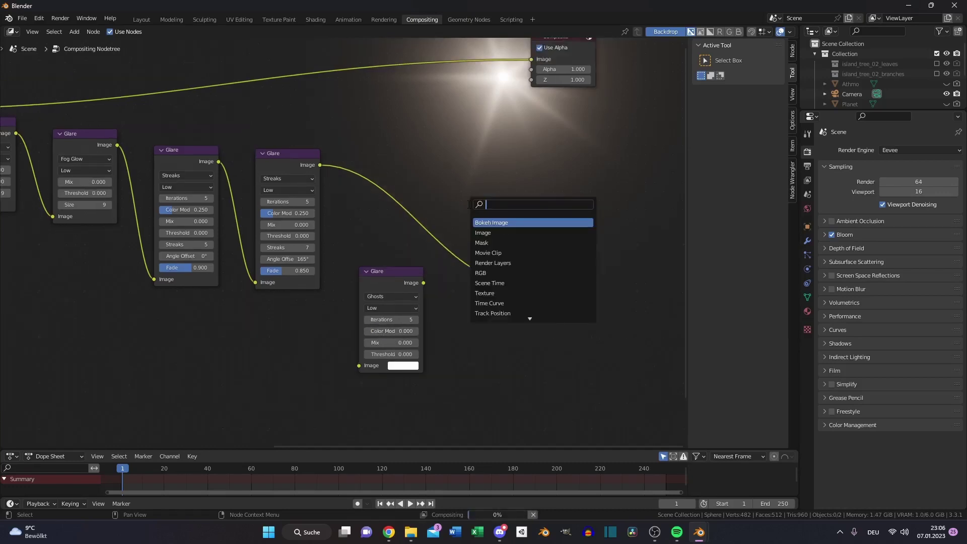
{"action": "type", "text": "mix"}
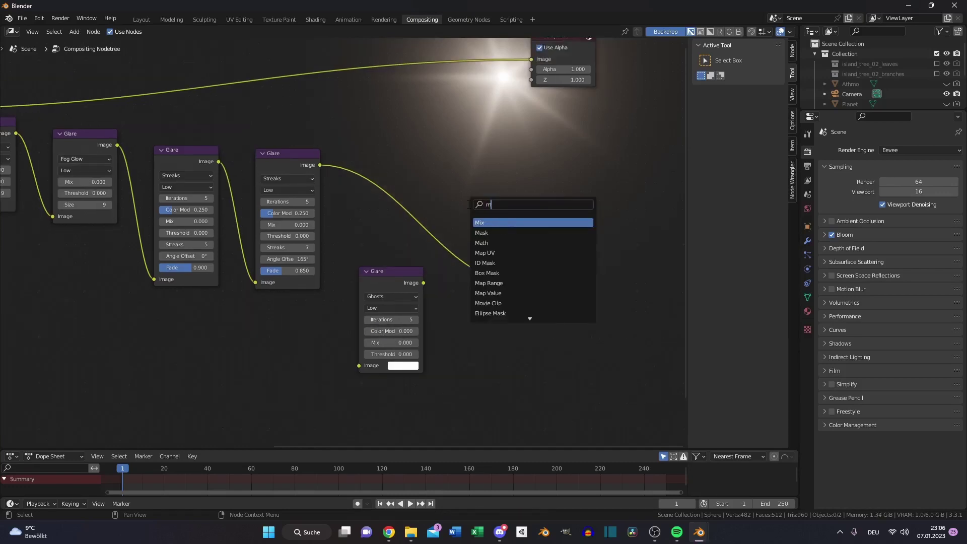
{"action": "key", "text": "Return"}
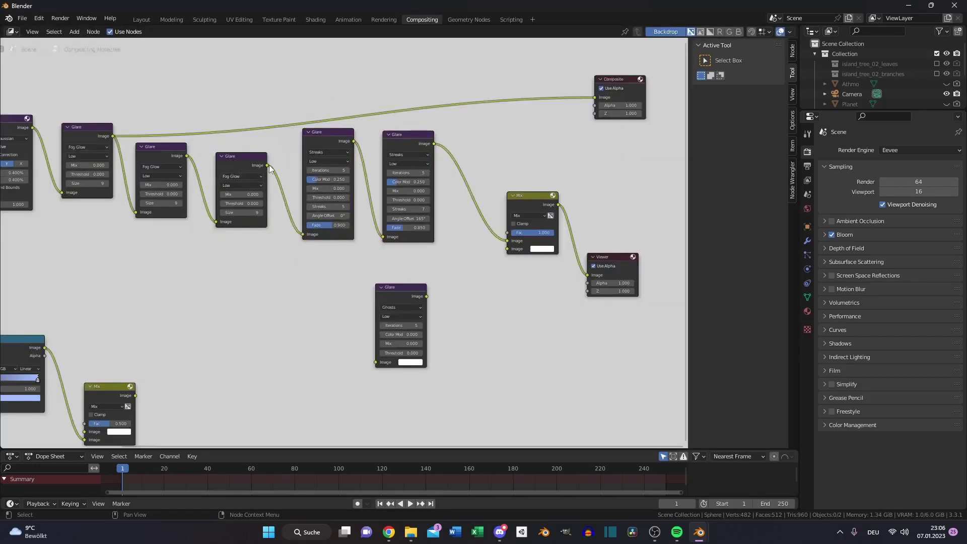
Route the last Fog Glow Glare through the Ghosts Glare into the Mix node's second image input, and change the Mix blend mode.
{"action": "left_click_drag", "start_coordinate": [268, 165], "coordinate": [381, 367]}
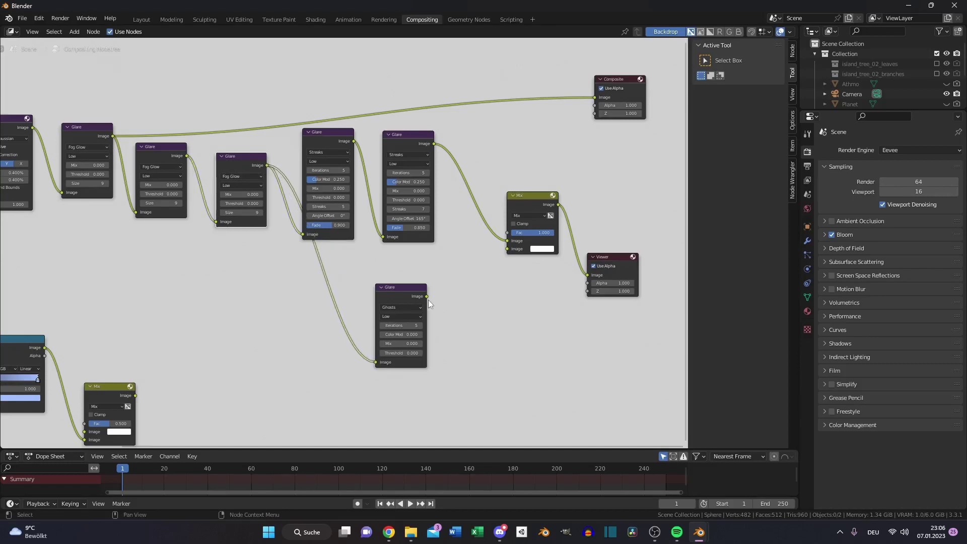
{"action": "left_click_drag", "start_coordinate": [429, 300], "coordinate": [507, 249]}
{"action": "middle_click_drag", "start_coordinate": [521, 301], "coordinate": [441, 322]}
{"action": "left_click", "coordinate": [448, 235]}
{"action": "left_click", "coordinate": [461, 309]}
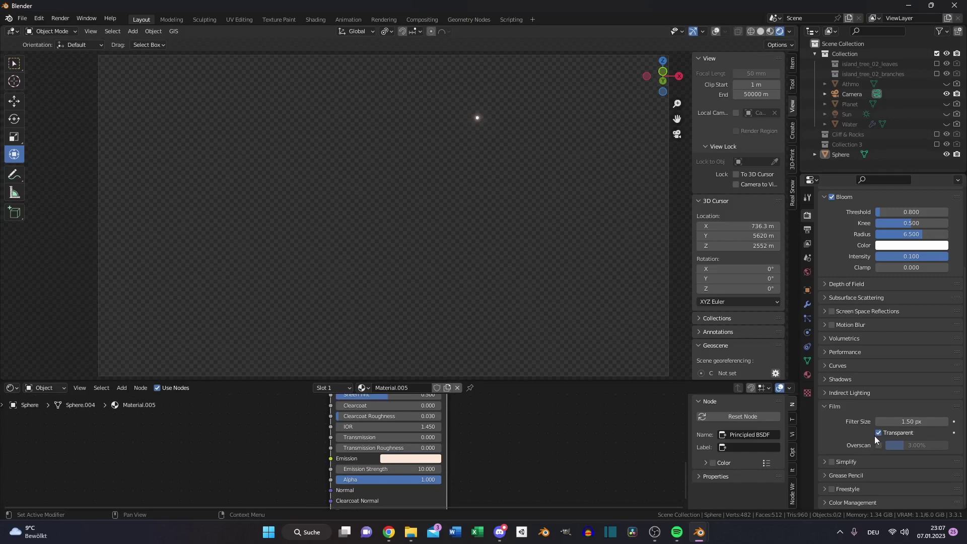
Turn off the transparent film background and render the sun layer.
{"action": "left_click", "coordinate": [878, 433]}
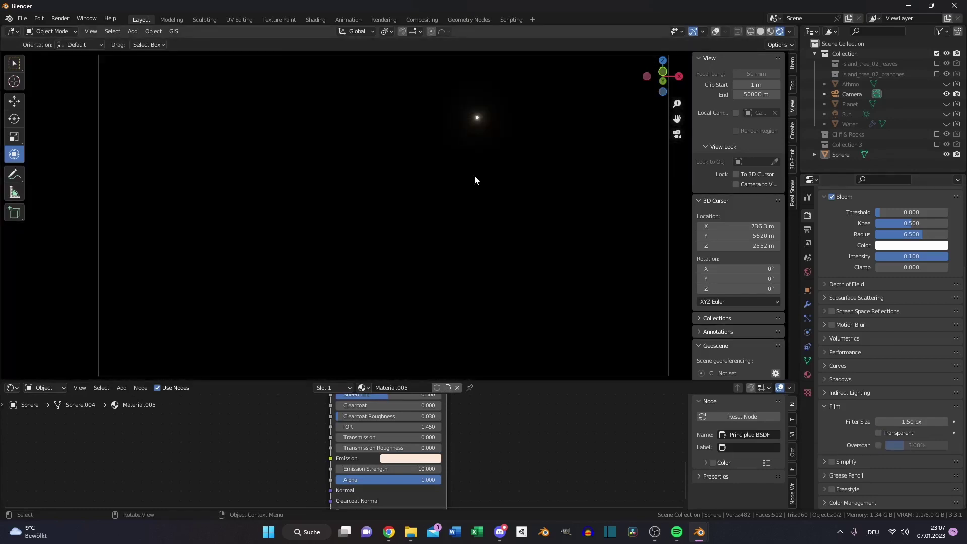
{"action": "key", "text": "F12"}
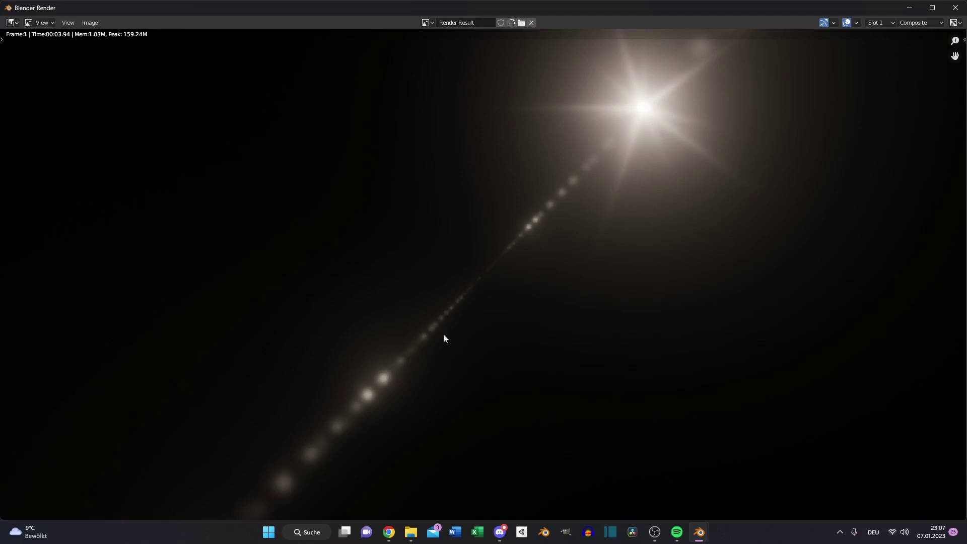
{"action": "key", "text": "Escape"}
Add a Video Editing workspace and start adding an image strip to its sequencer.
{"action": "left_click", "coordinate": [529, 19]}
{"action": "mouse_move", "coordinate": [520, 81]}
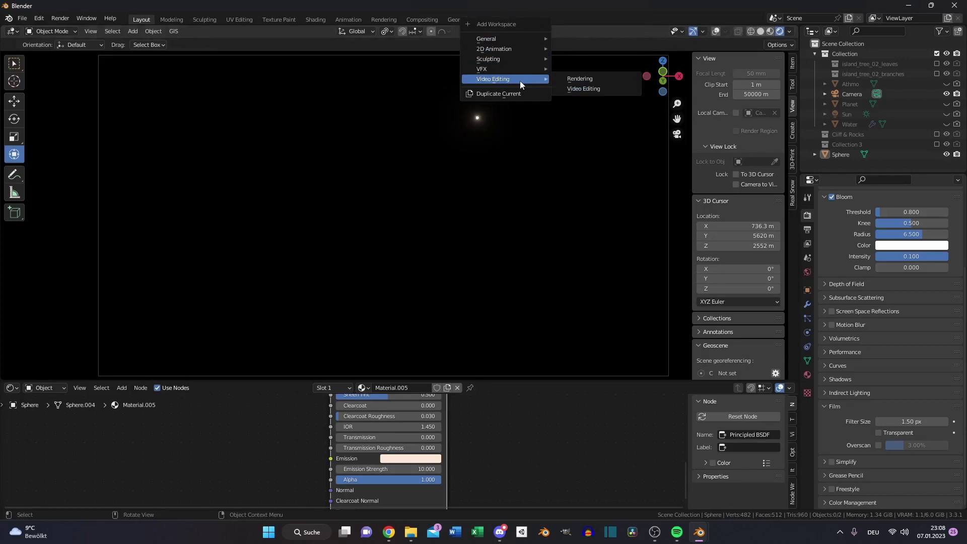
{"action": "left_click", "coordinate": [597, 89]}
{"action": "left_click", "coordinate": [176, 264]}
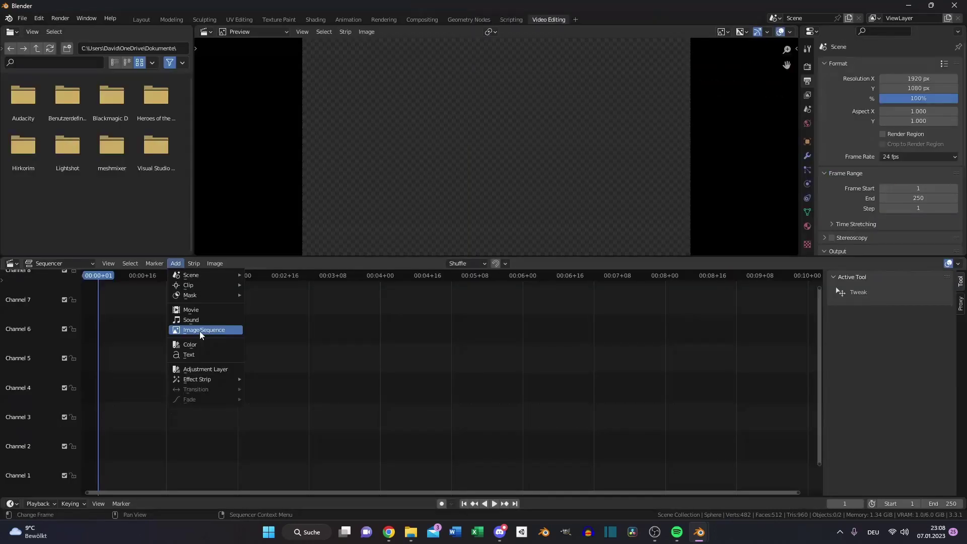
{"action": "left_click", "coordinate": [199, 330]}
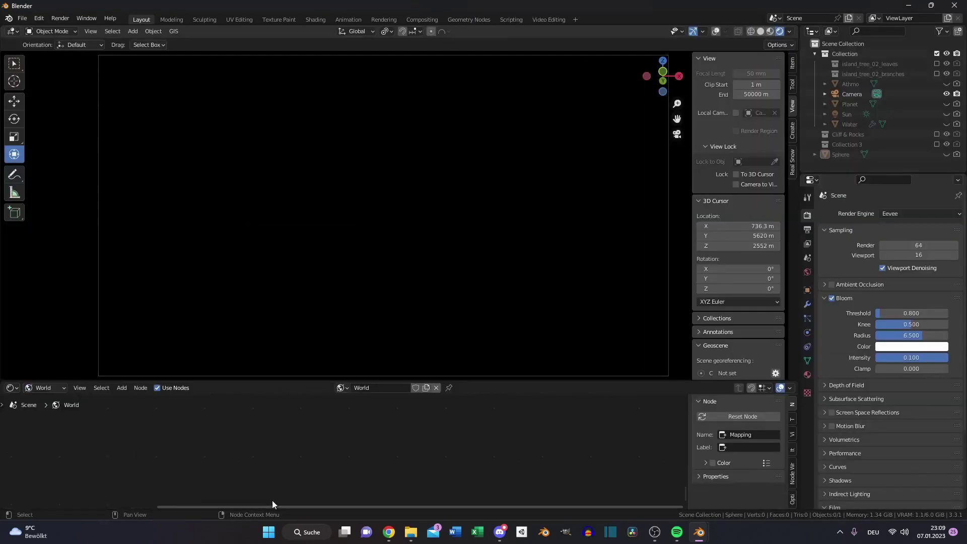
Set the World Background node's strength to 1.
{"action": "scroll", "coordinate": [331, 419], "scroll_direction": "up", "scroll_amount": 6}
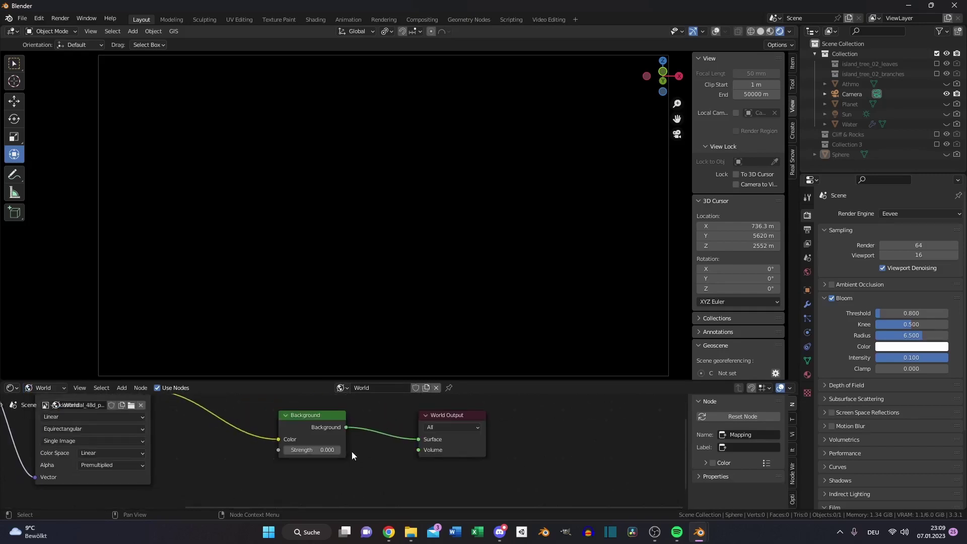
{"action": "left_click", "coordinate": [332, 449]}
{"action": "type", "text": "1"}
{"action": "key", "text": "Return"}
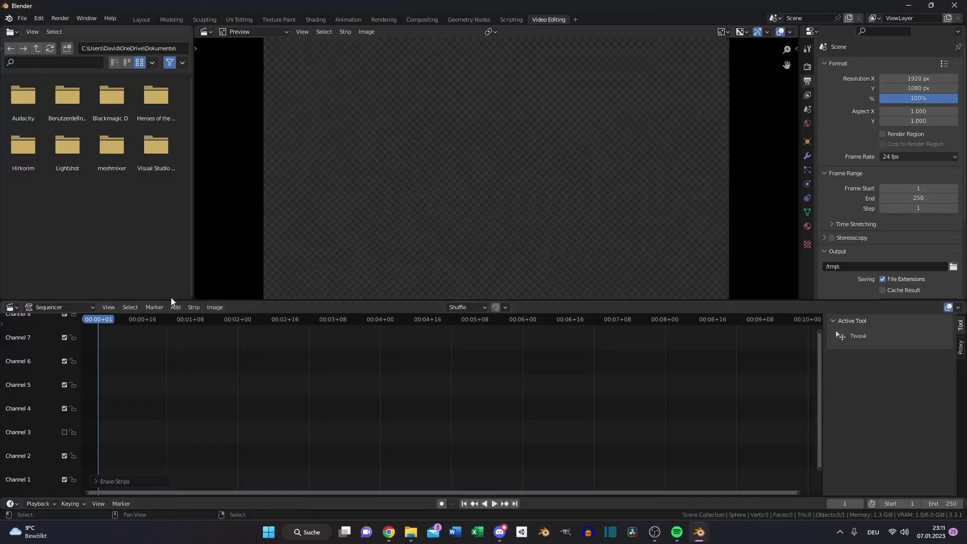
Add LayerFour.png to the sequencer as the lowest image strip.
{"action": "left_click", "coordinate": [175, 307]}
{"action": "left_click", "coordinate": [196, 373]}
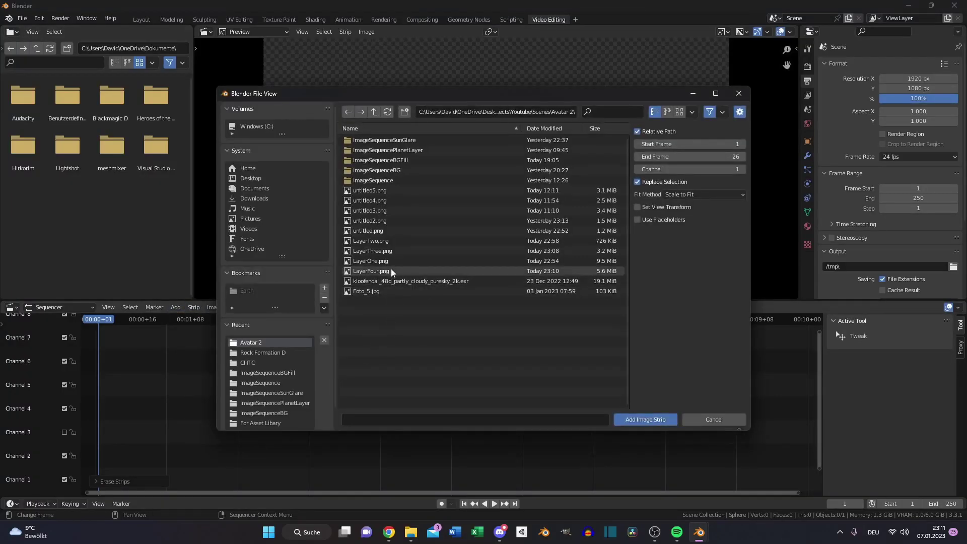
{"action": "left_click", "coordinate": [391, 271]}
{"action": "left_click", "coordinate": [637, 419]}
Add LayerOne.png and LayerTwo.png as image strips stacked above the LayerFour strip.
{"action": "left_click", "coordinate": [176, 307]}
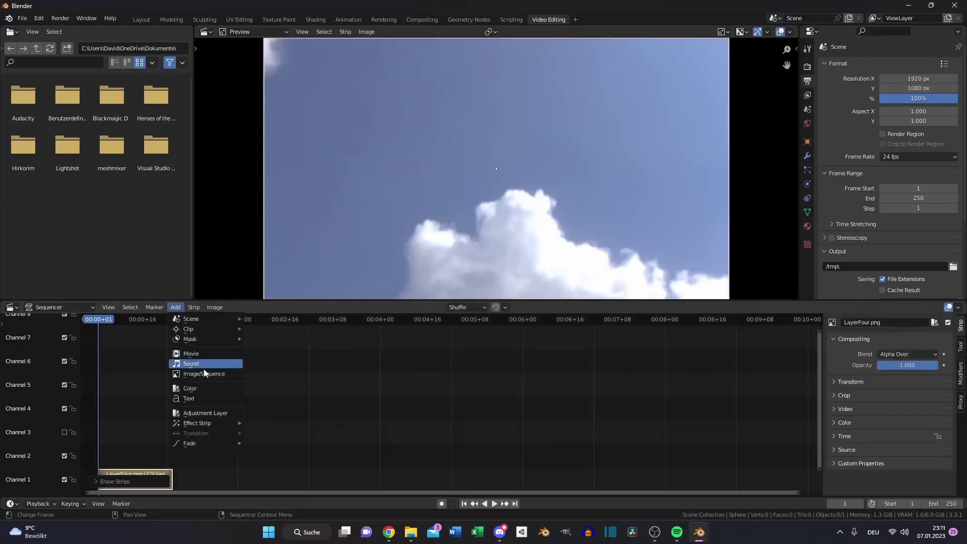
{"action": "left_click", "coordinate": [204, 372]}
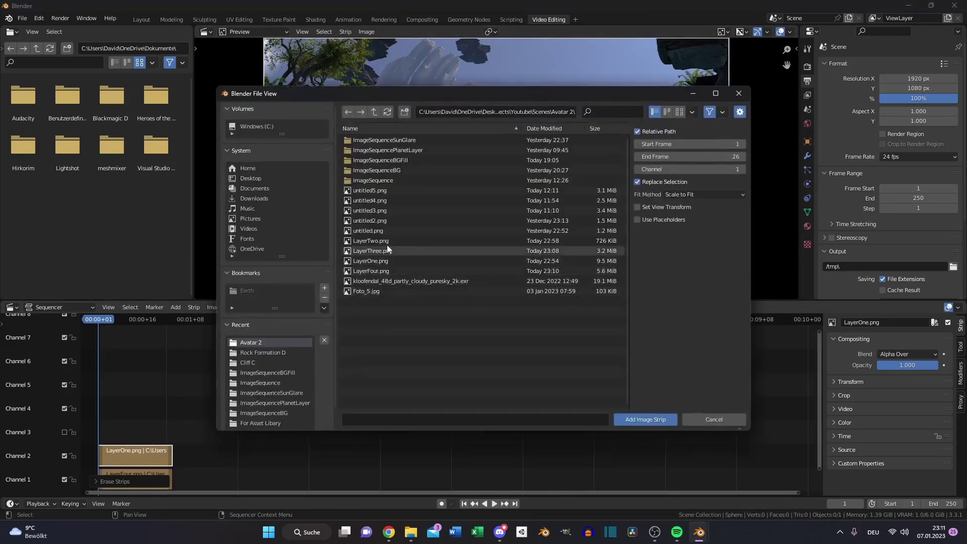
{"action": "left_click", "coordinate": [387, 243]}
{"action": "left_click", "coordinate": [646, 419]}
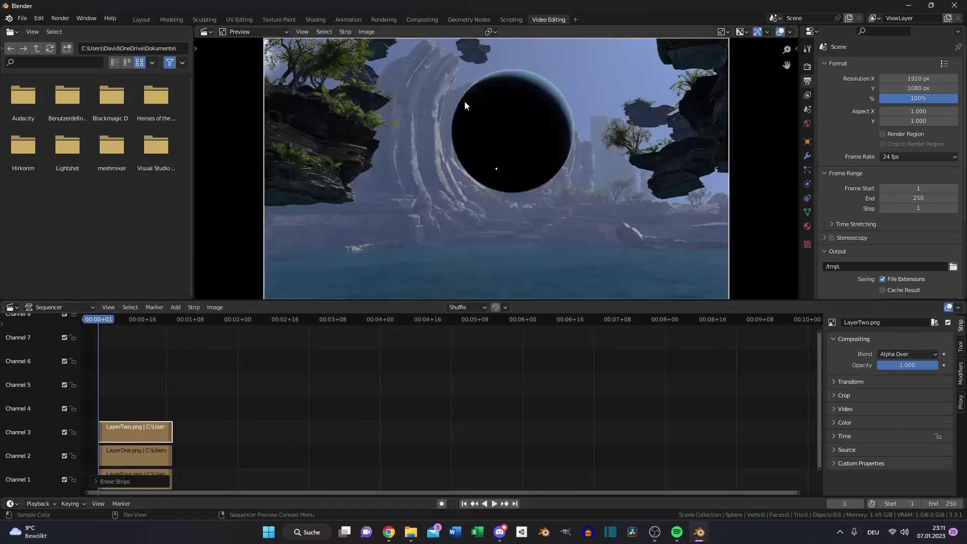
Set the LayerTwo strip's blend mode to Lighten and its opacity to 0.5.
{"action": "left_click", "coordinate": [899, 355]}
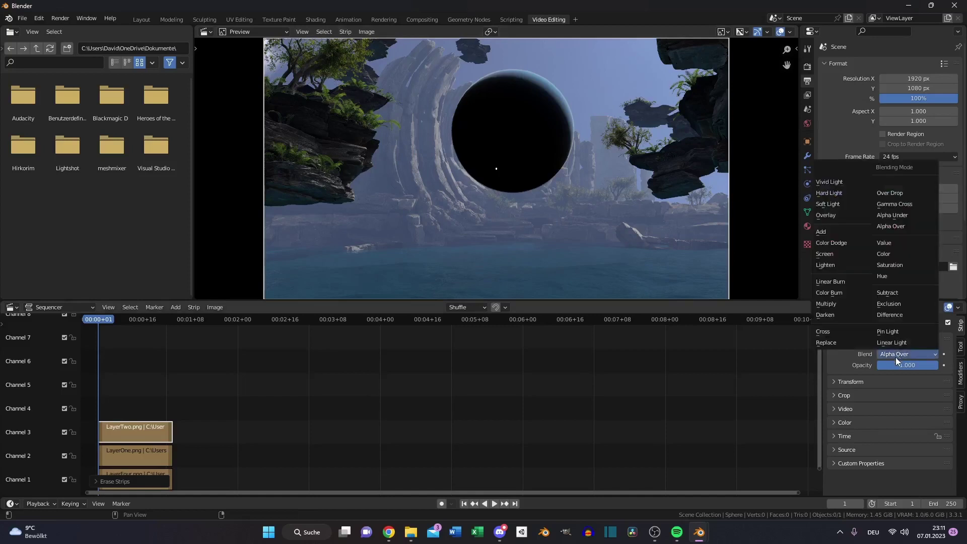
{"action": "left_click", "coordinate": [836, 265]}
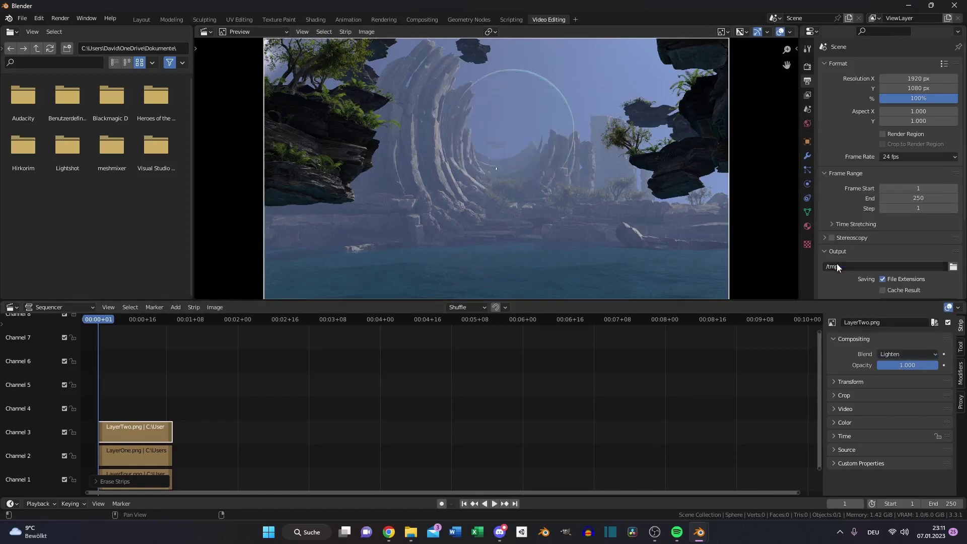
{"action": "left_click", "coordinate": [914, 365]}
{"action": "type", "text": "0.5"}
{"action": "key", "text": "Return"}
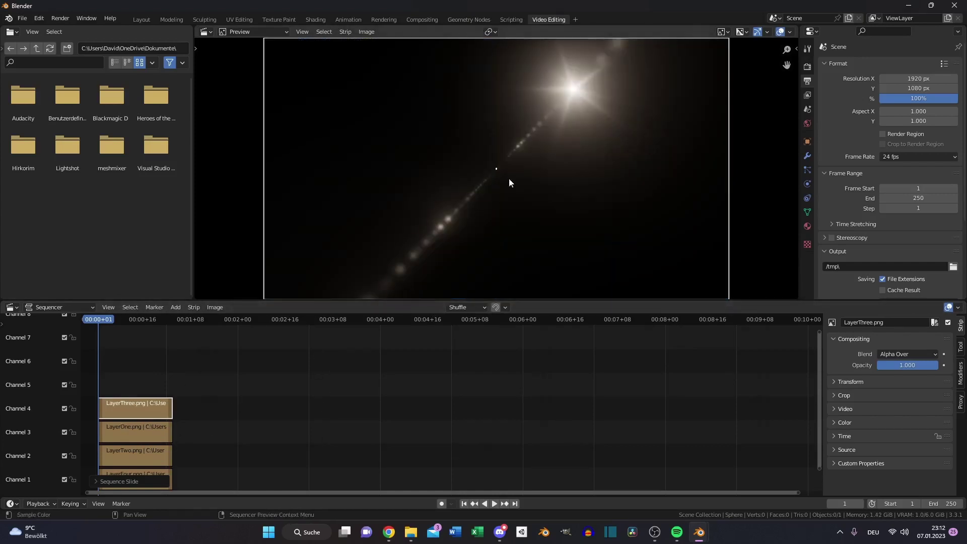
Set the LayerThree strip's blend mode to Add and its opacity to 0.5.
{"action": "left_click", "coordinate": [889, 355]}
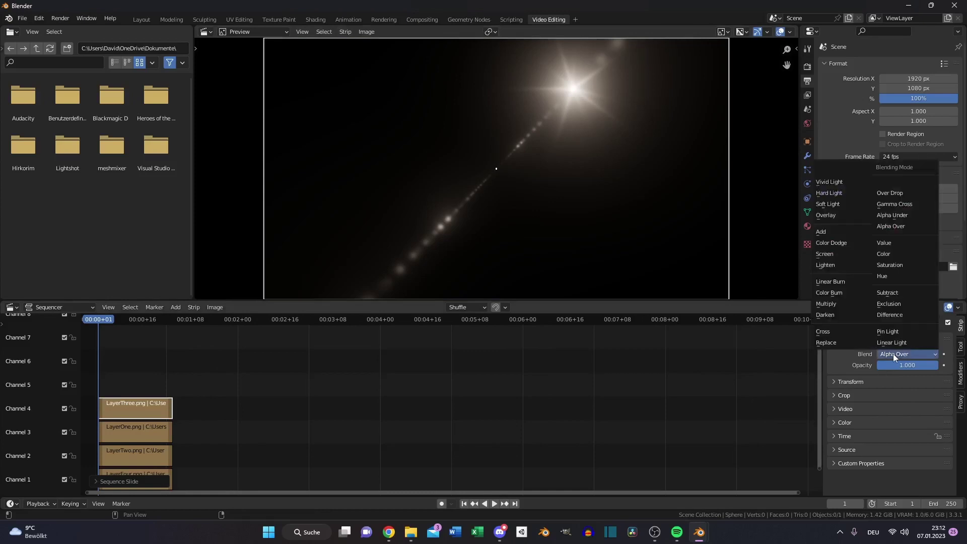
{"action": "left_click", "coordinate": [839, 232]}
{"action": "left_click", "coordinate": [915, 366]}
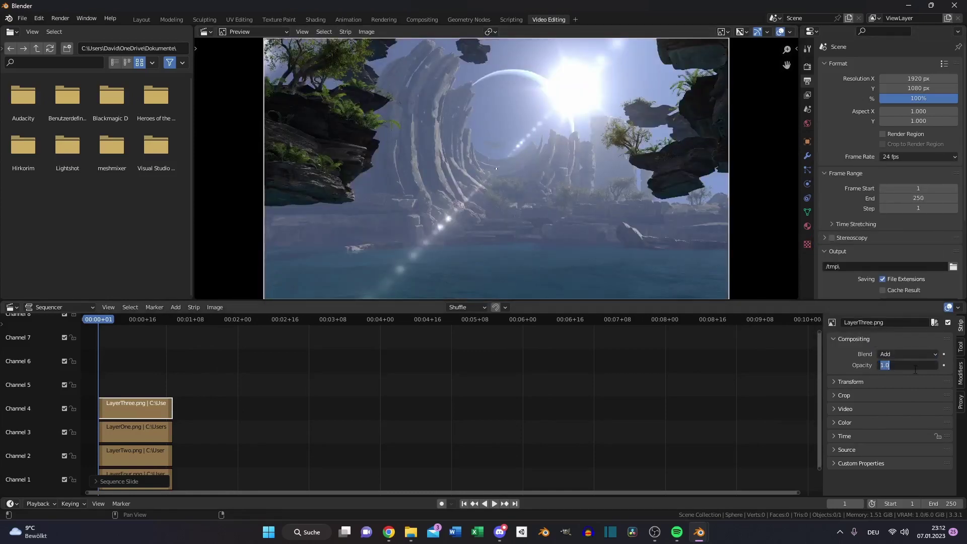
{"action": "type", "text": ".5"}
{"action": "key", "text": "Return"}
Try an opacity of 0.6 on the LayerThree strip.
{"action": "left_click", "coordinate": [915, 369]}
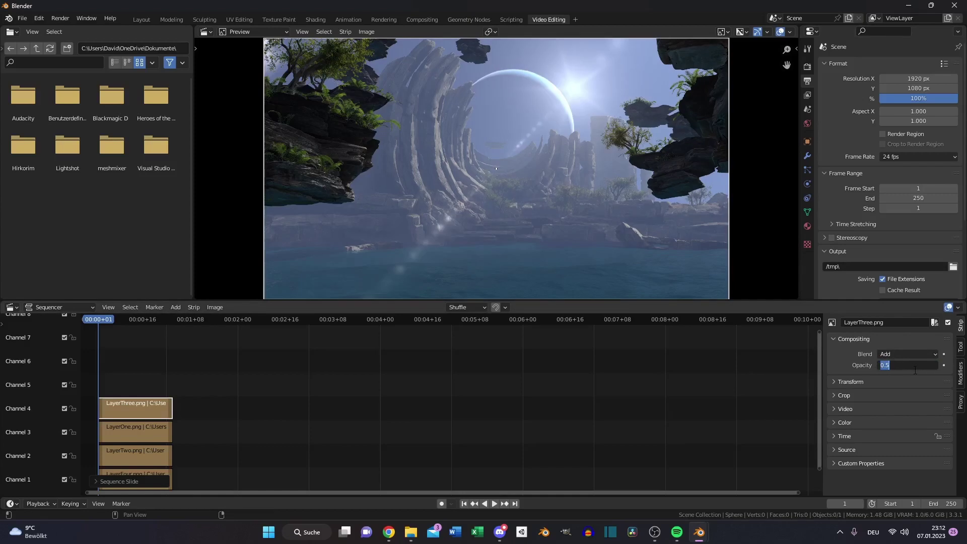
{"action": "type", "text": ".6"}
{"action": "key", "text": "Return"}
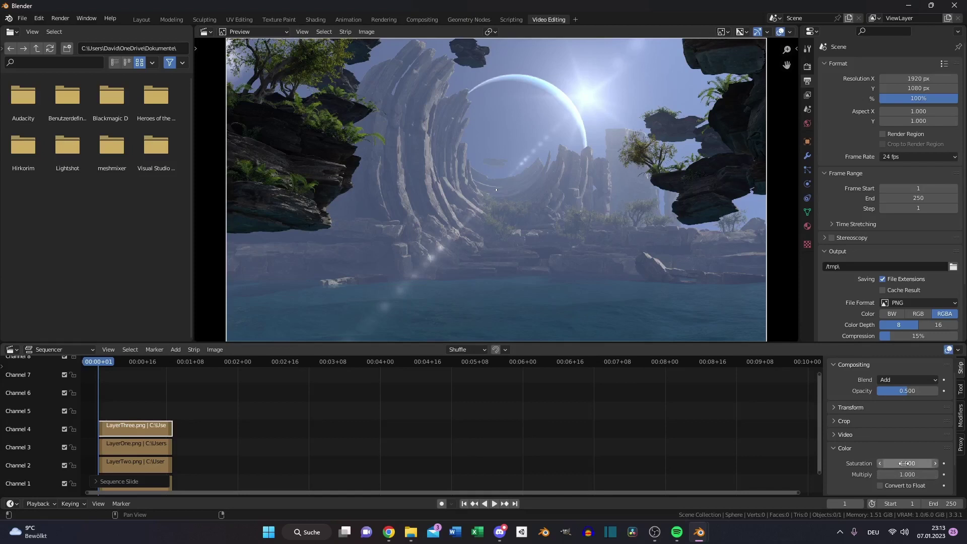
Adjust the color saturation of the LayerThree strip.
{"action": "left_click_drag", "start_coordinate": [904, 464], "coordinate": [924, 463]}
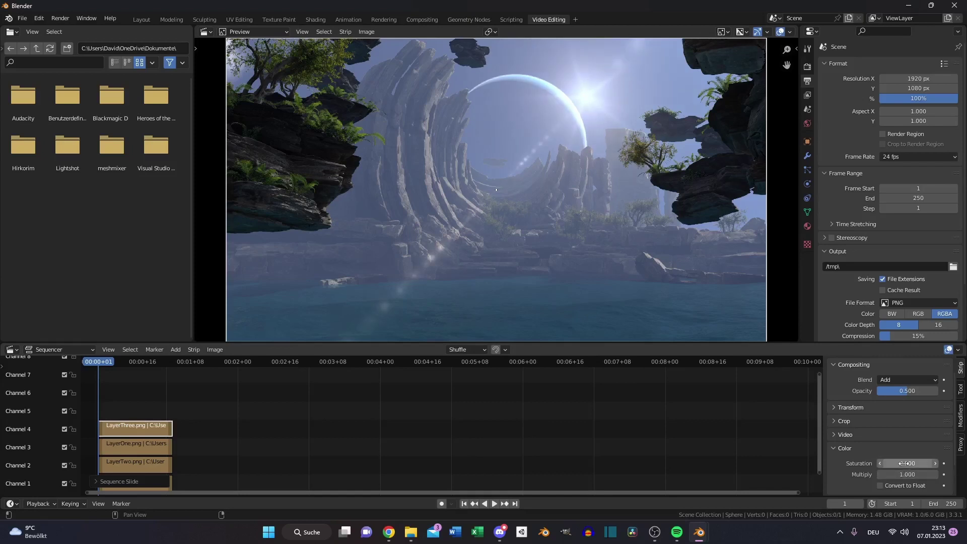